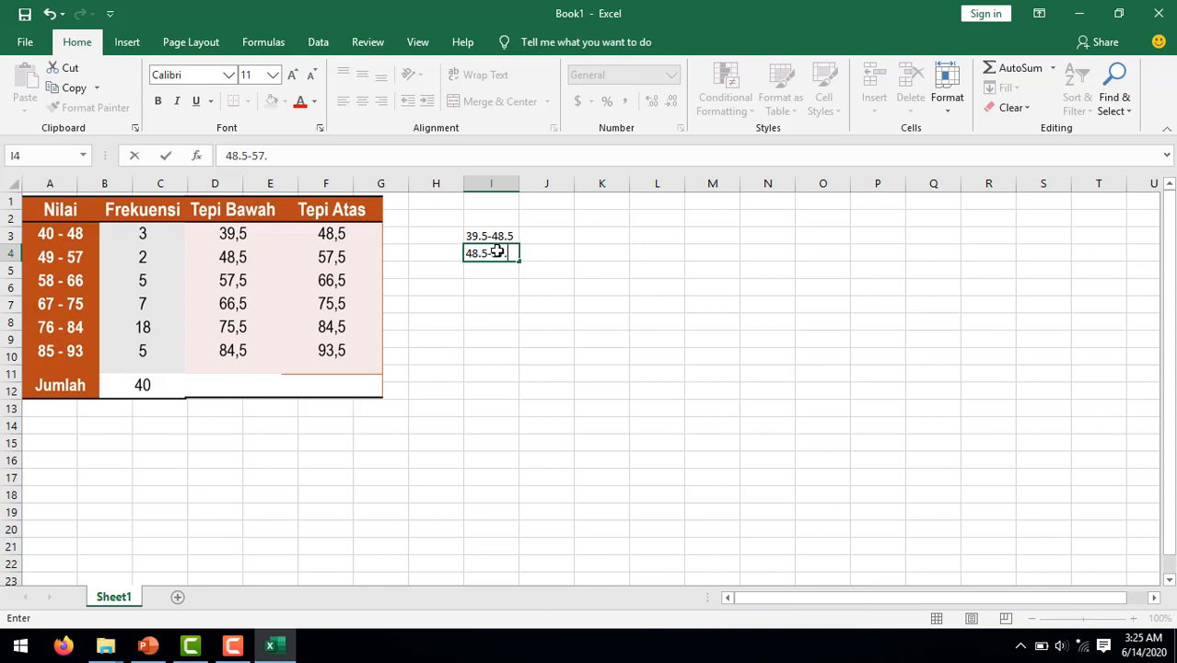
Enter the class boundaries 48.5-57.5, 57.5-66.5, 66.5-75.5, 75.5-84.5 and 84.5-93.5 in cells I4 to I8.
key("Return")
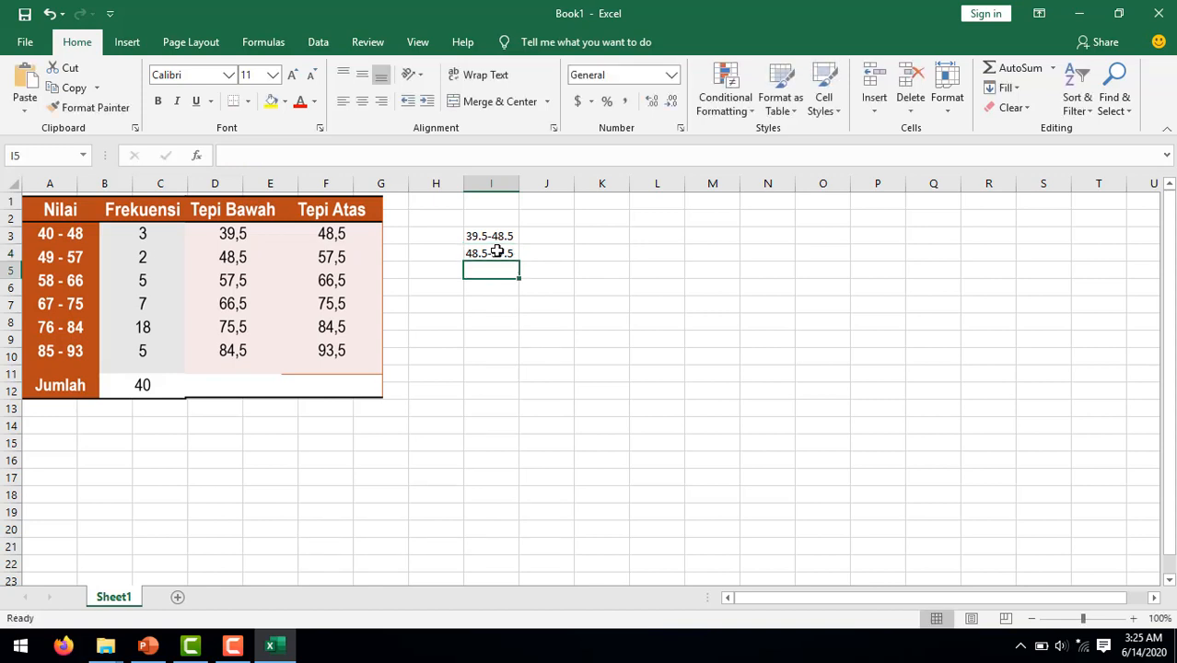
type("57.5-66.5")
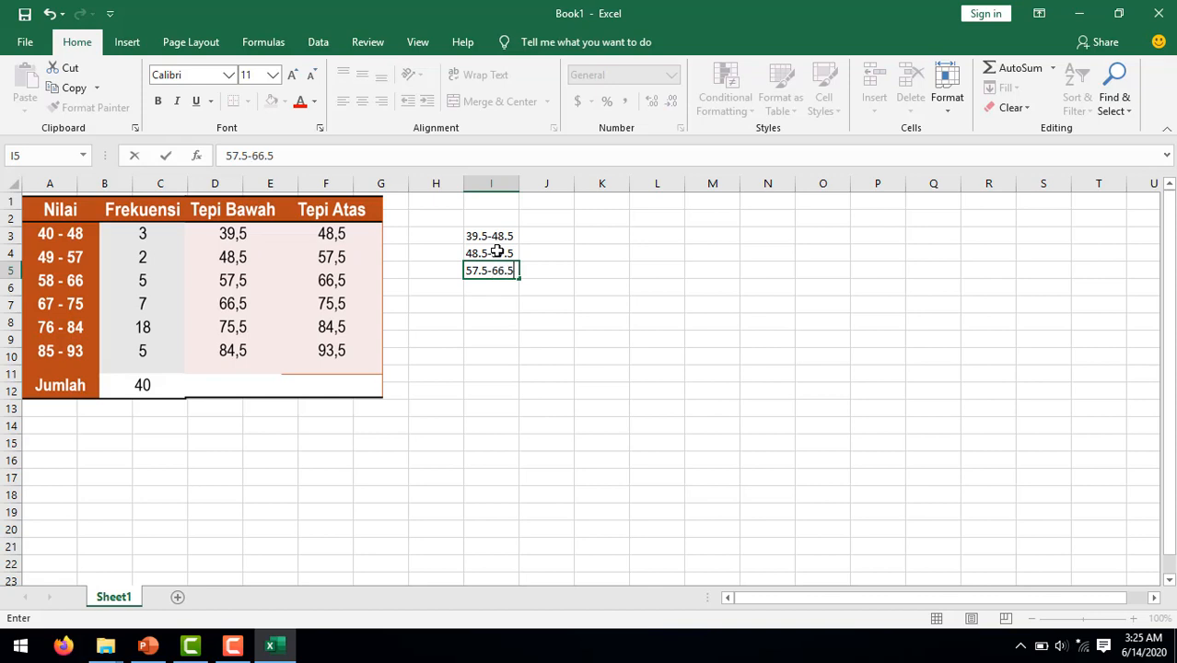
key("Return")
type("66.5-7")
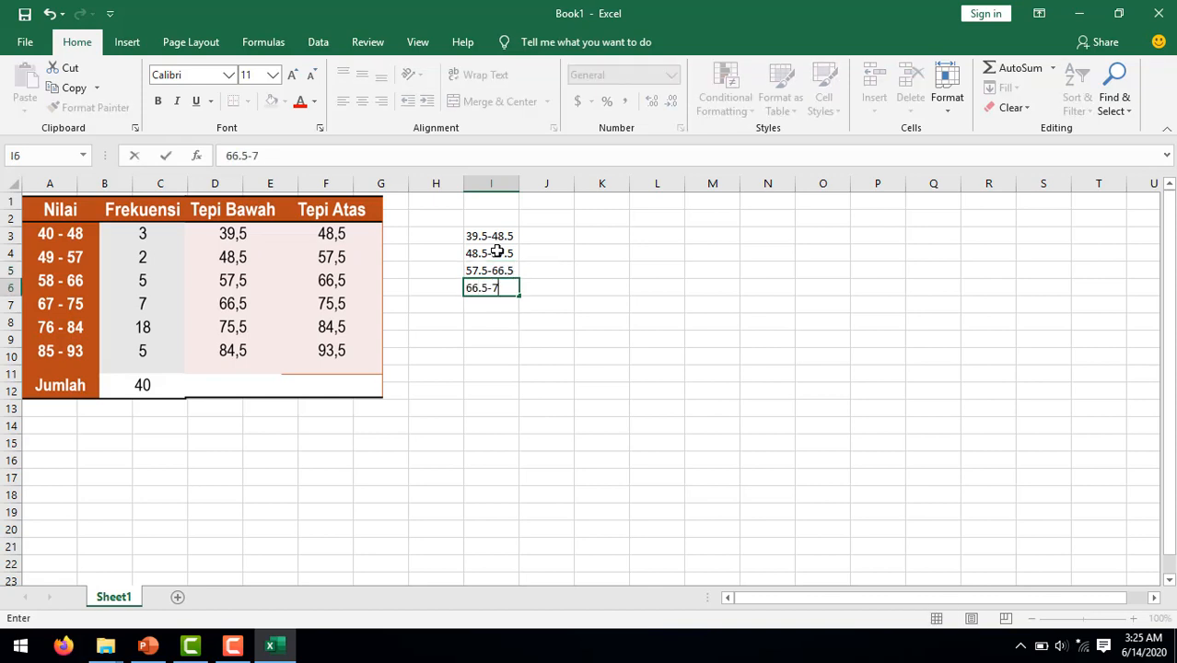
type("5.5")
key("Return")
type("75.5-84.5")
key("Return")
type("84.5-93.5")
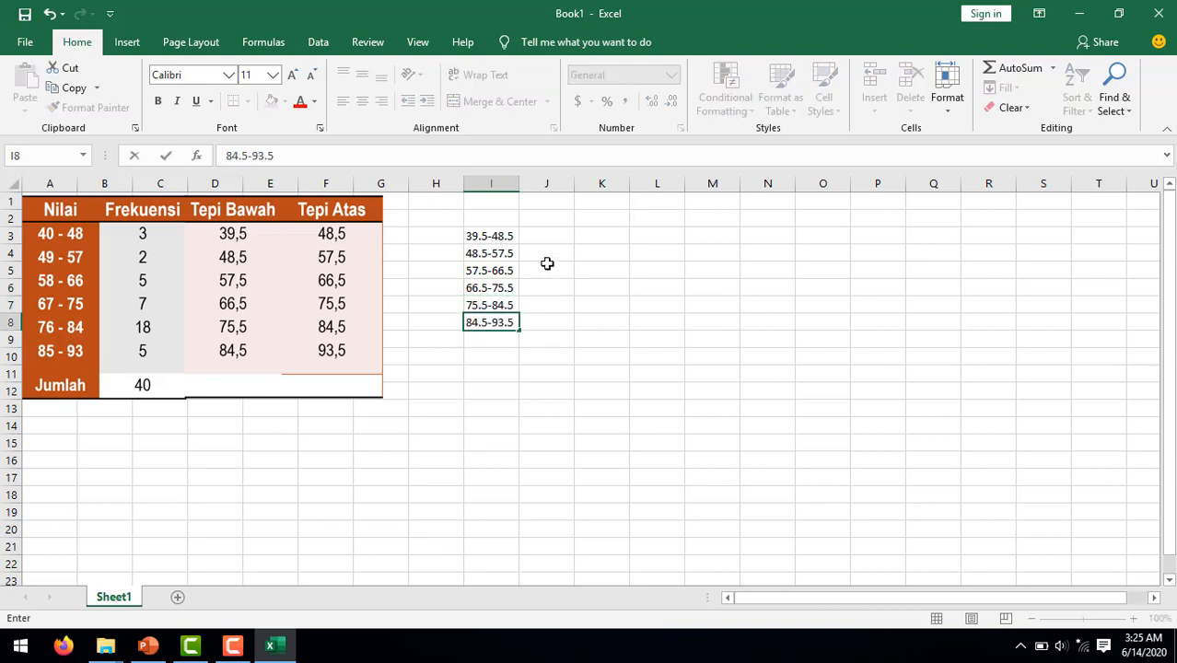
Enter the frequencies 3, 2, 5, 7, 18 and 5 in cells J3 to J8 beside the class boundaries.
left_click(541, 236)
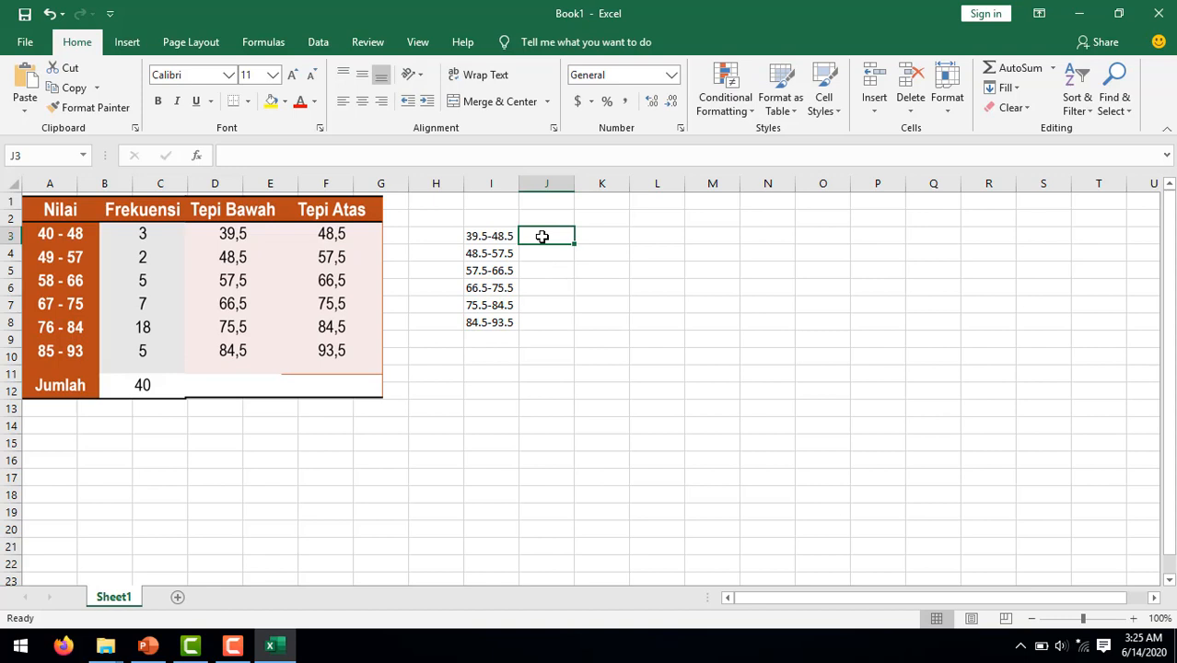
type("3")
key("Return")
type("2")
key("Return")
type("5")
key("Return")
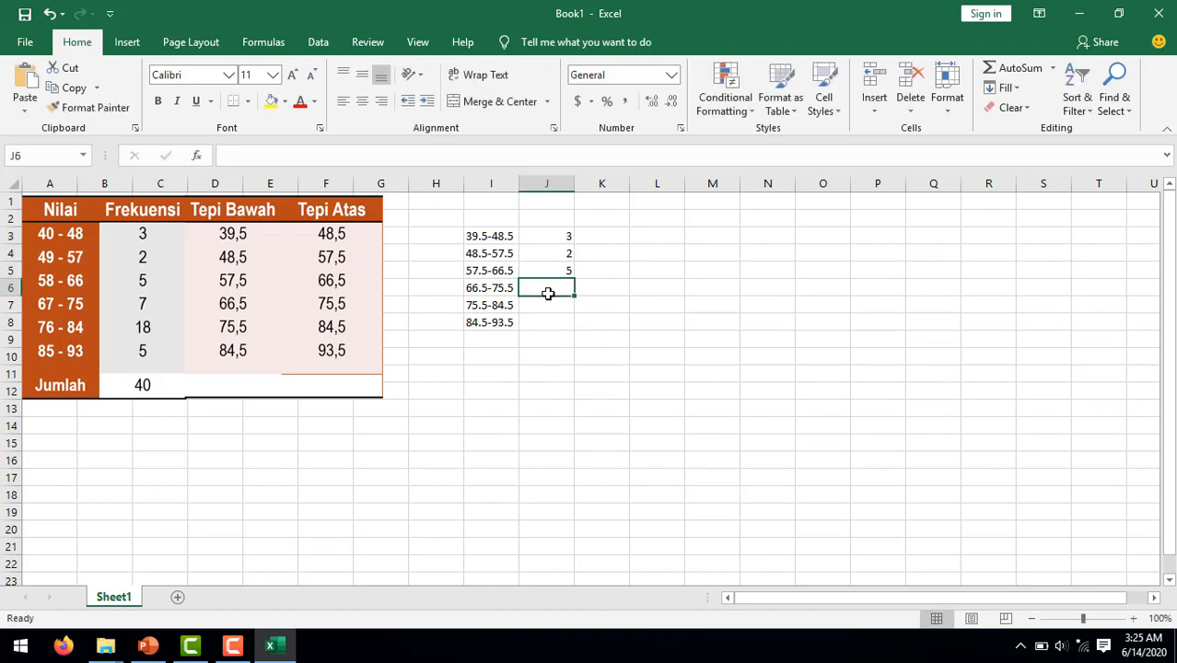
type("7")
key("Return")
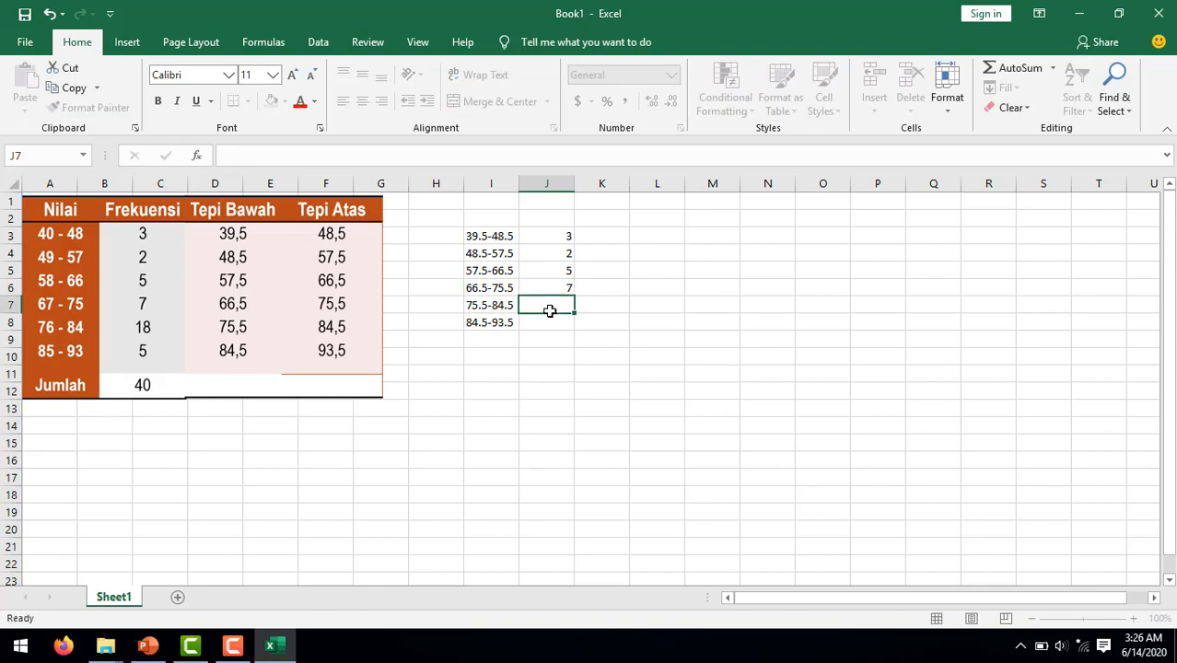
type("18")
key("Return")
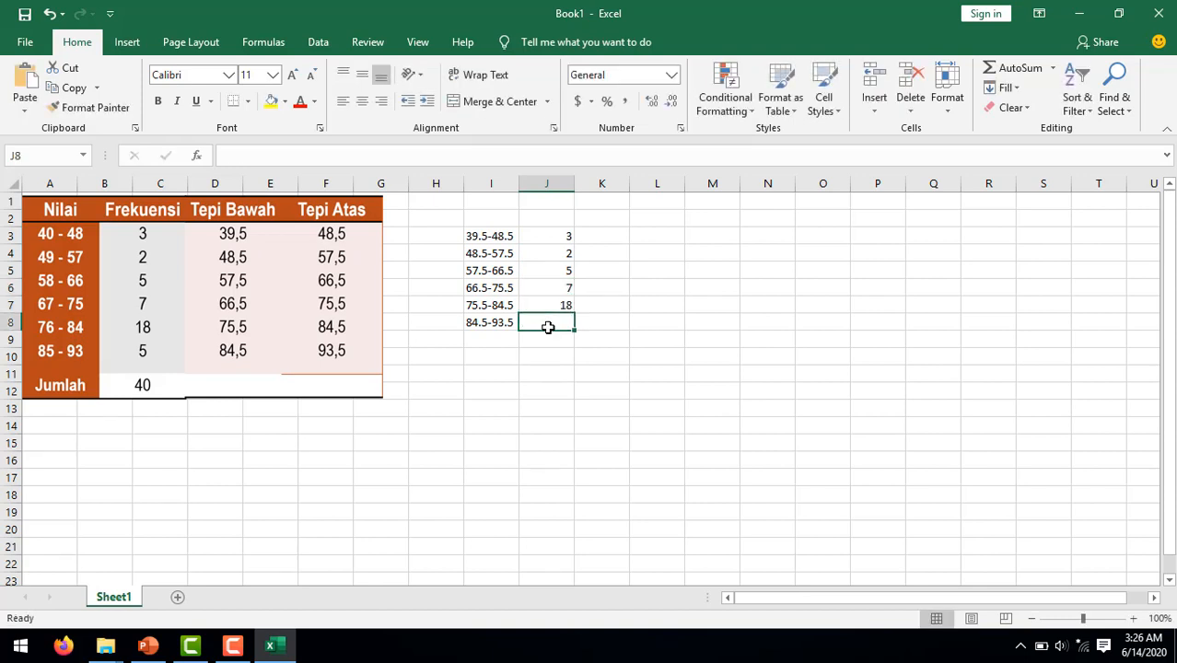
type("5")
left_click(604, 330)
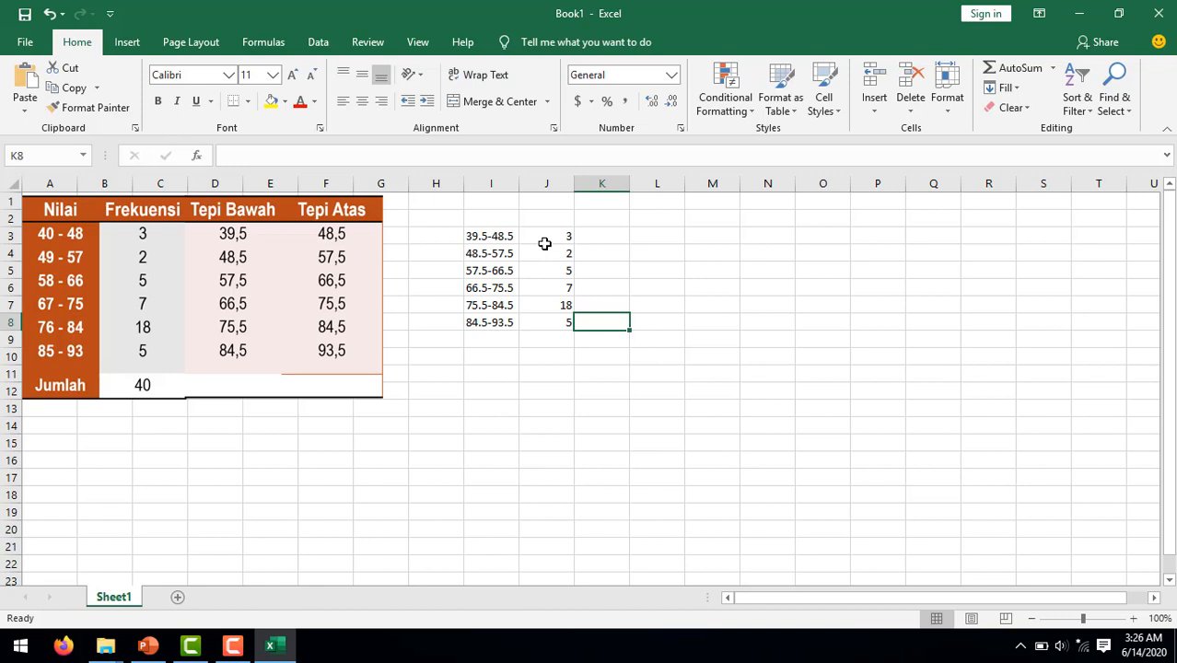
Insert a clustered column chart from the boundaries and frequencies in I3:J8 and place it beside the data.
left_click_drag(499, 237, 566, 320)
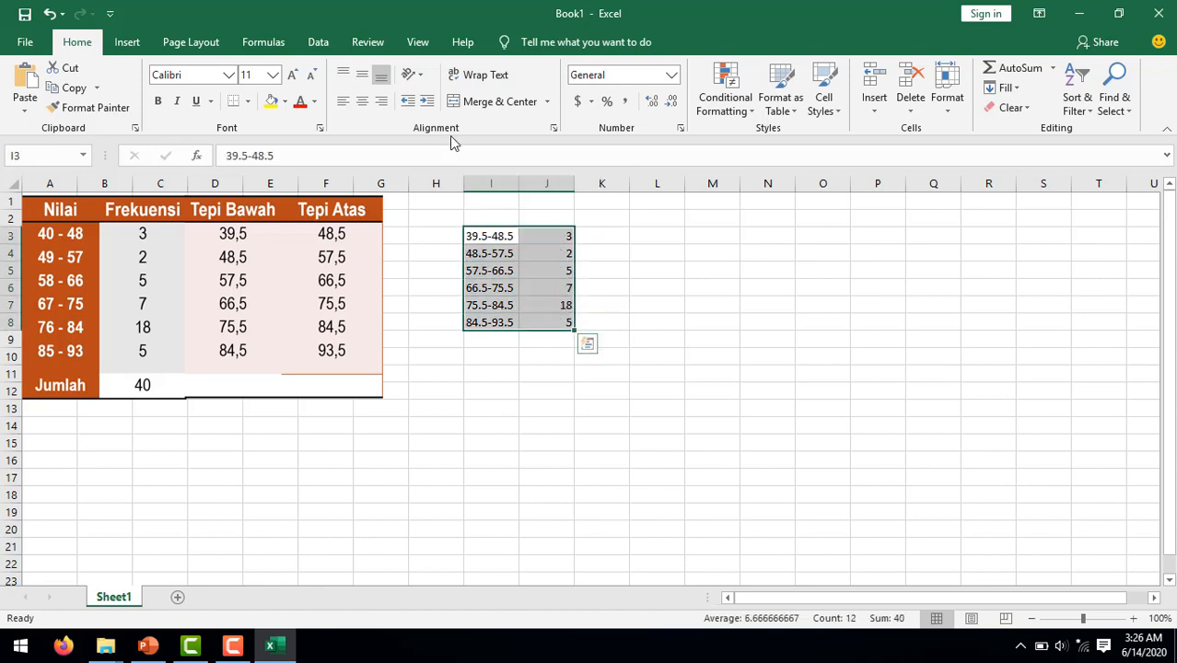
left_click(127, 42)
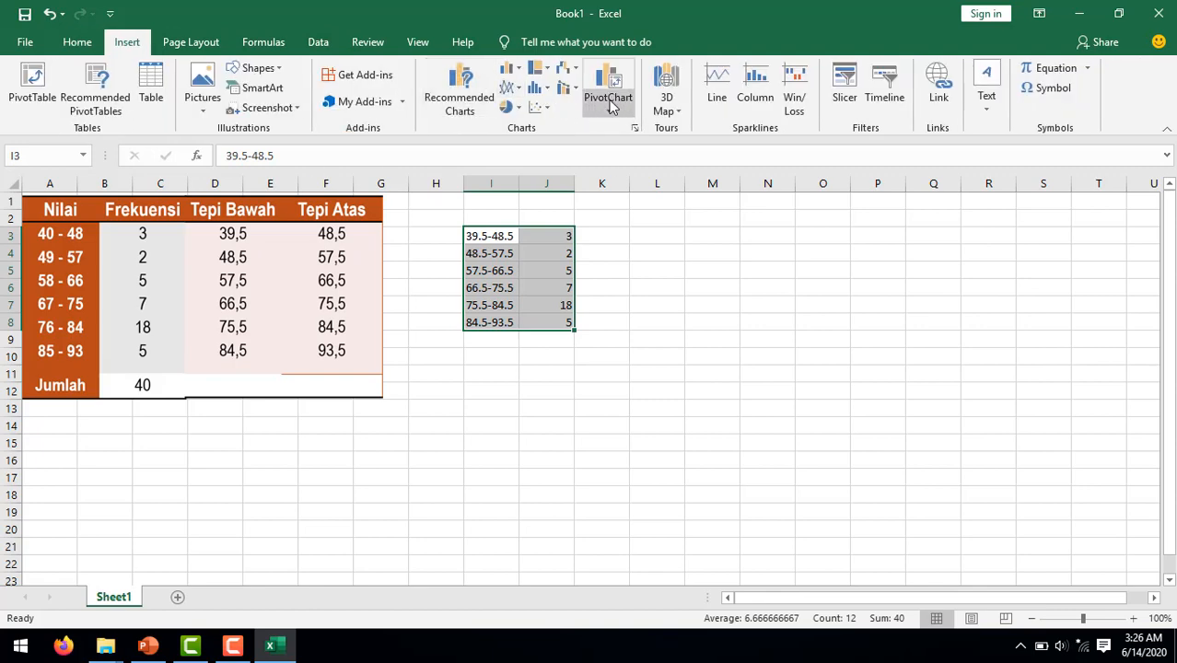
left_click(463, 83)
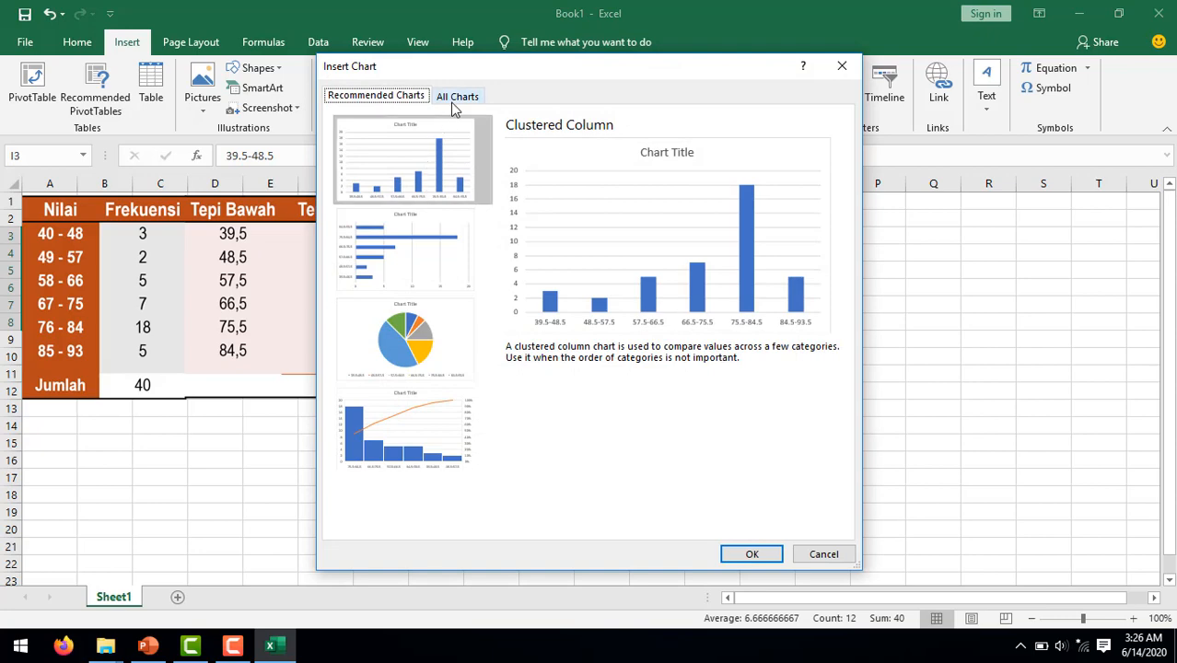
left_click(453, 98)
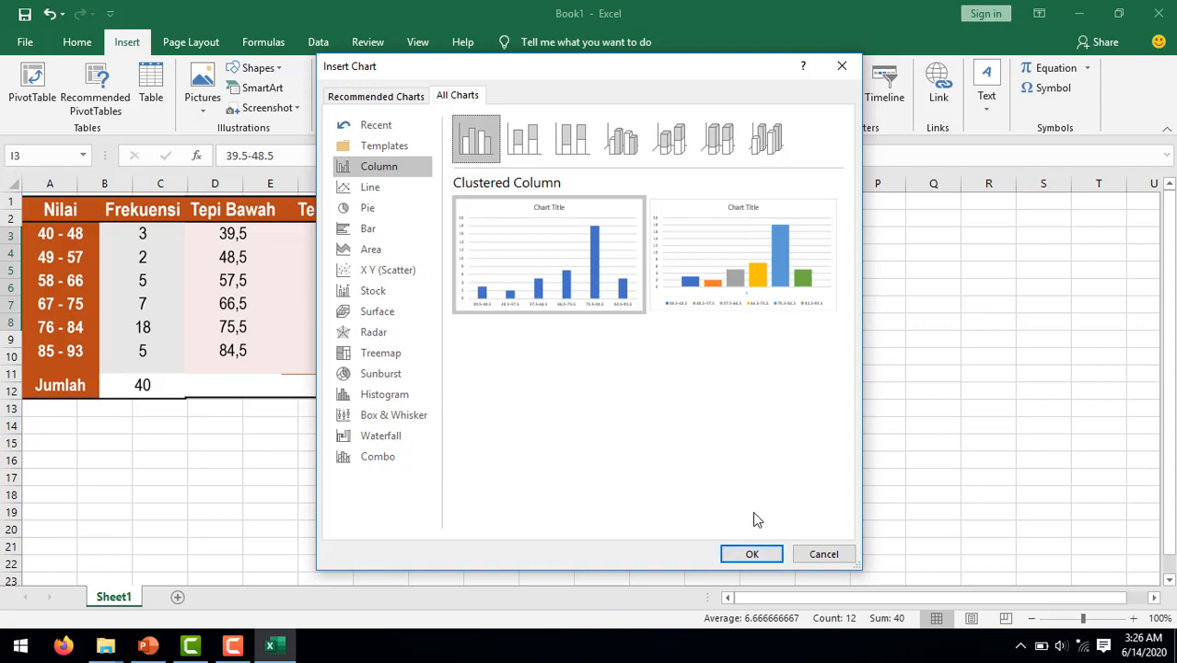
left_click(750, 552)
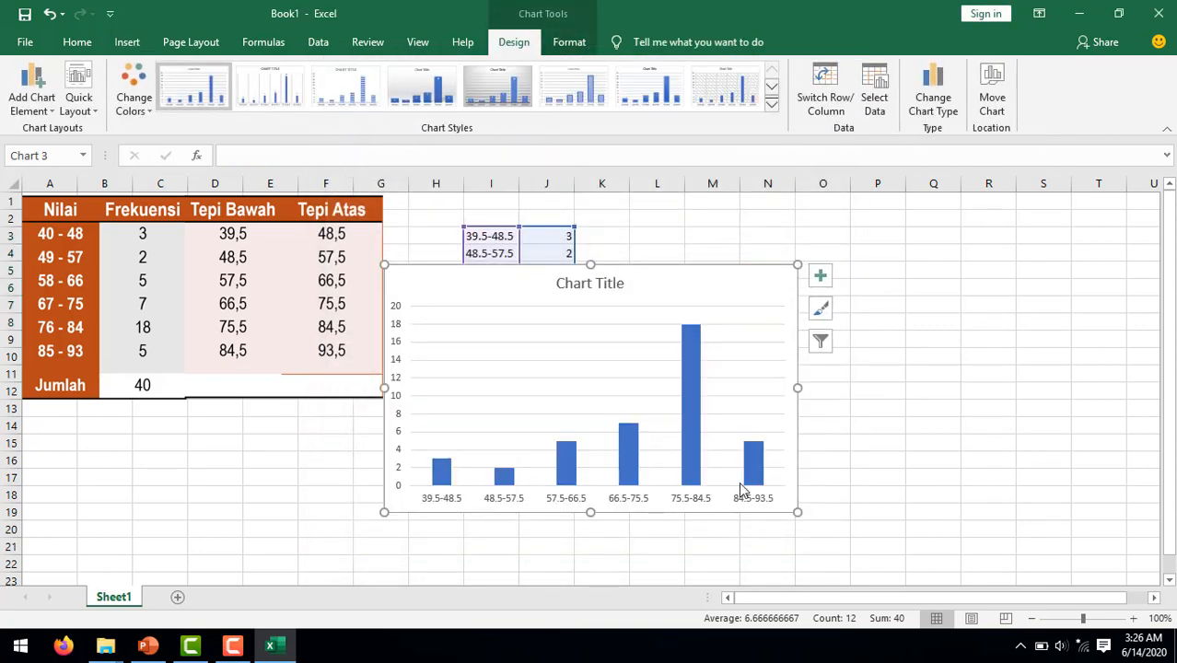
left_click_drag(754, 263, 912, 215)
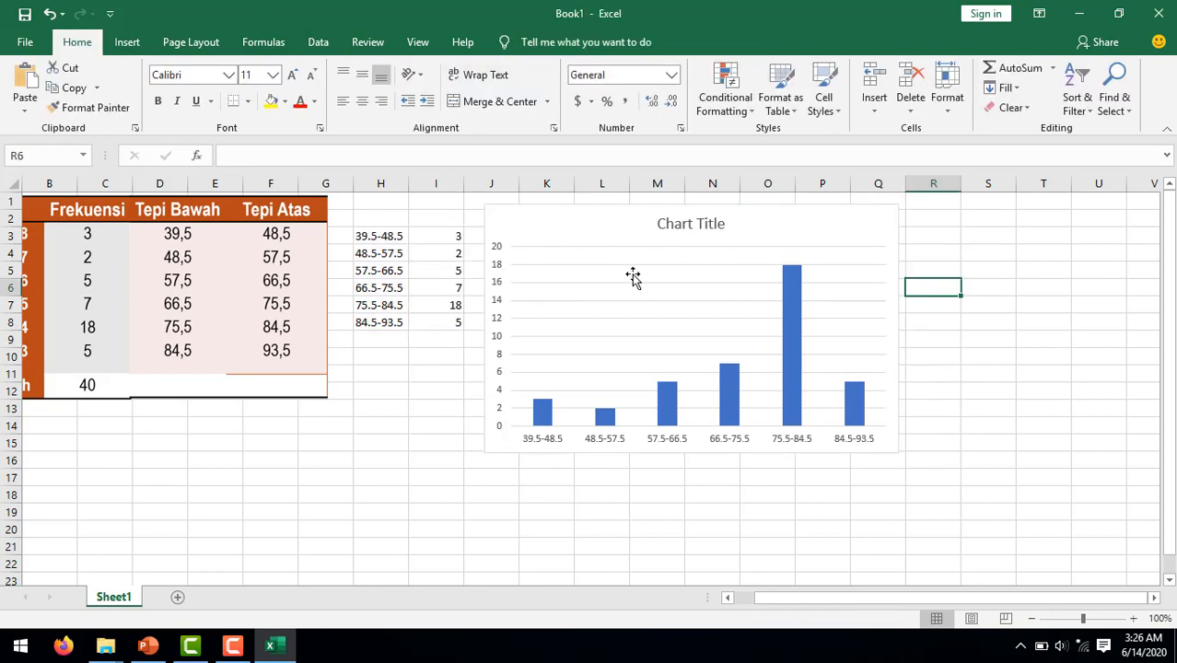
Set the gap width of the chart's data series to 0% so the bars touch.
left_click(692, 268)
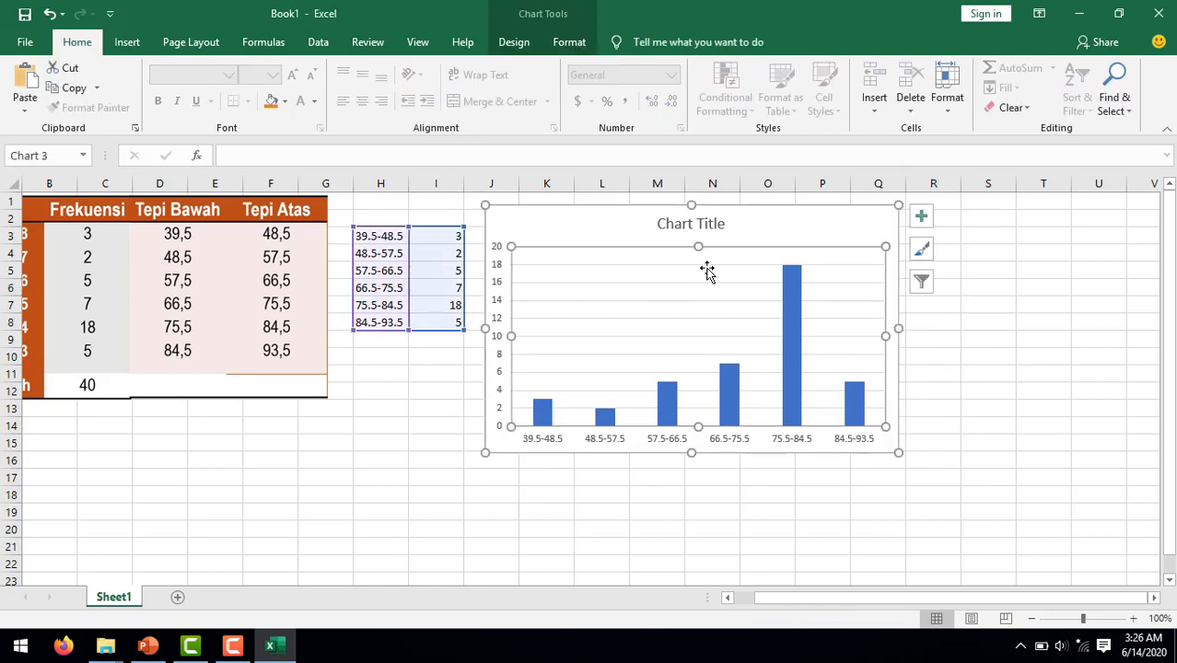
left_click(848, 225)
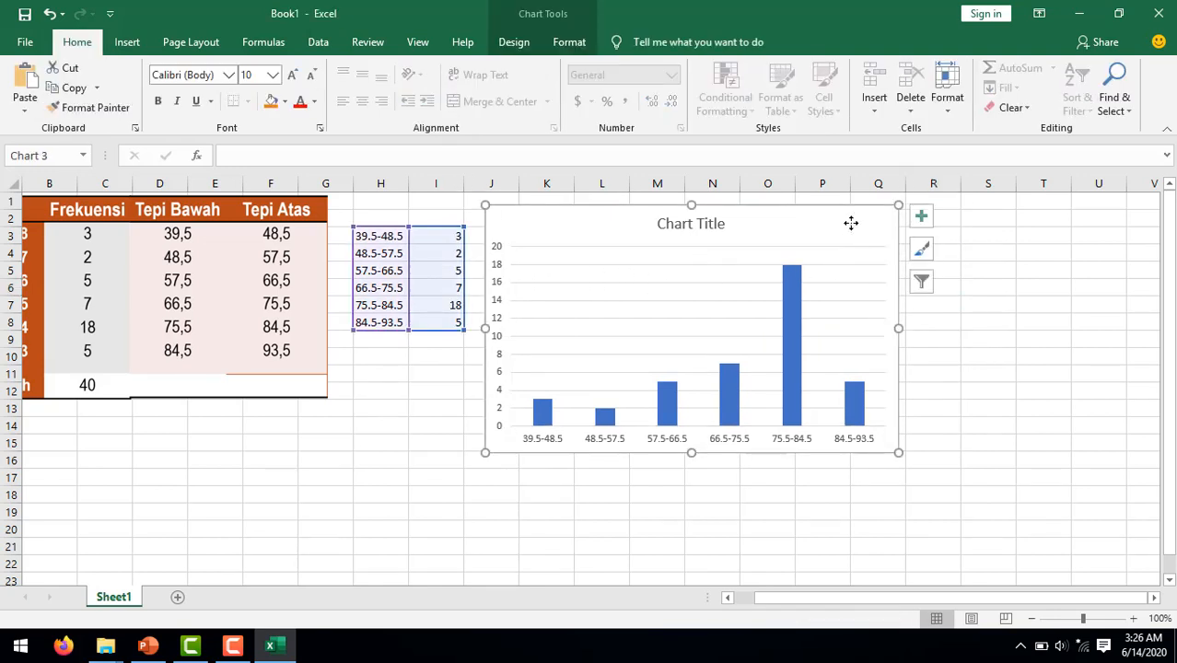
left_click(858, 396)
right_click(857, 396)
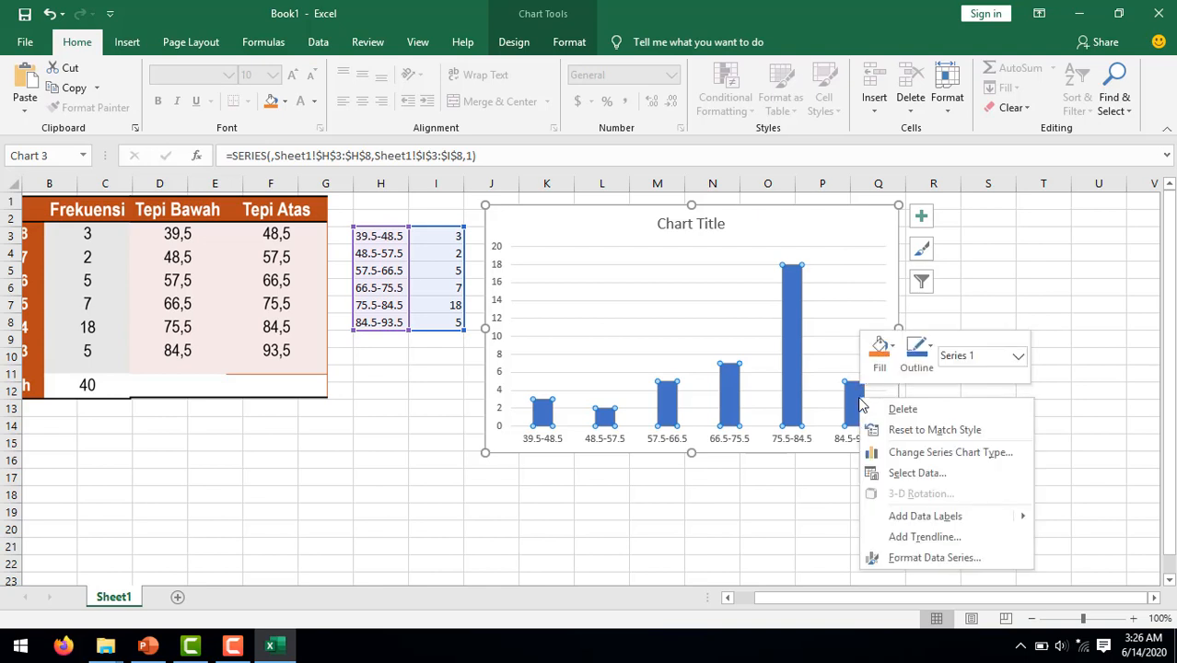
left_click(939, 558)
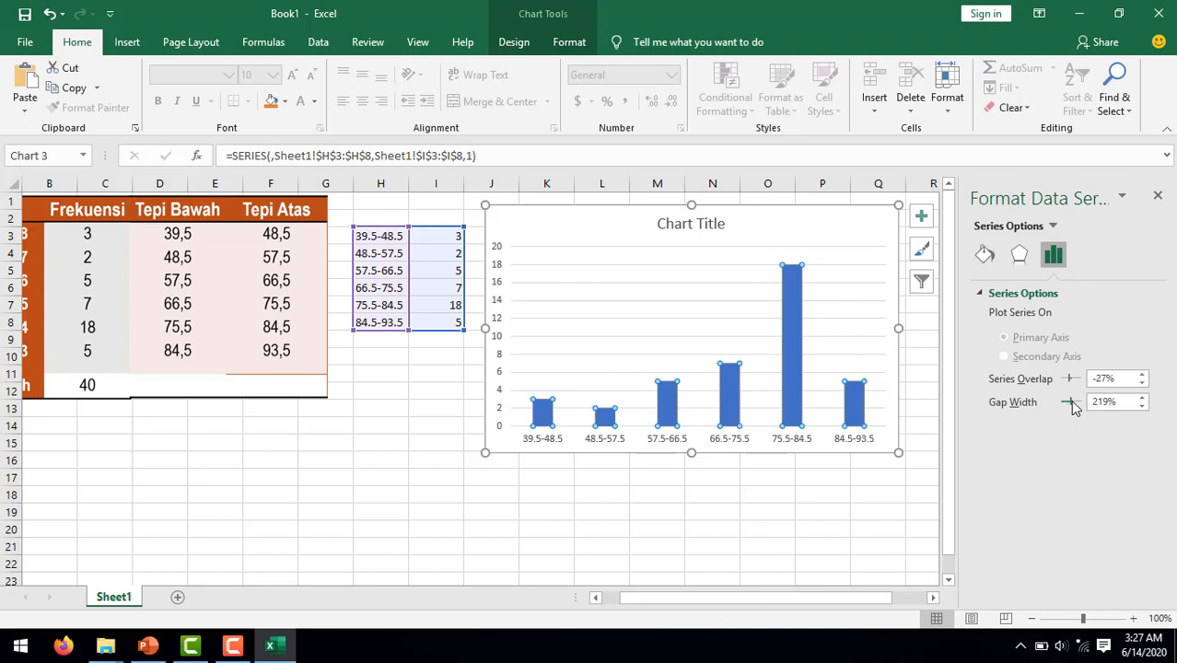
left_click_drag(1071, 408, 1061, 403)
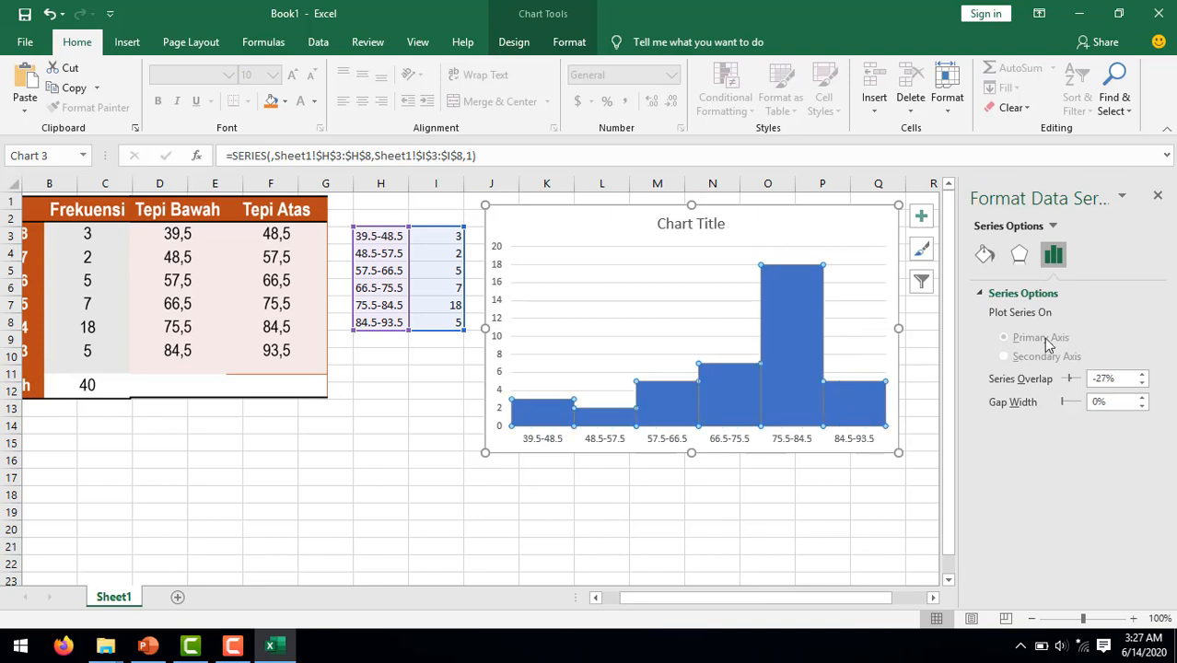
Give the chart's bars a solid black border line.
left_click(985, 258)
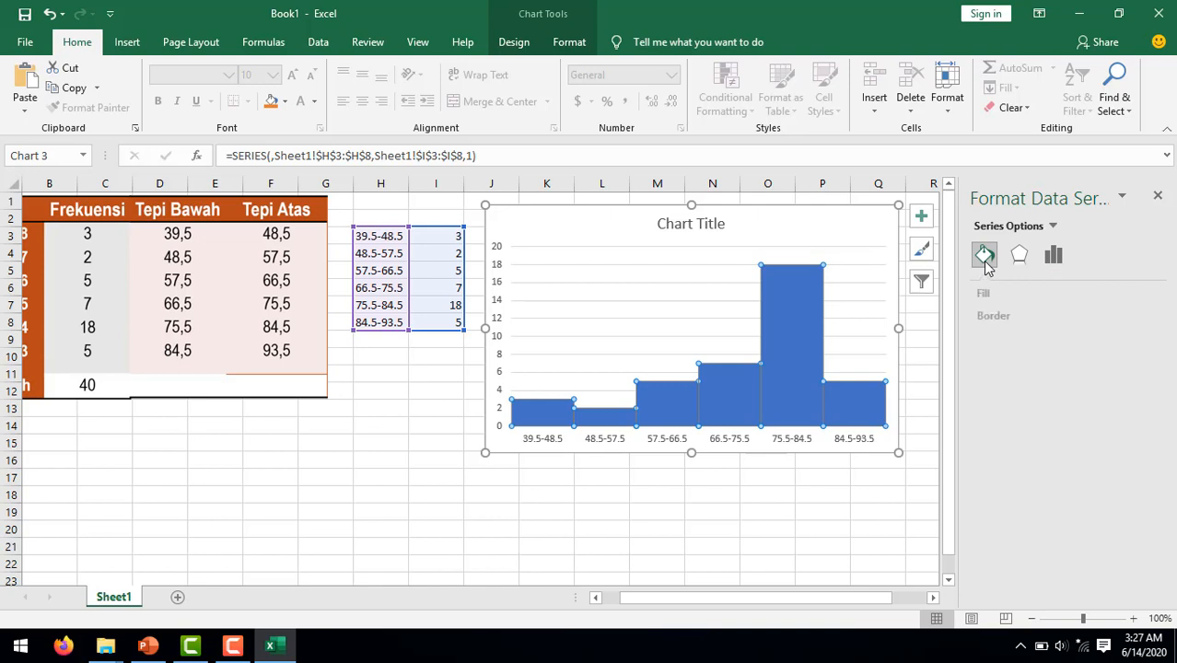
left_click(984, 317)
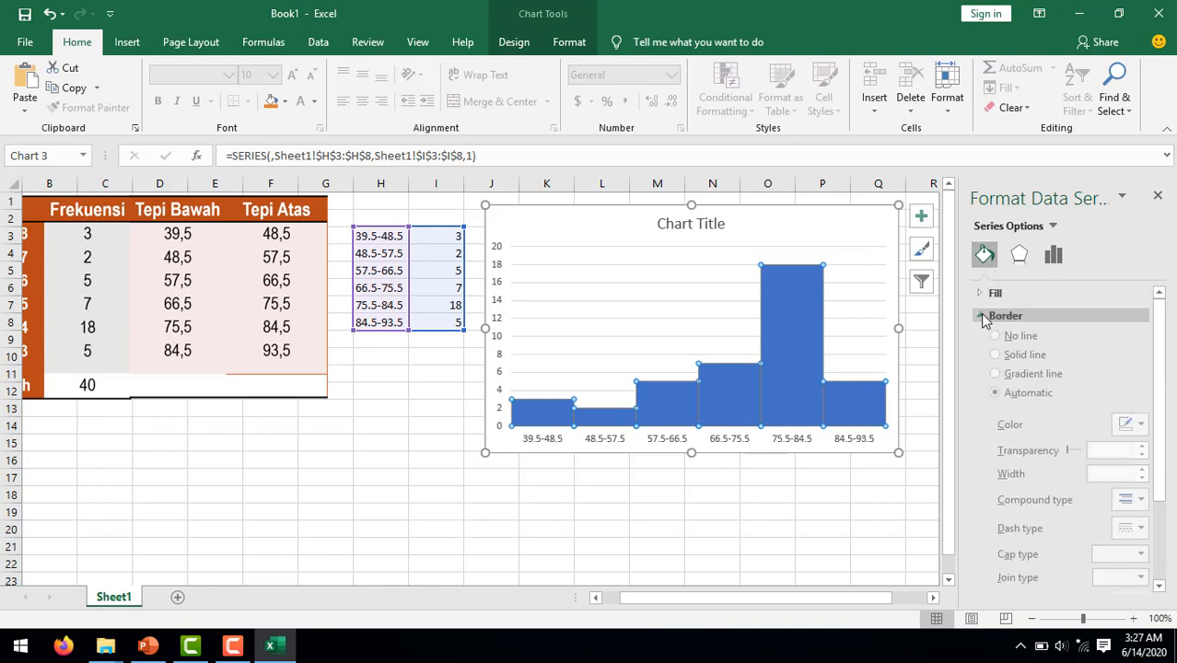
left_click(1000, 367)
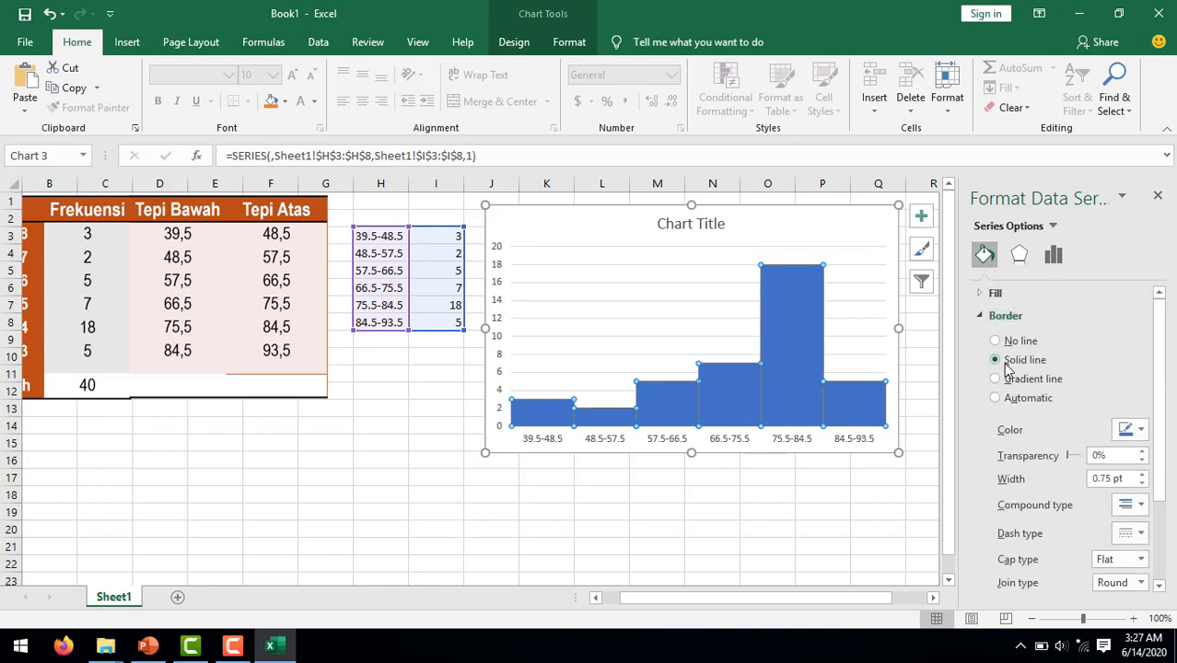
left_click(1138, 430)
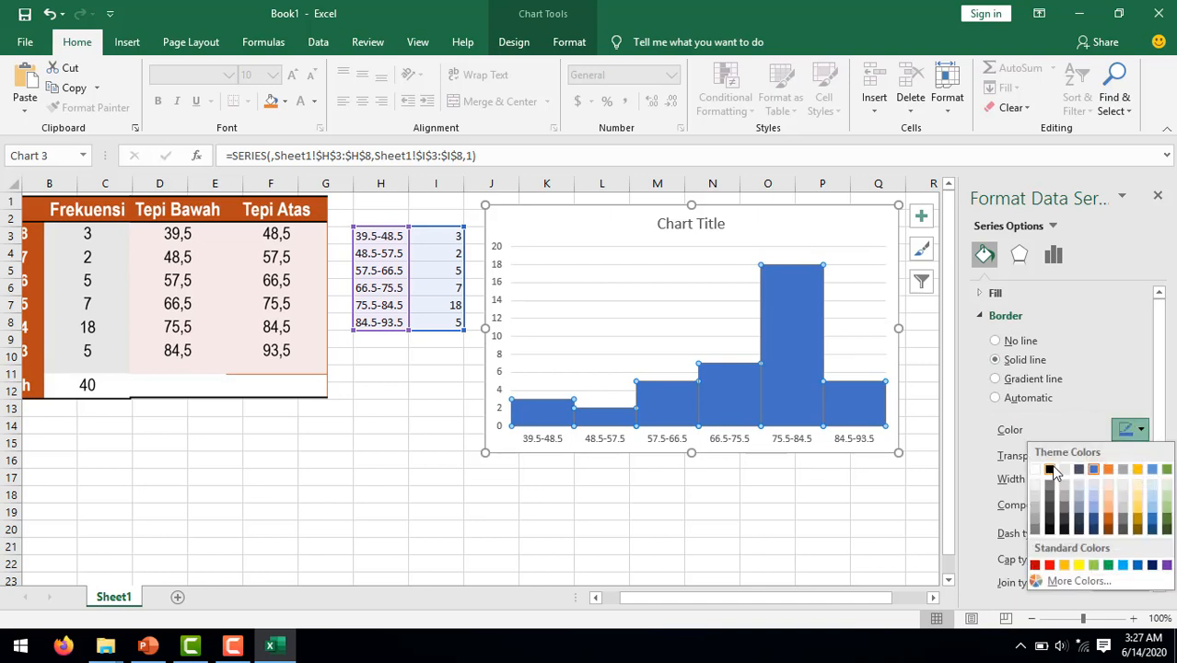
left_click(1053, 470)
Thicken the bars' border line to more than 2 pt and deselect the chart.
left_click(1142, 474)
left_click(1141, 473)
left_click(1142, 473)
left_click(1142, 473)
left_click(1142, 474)
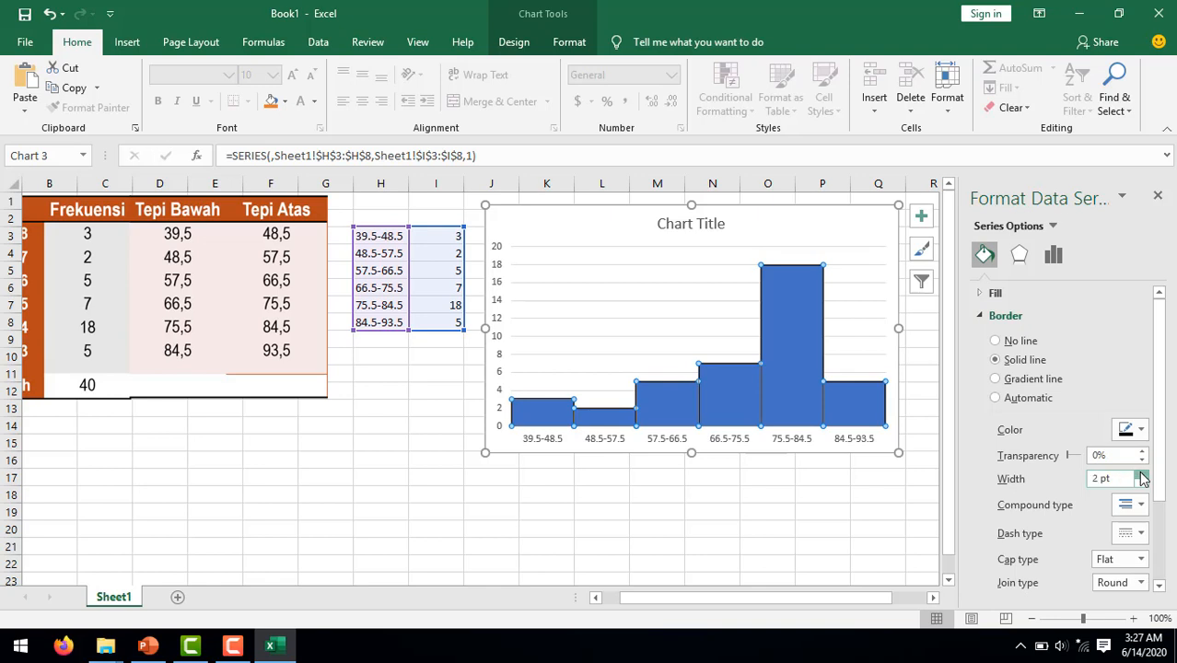
left_click(1142, 473)
left_click(1142, 475)
left_click(877, 476)
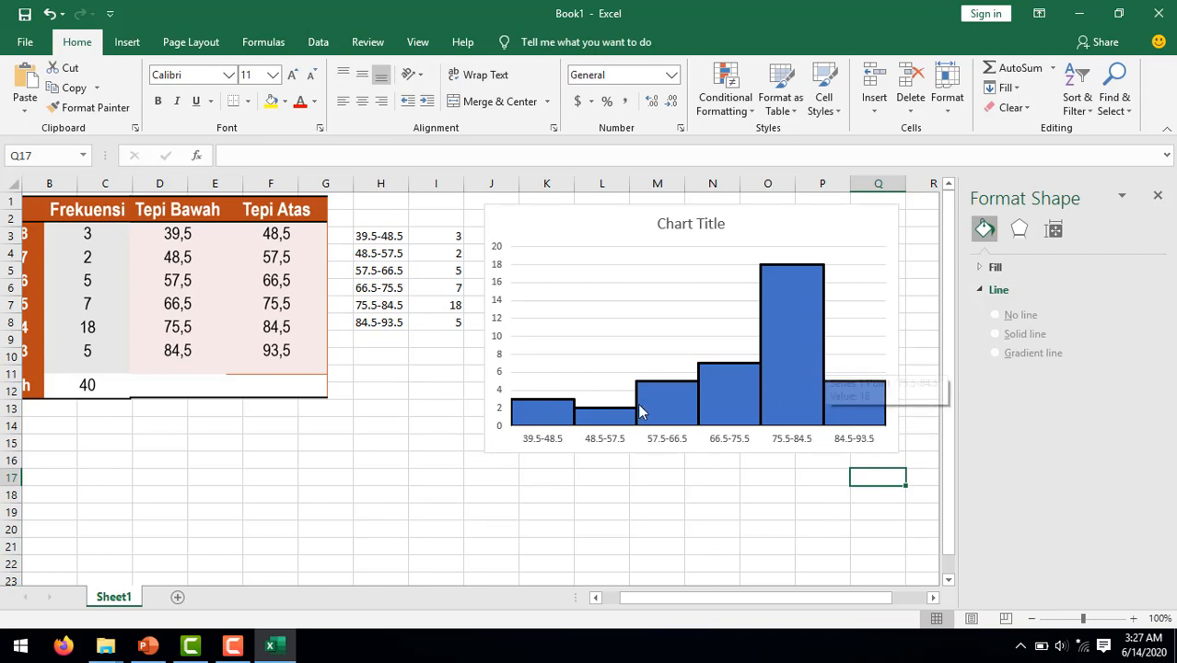
Add data labels to the bars and a legend at the bottom of the chart.
left_click(845, 345)
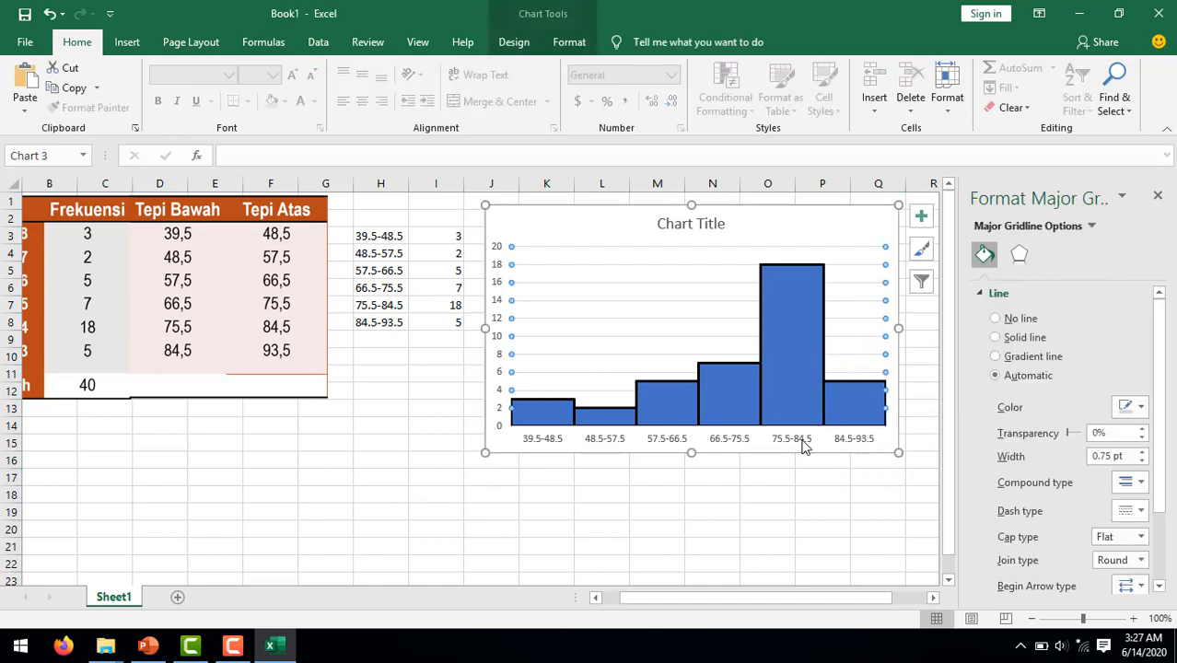
left_click(917, 221)
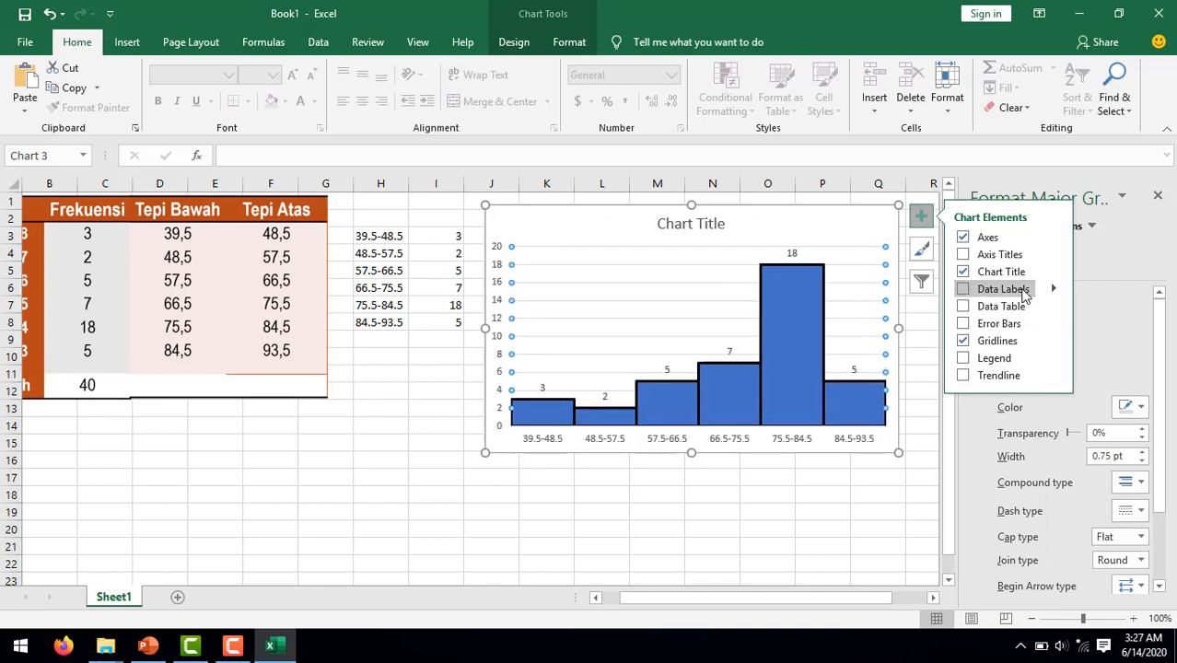
left_click(962, 289)
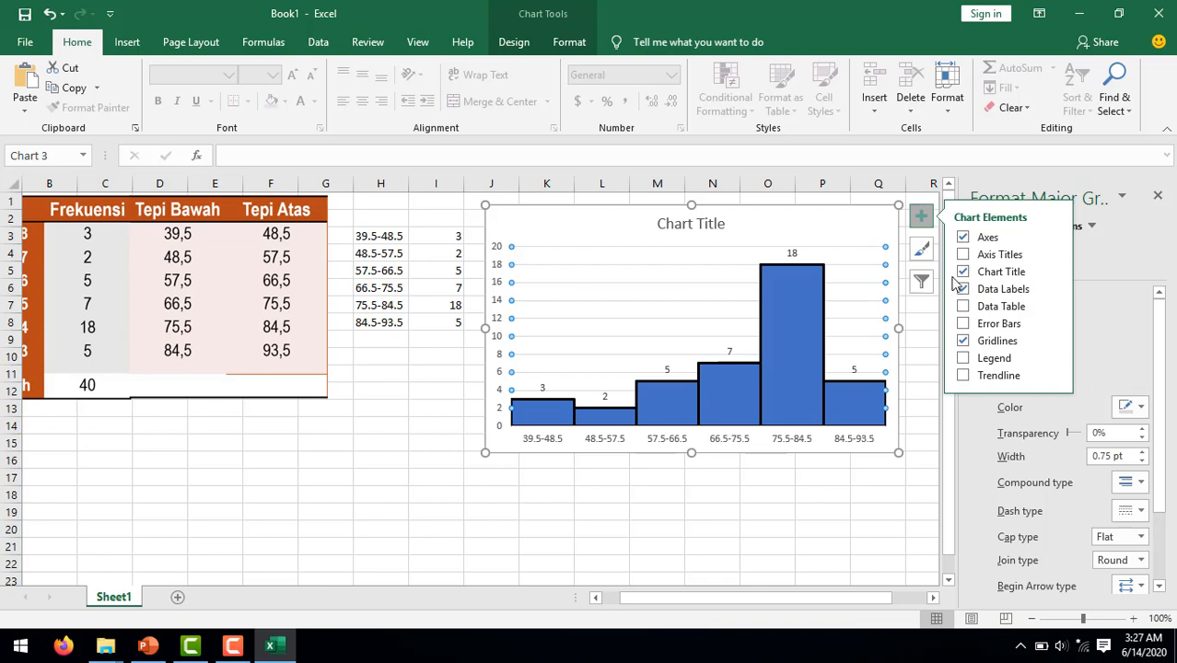
left_click(1052, 358)
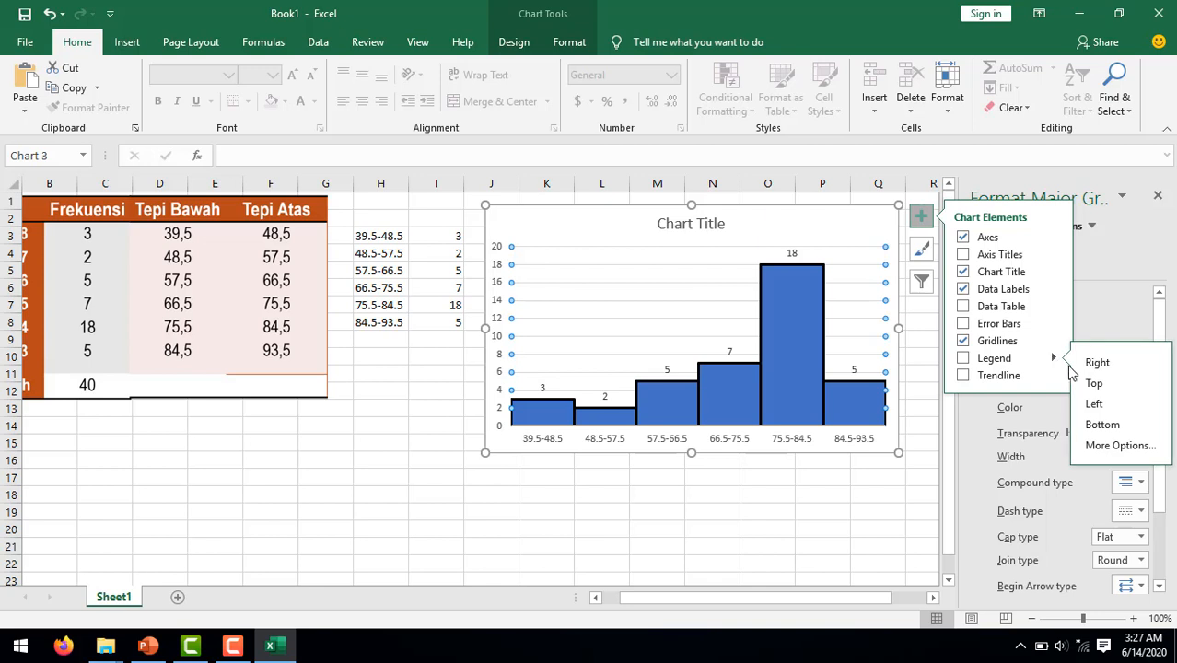
left_click(1096, 424)
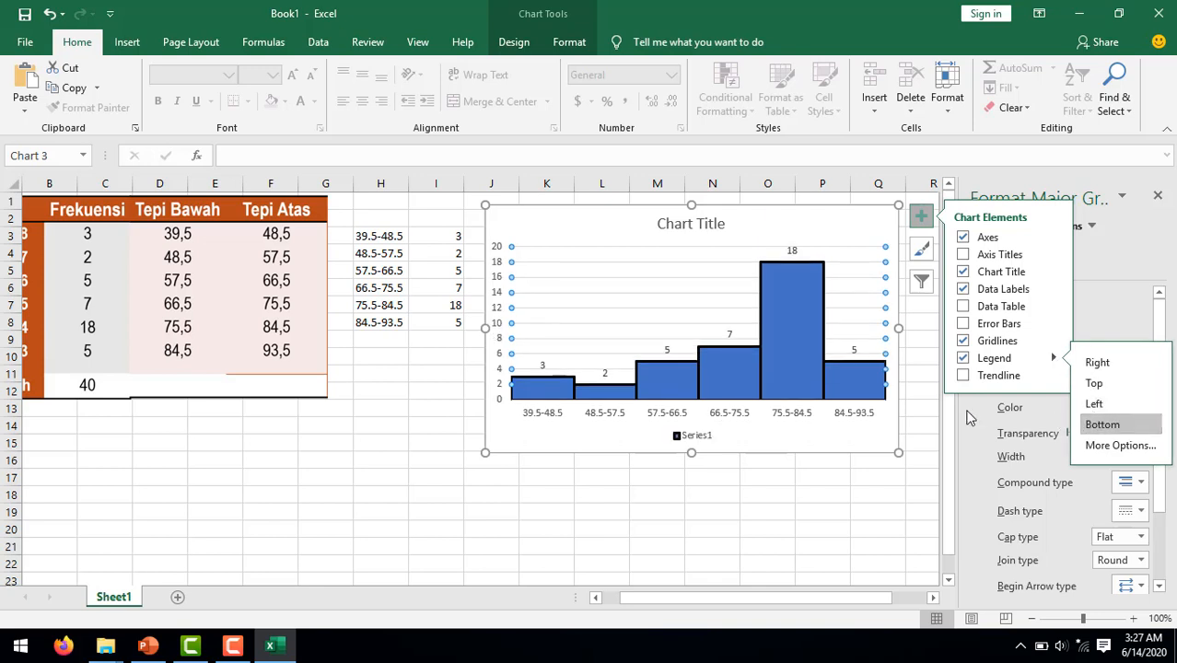
left_click(878, 479)
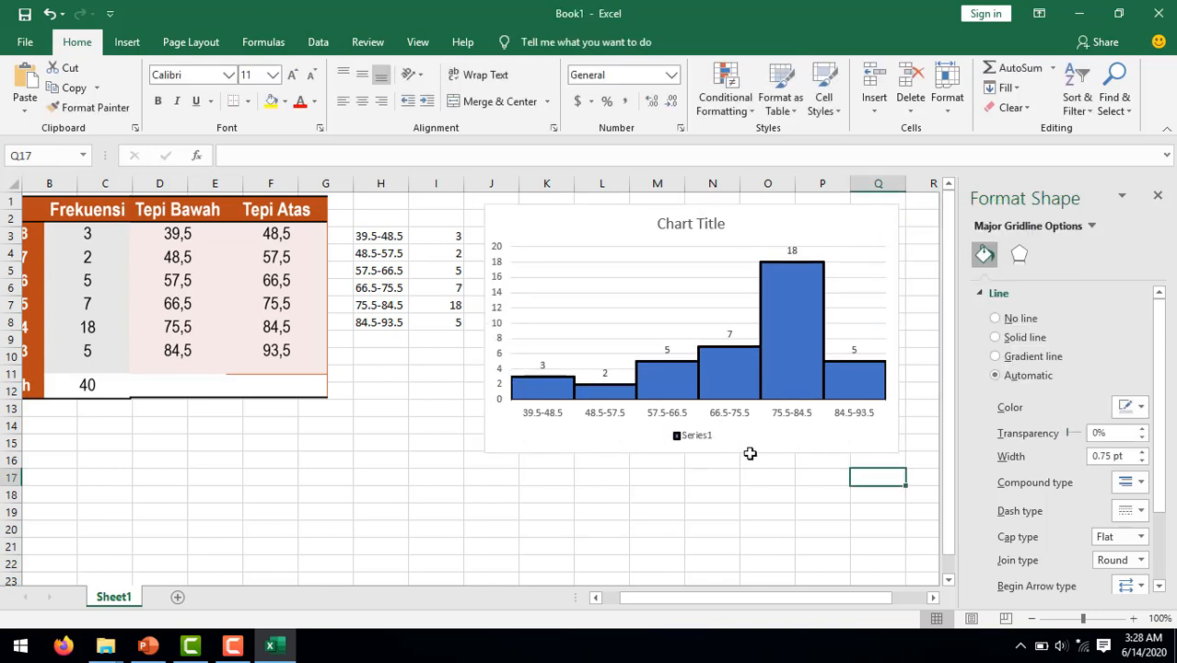
Rename the chart's data series to "Nilai Ujian Matematika" through its data source settings.
left_click(699, 438)
right_click(698, 437)
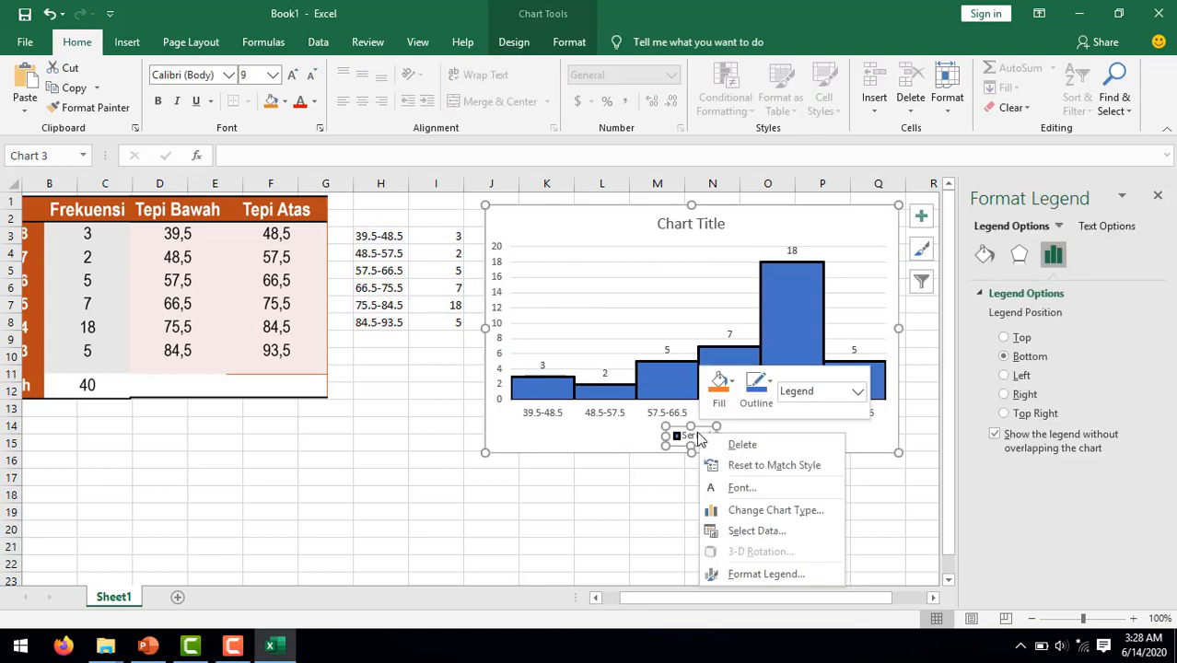
left_click(727, 531)
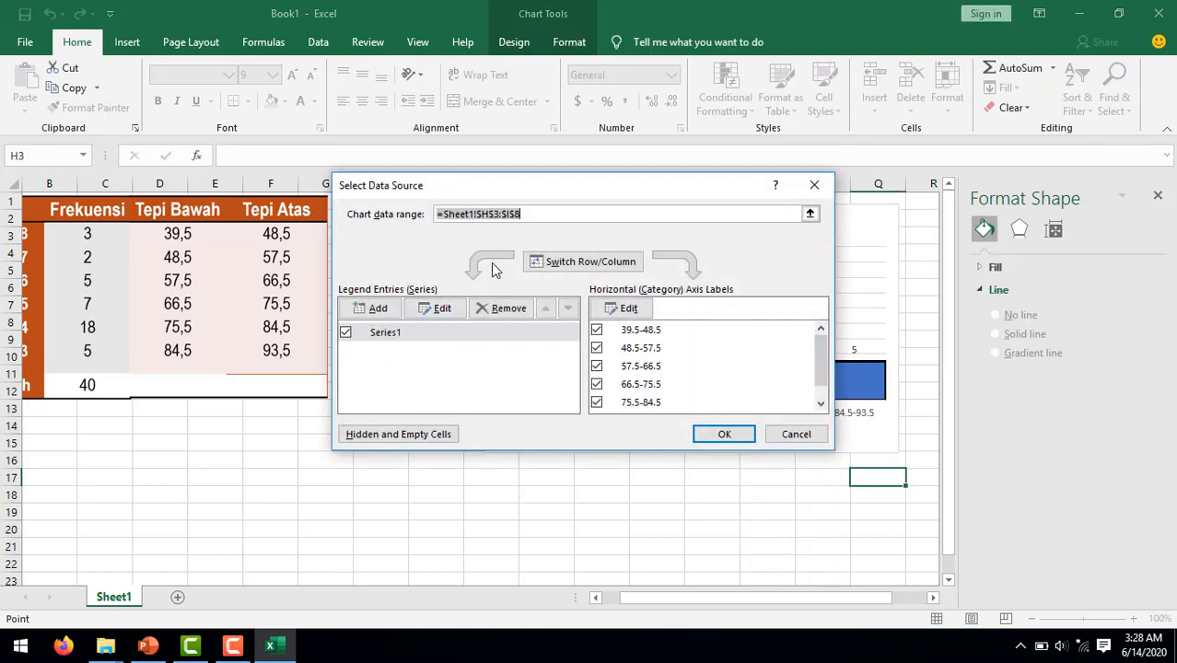
left_click(436, 331)
left_click(437, 307)
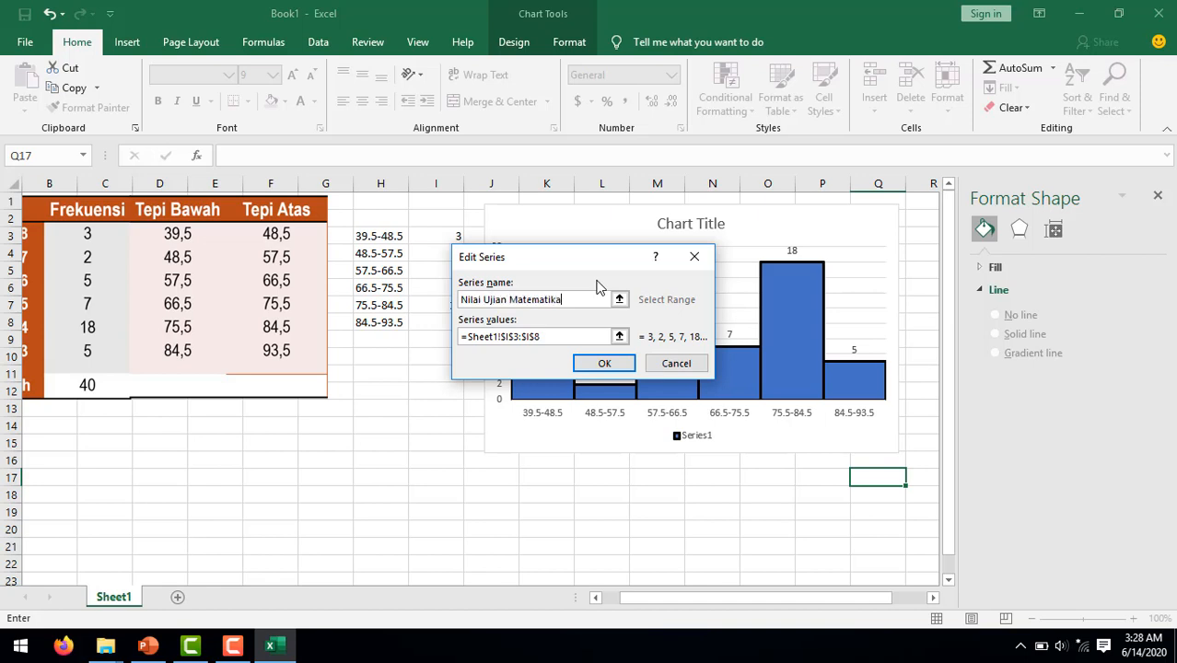
left_click(607, 363)
left_click(732, 435)
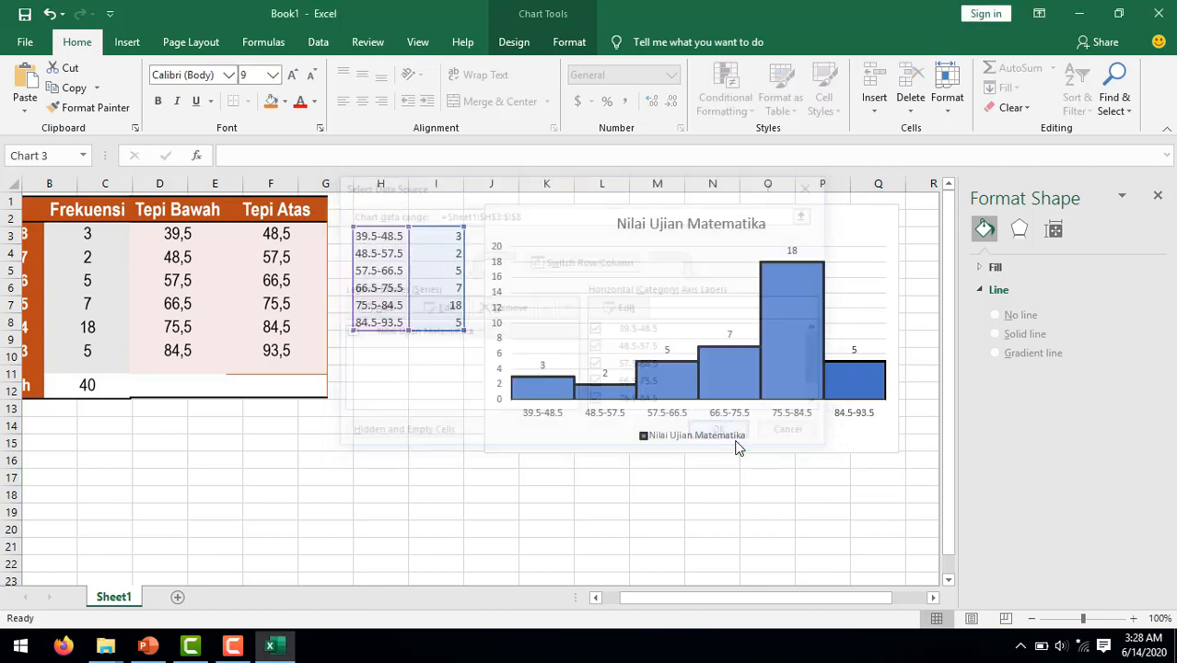
Replace the chart title with "Histogram".
left_click(713, 219)
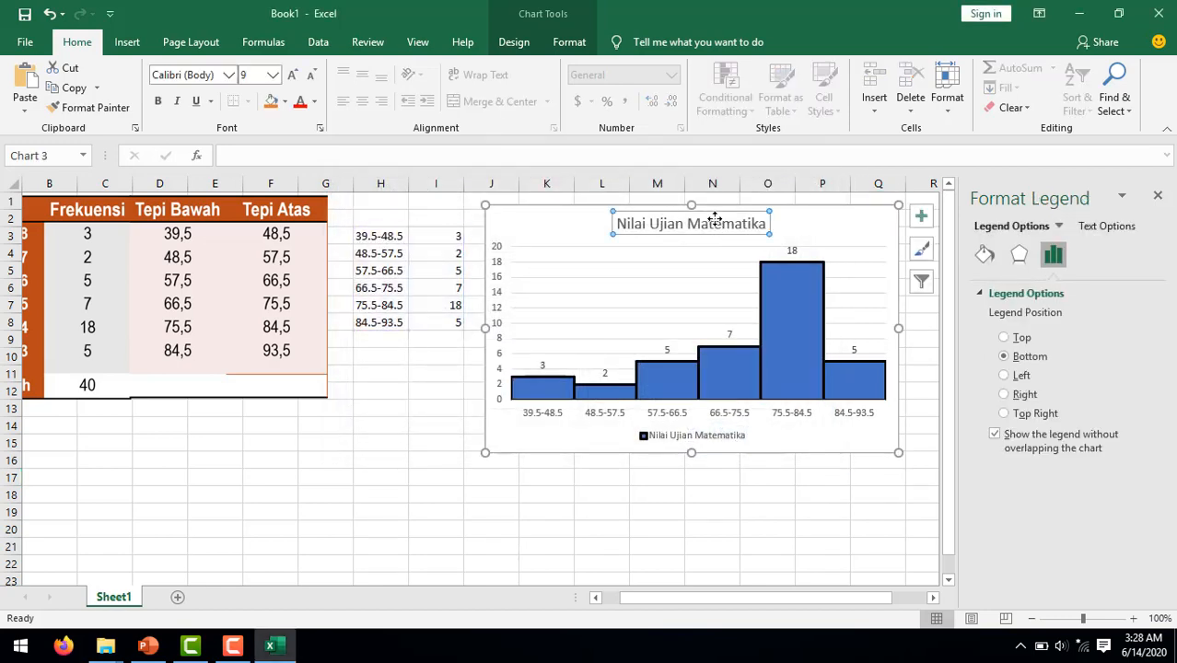
left_click_drag(618, 223, 750, 233)
type("Histogr")
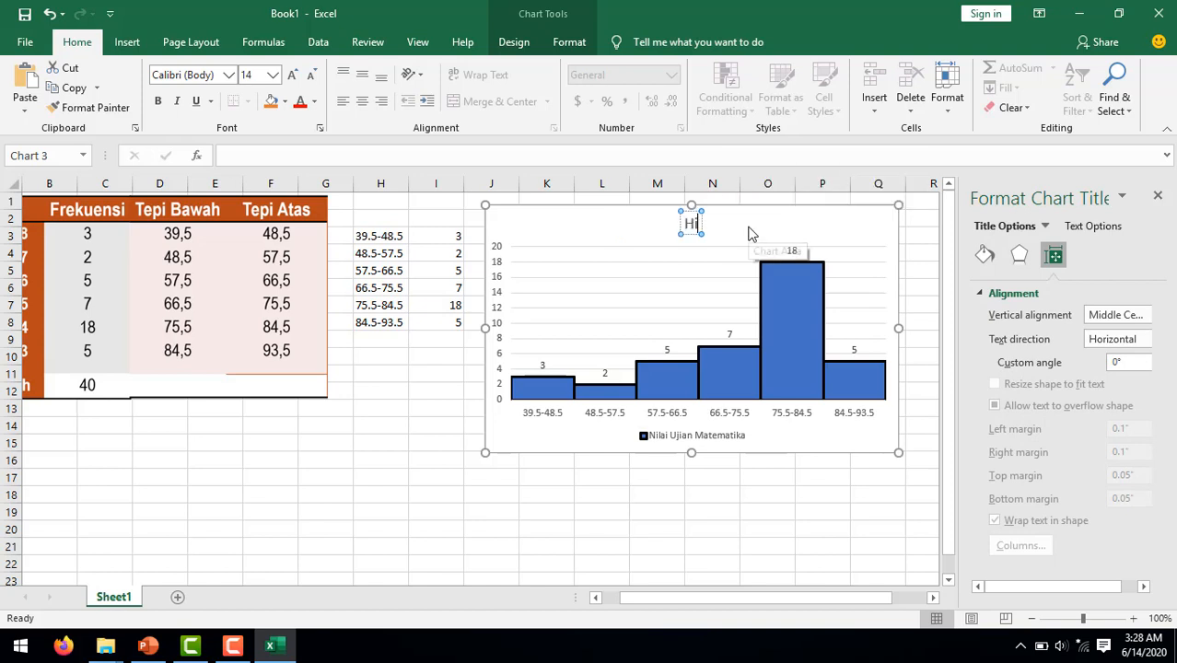
type("am")
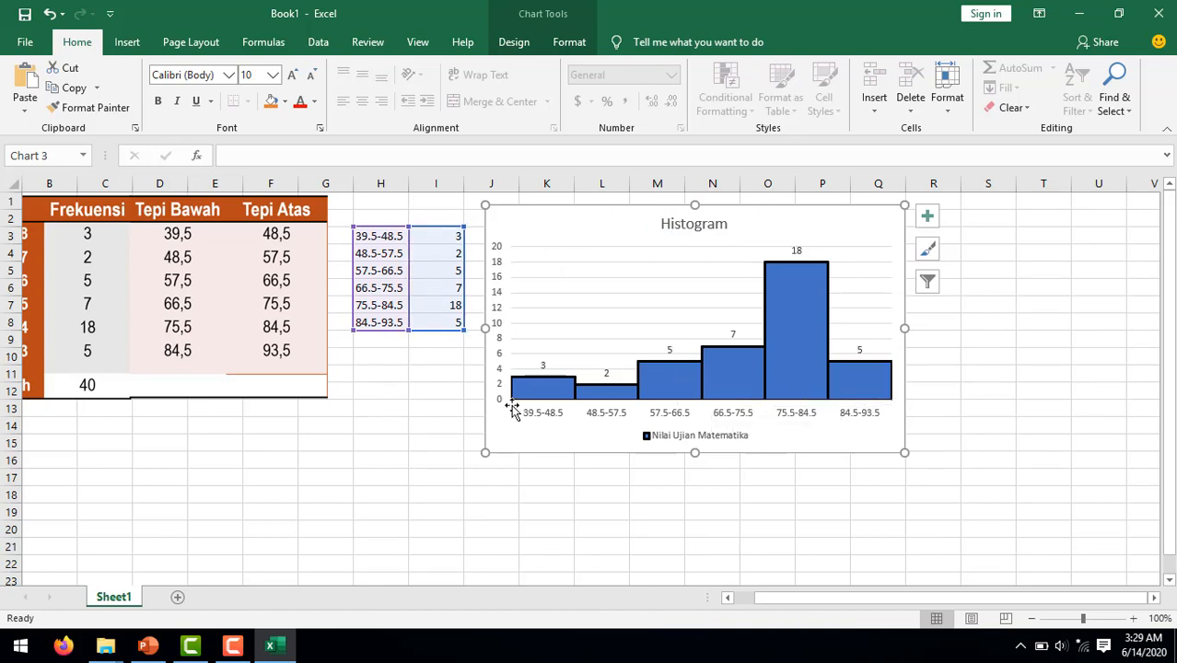
Add a ">39.5" class with frequency 0 in H2:I2 and extend the chart's data range to include it.
left_click(515, 406)
left_click_drag(411, 216, 411, 217)
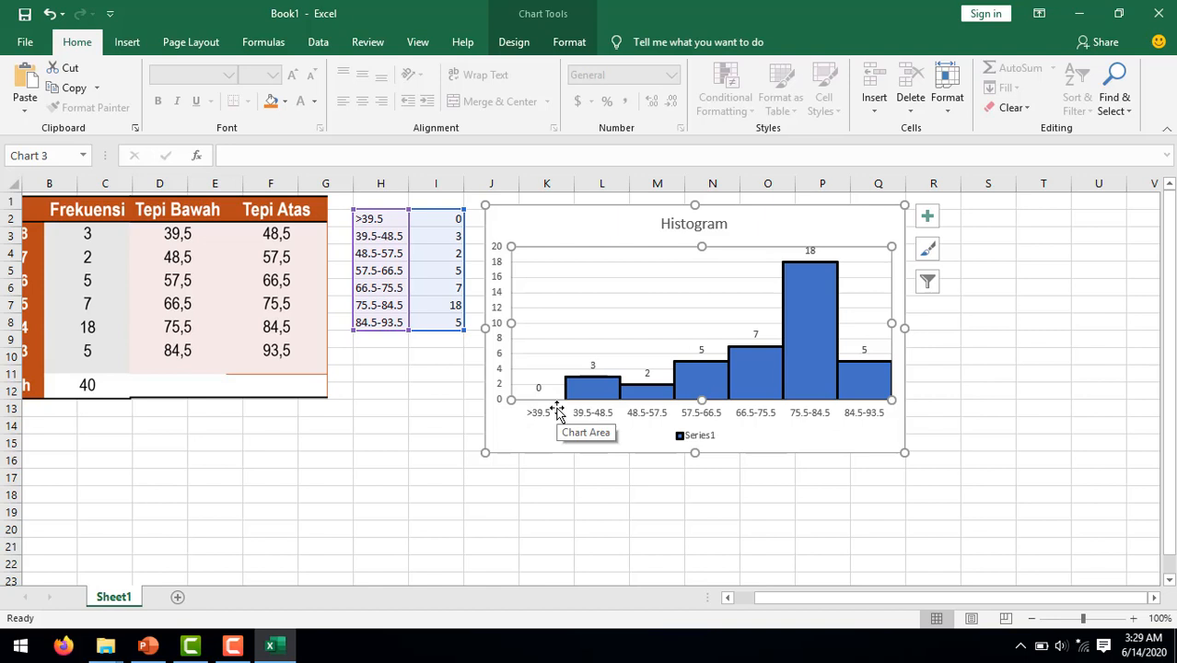
left_click(597, 229)
right_click(597, 228)
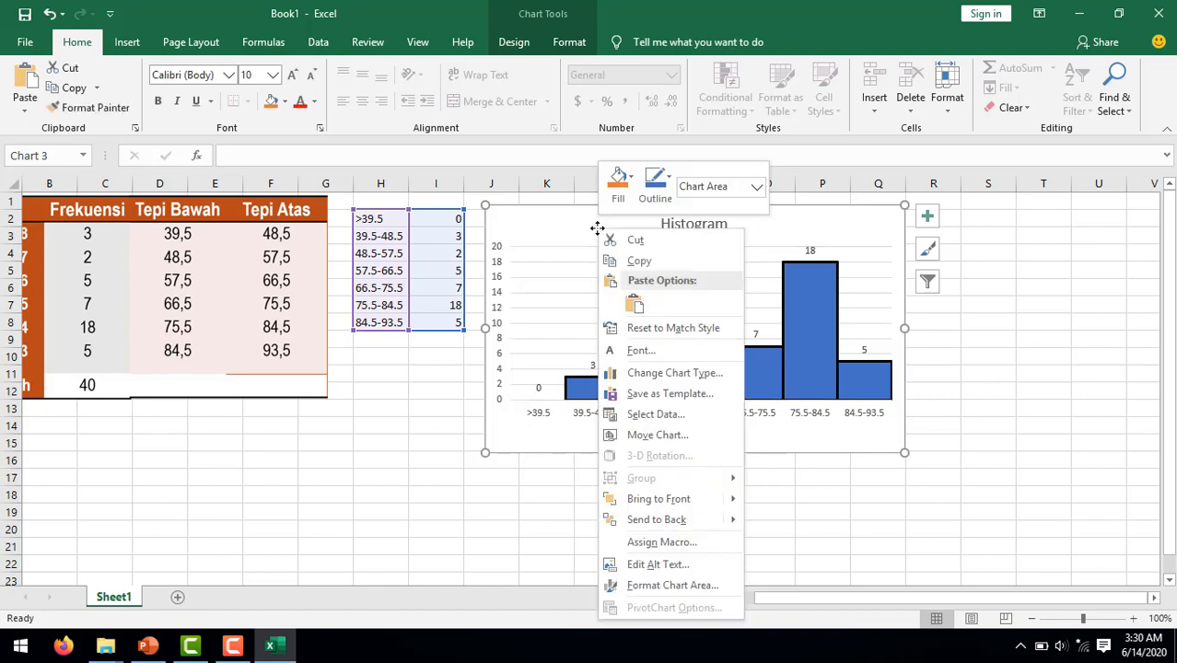
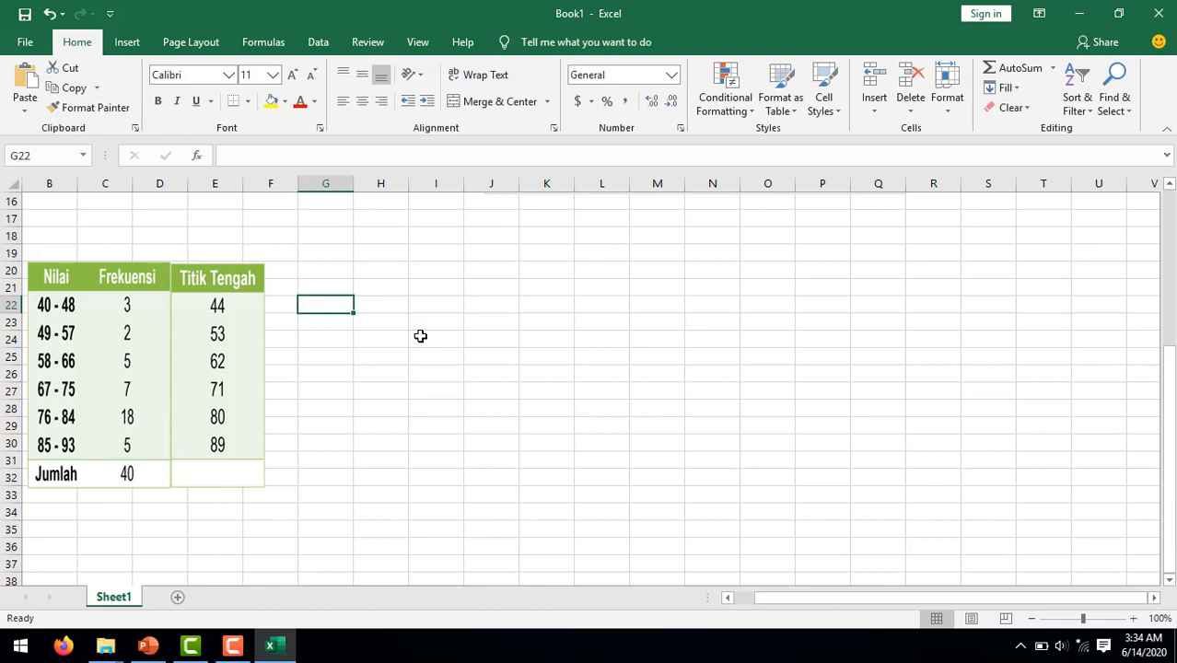
Enter the class midpoints 44, 53, 62, 71, 80 and 89 in cells G22 to G27.
type("44")
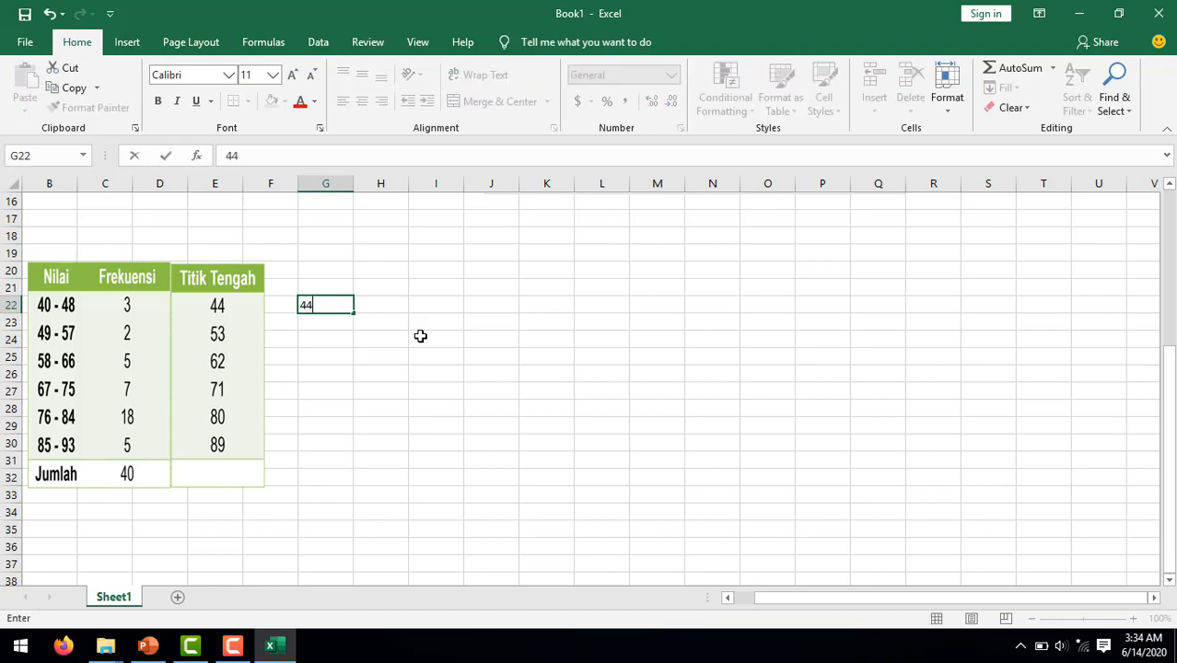
key("Return")
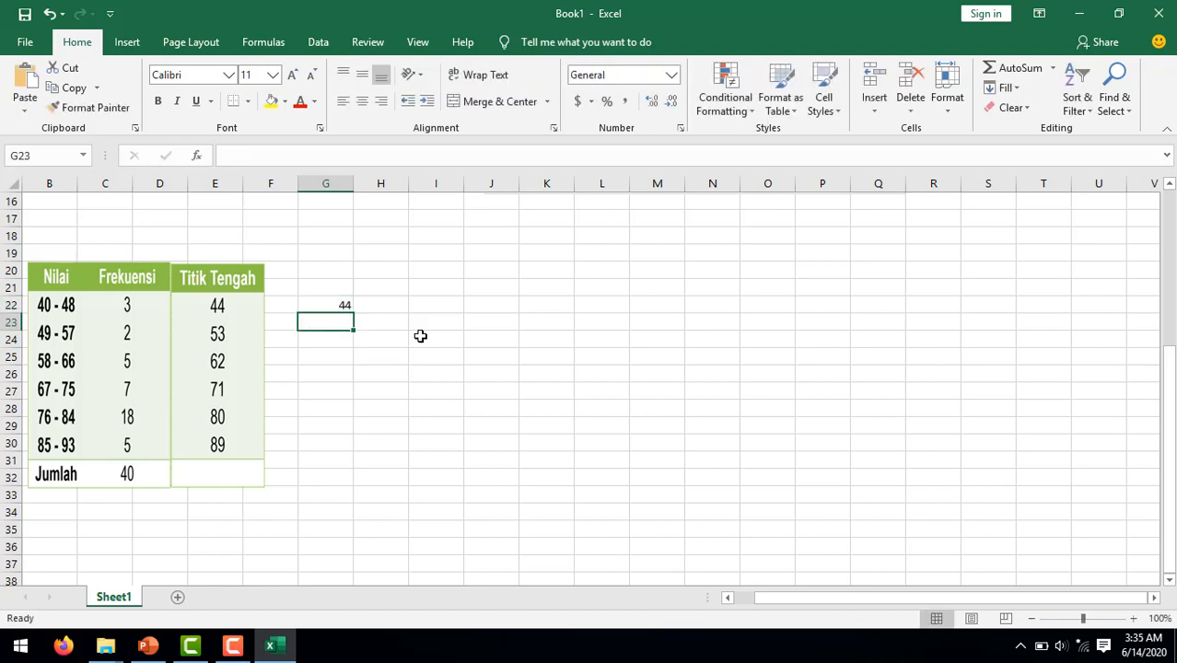
type("53")
key("Return")
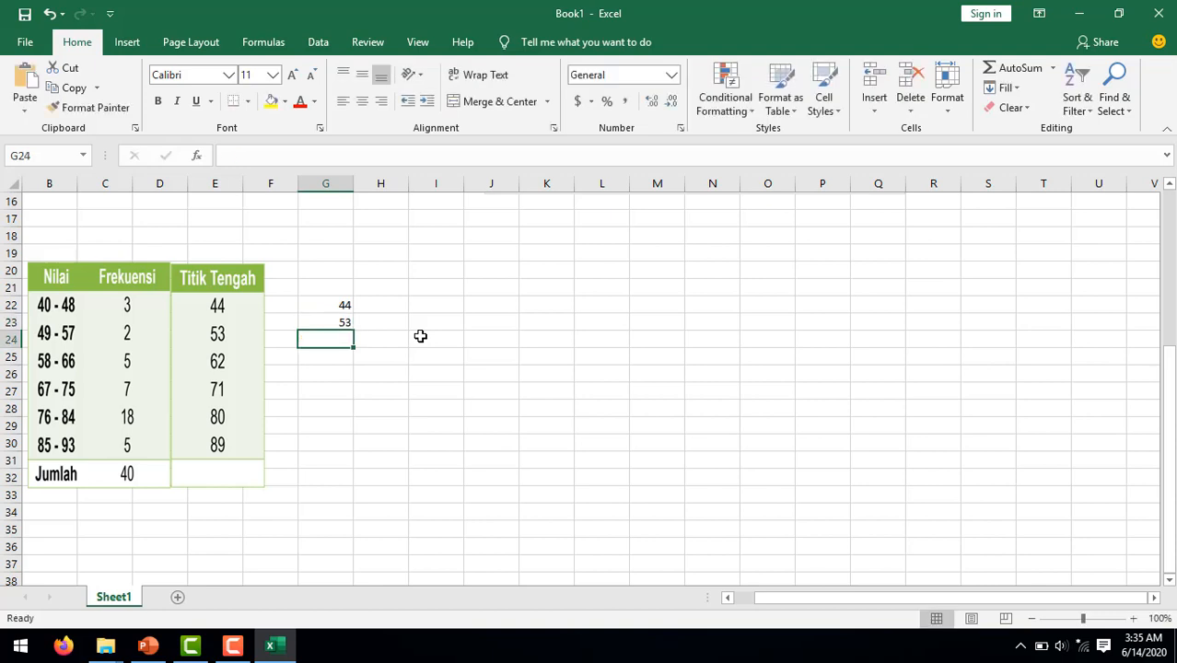
type("6")
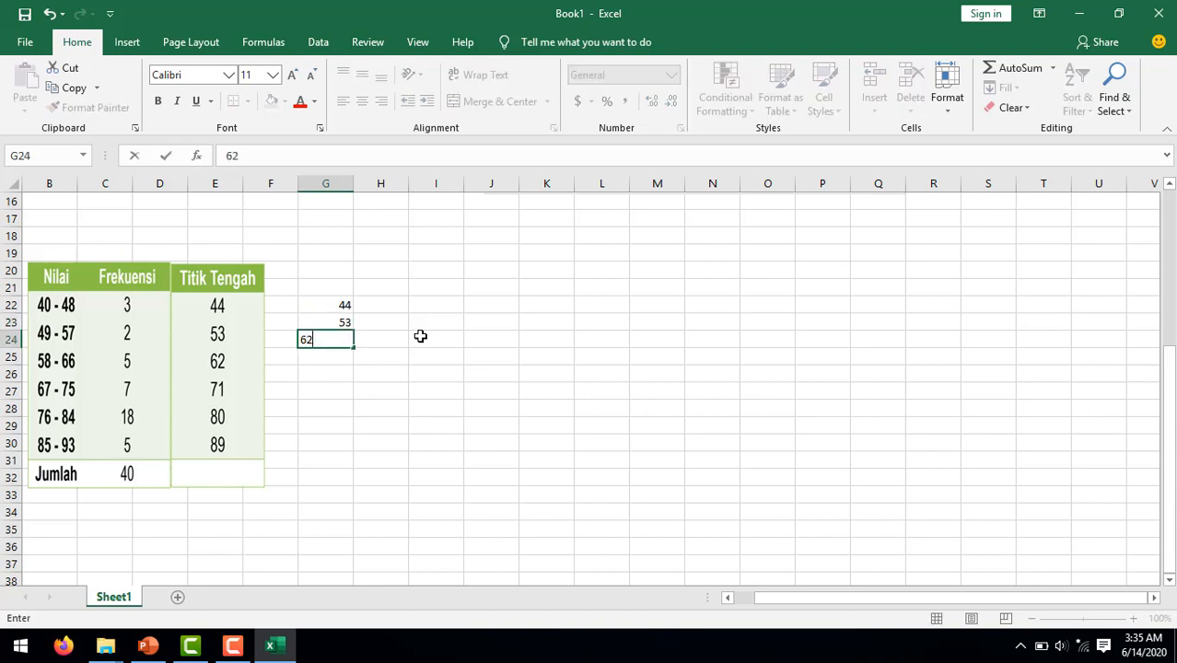
type("2")
key("Return")
type("71")
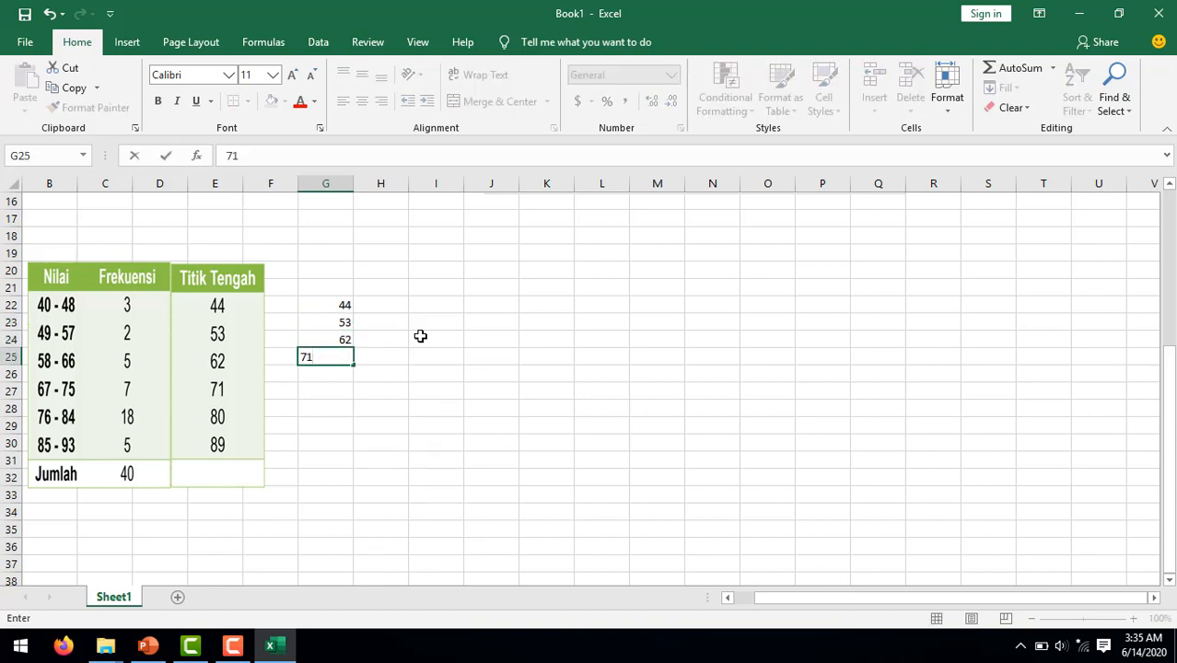
key("Return")
type("80")
key("Return")
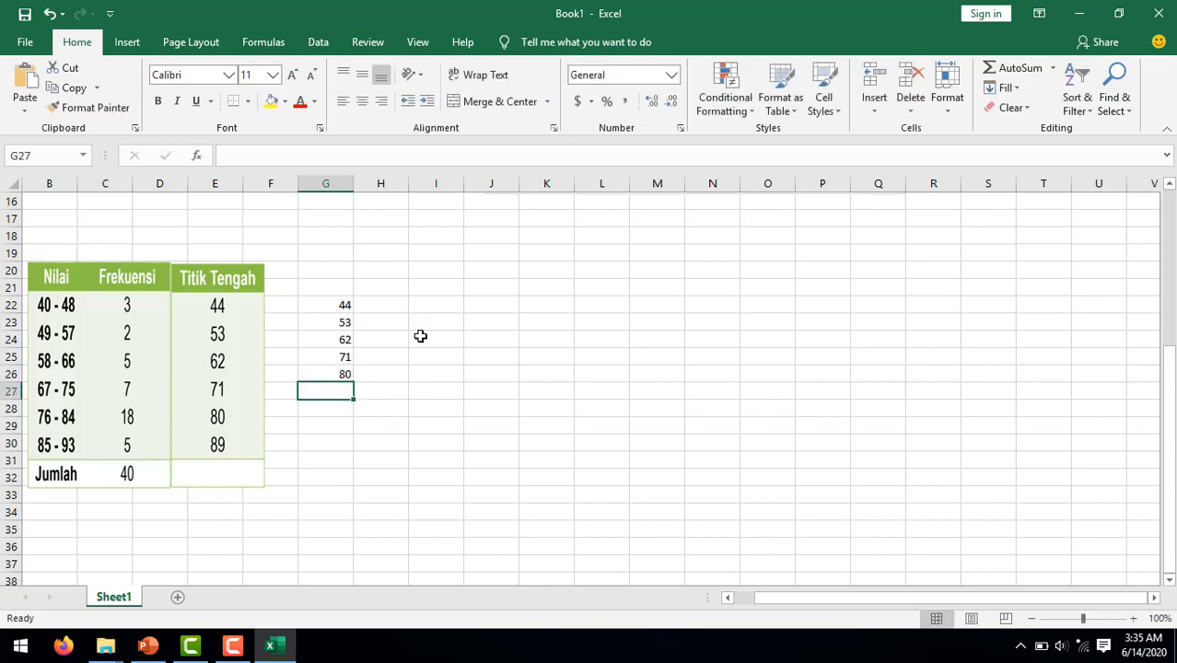
type("89")
key("Right")
Enter the frequencies 3, 2, 5, 7, 18 and 5 beside the midpoints in cells H22 to H27.
key("Up")
key("Up")
key("Up")
key("Up")
key("Up")
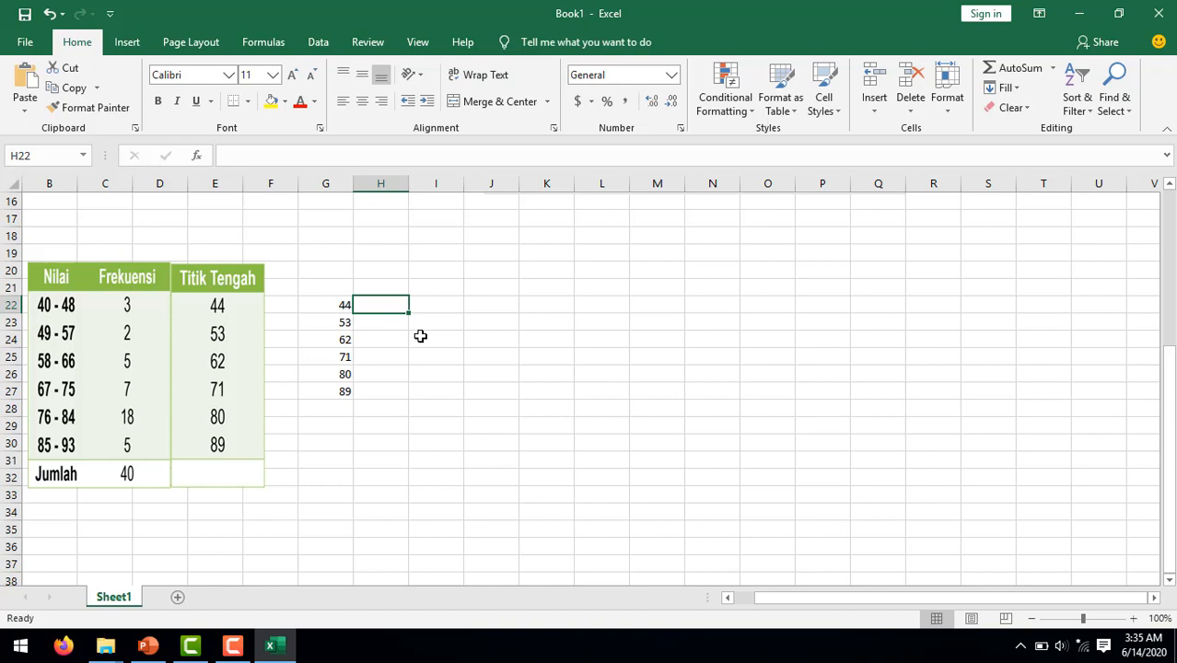
type("3")
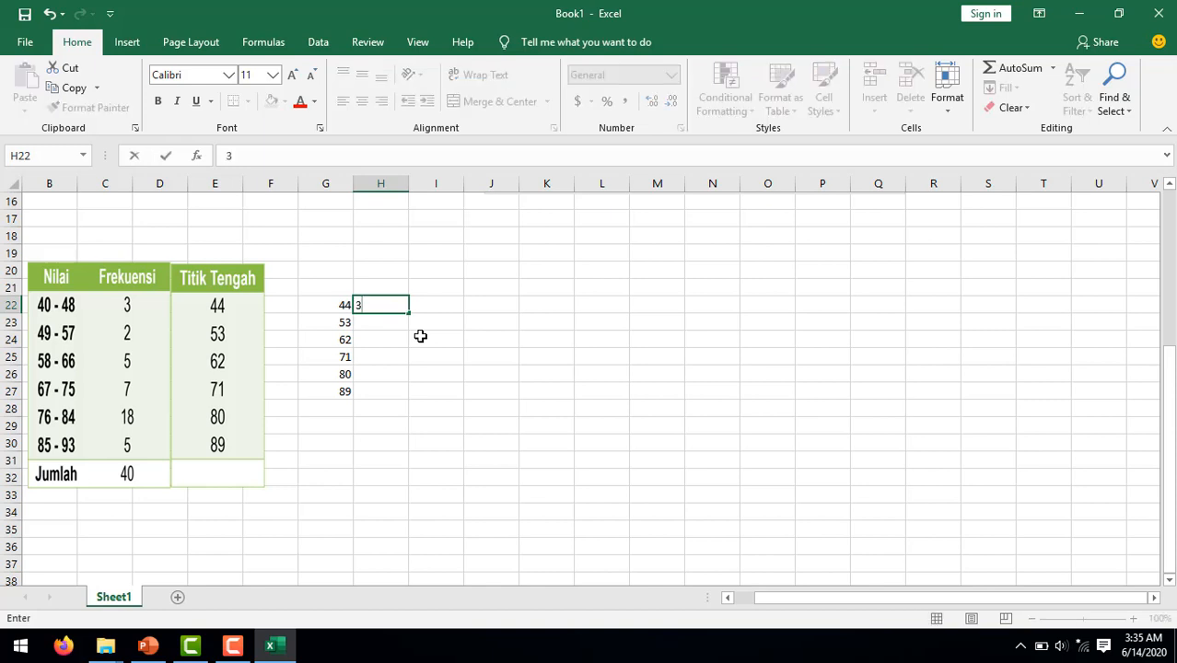
key("Return")
type("2")
key("Return")
type("5")
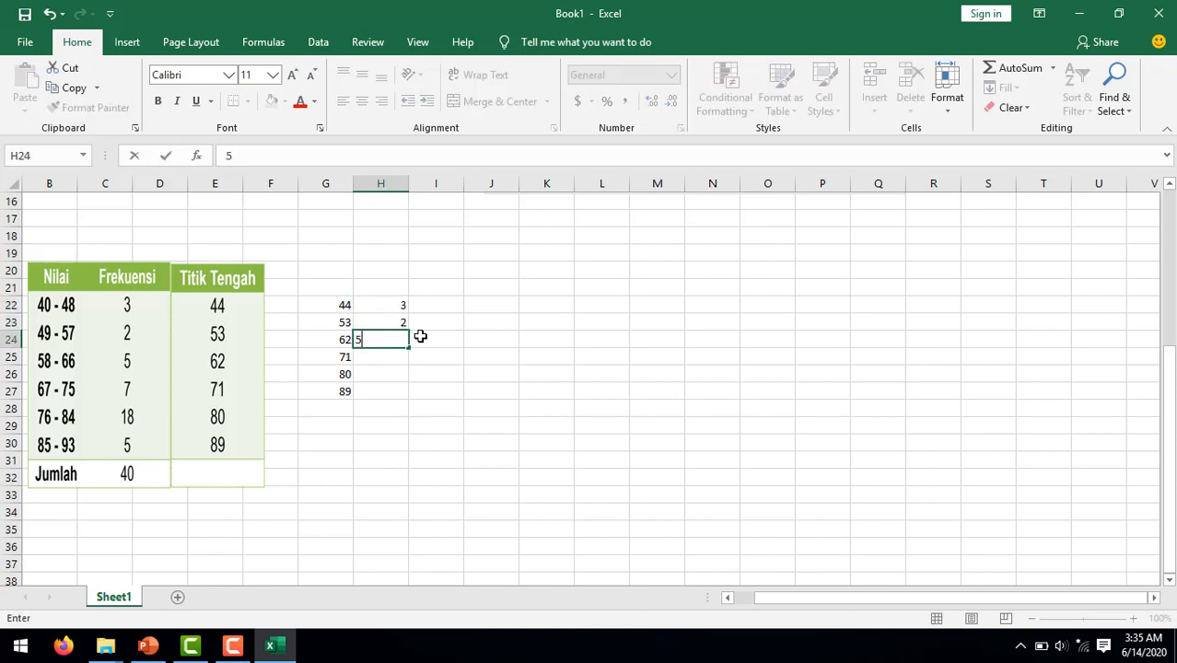
key("Return")
type("7")
key("Return")
type("1")
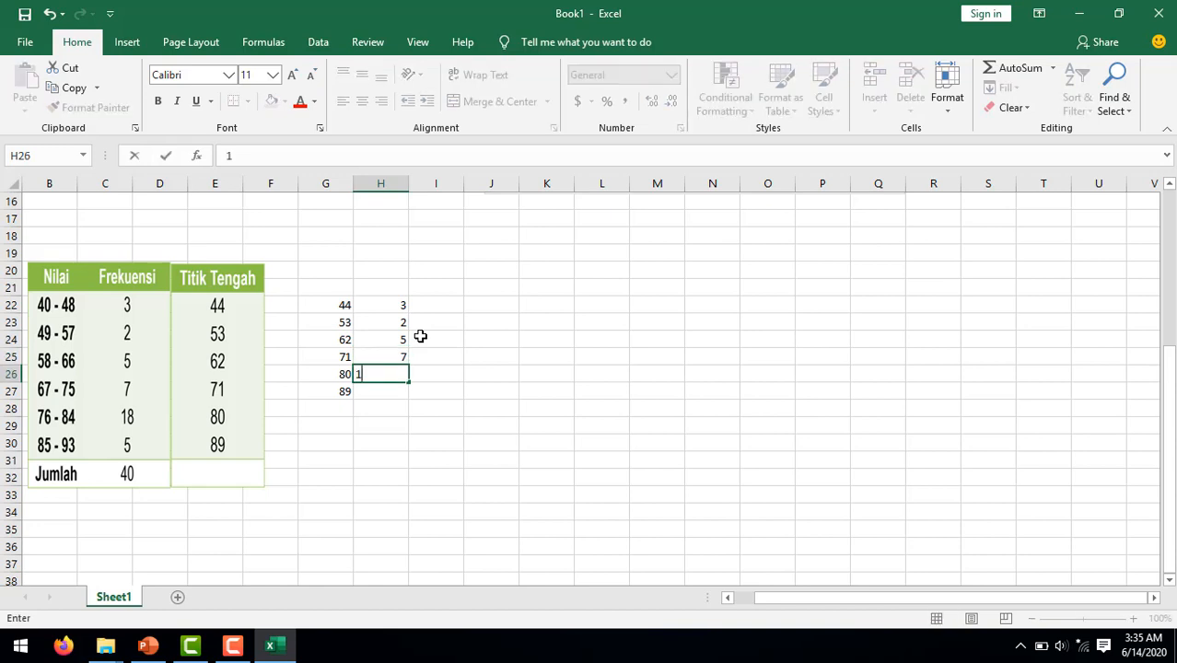
type("8")
key("Return")
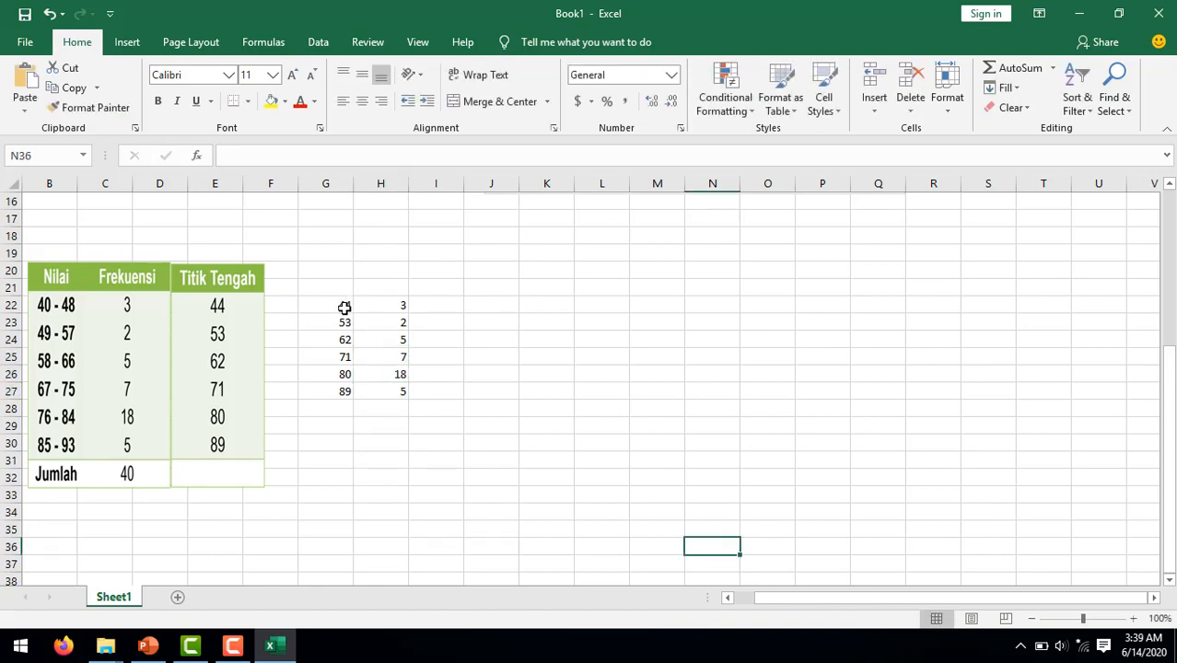
Insert a Scatter with Straight Lines and Markers chart from G22:H27 and move it clear of the data.
left_click_drag(343, 308, 403, 394)
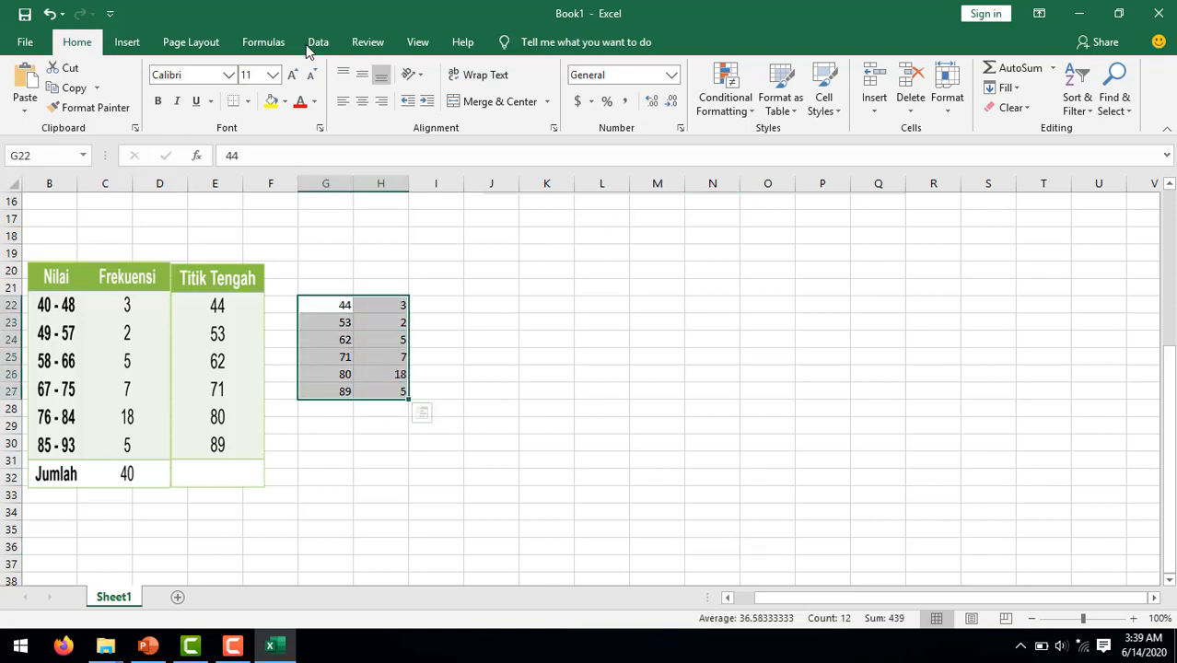
left_click(126, 43)
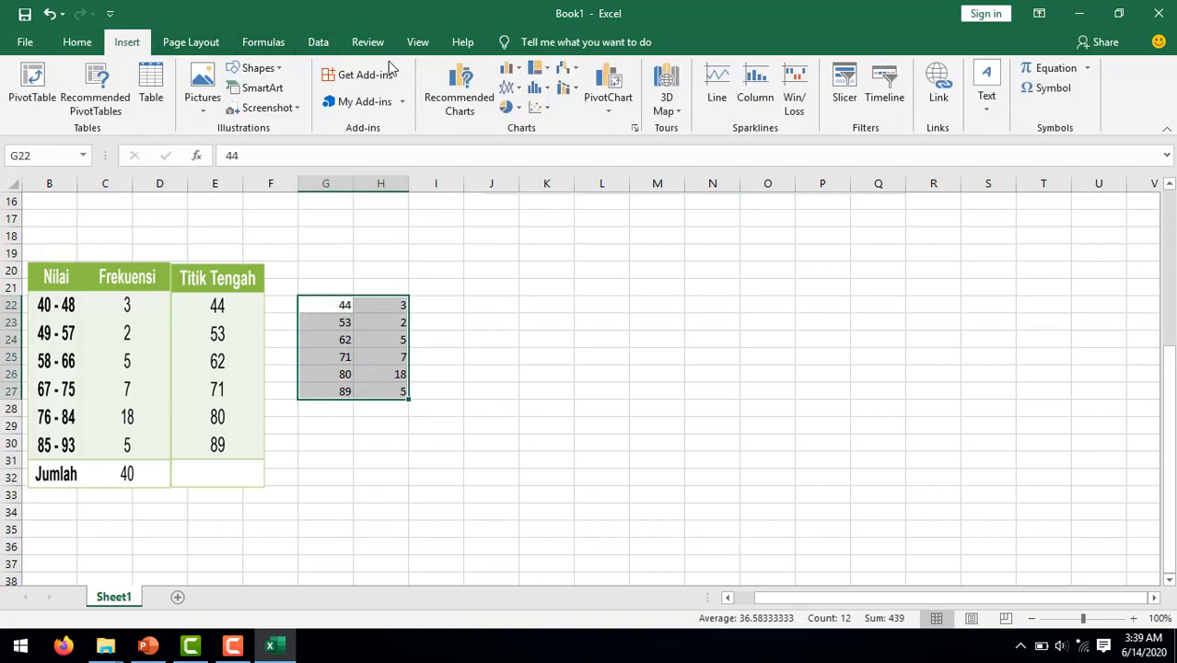
left_click(459, 97)
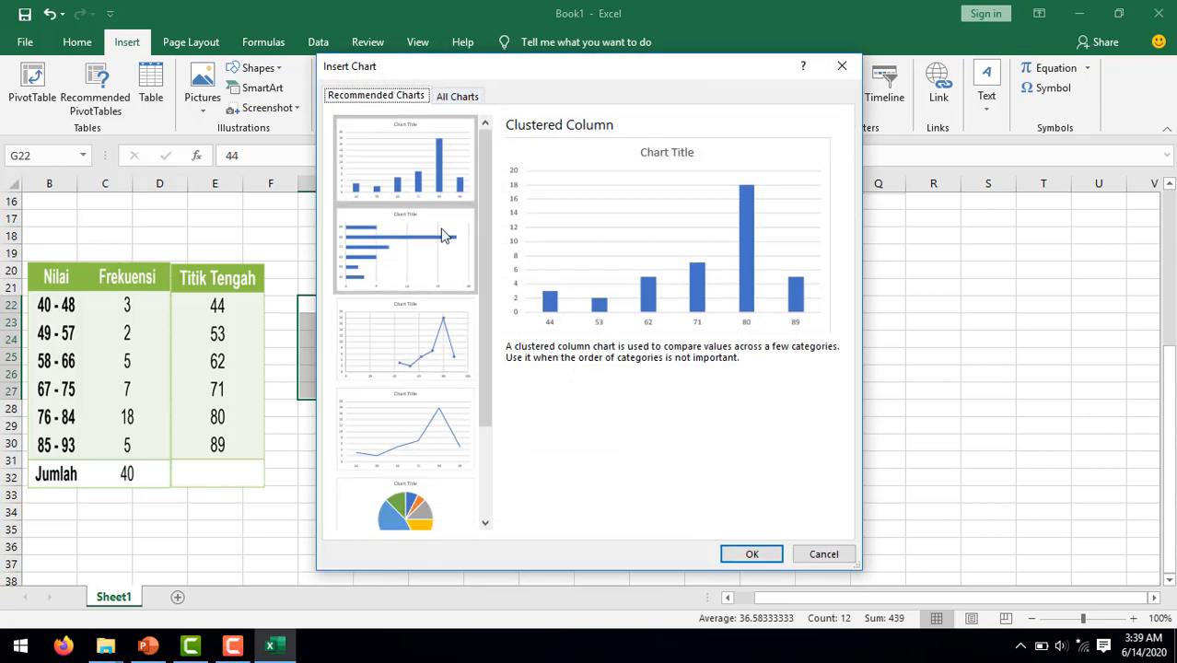
left_click(458, 96)
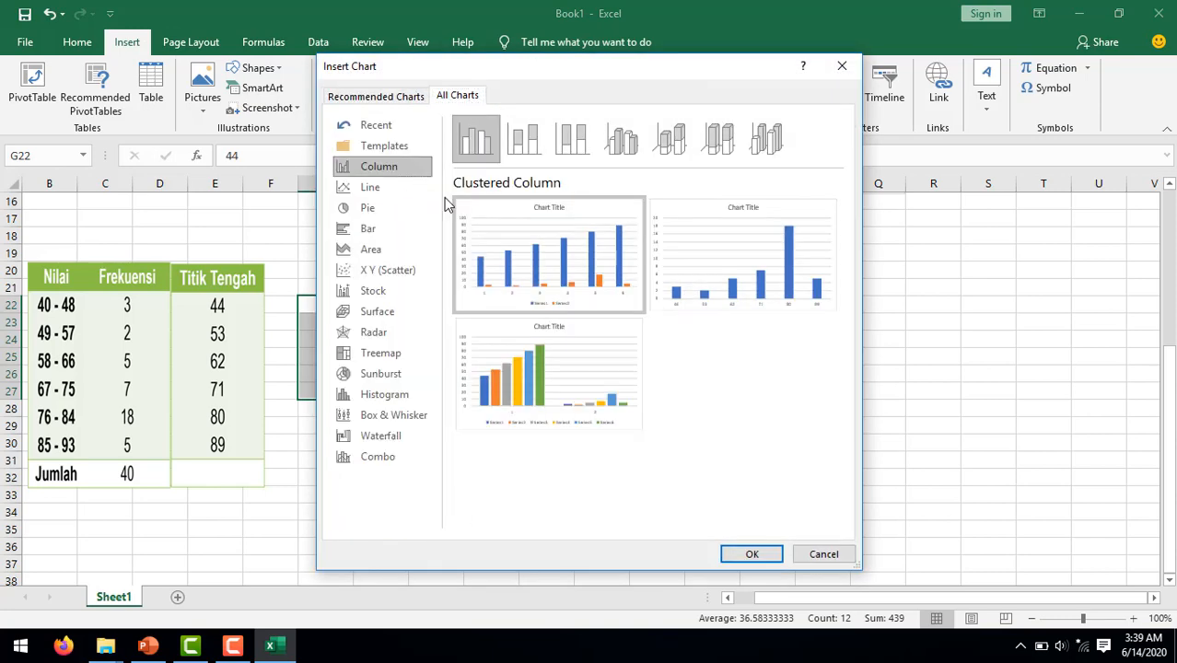
left_click(394, 276)
left_click(623, 154)
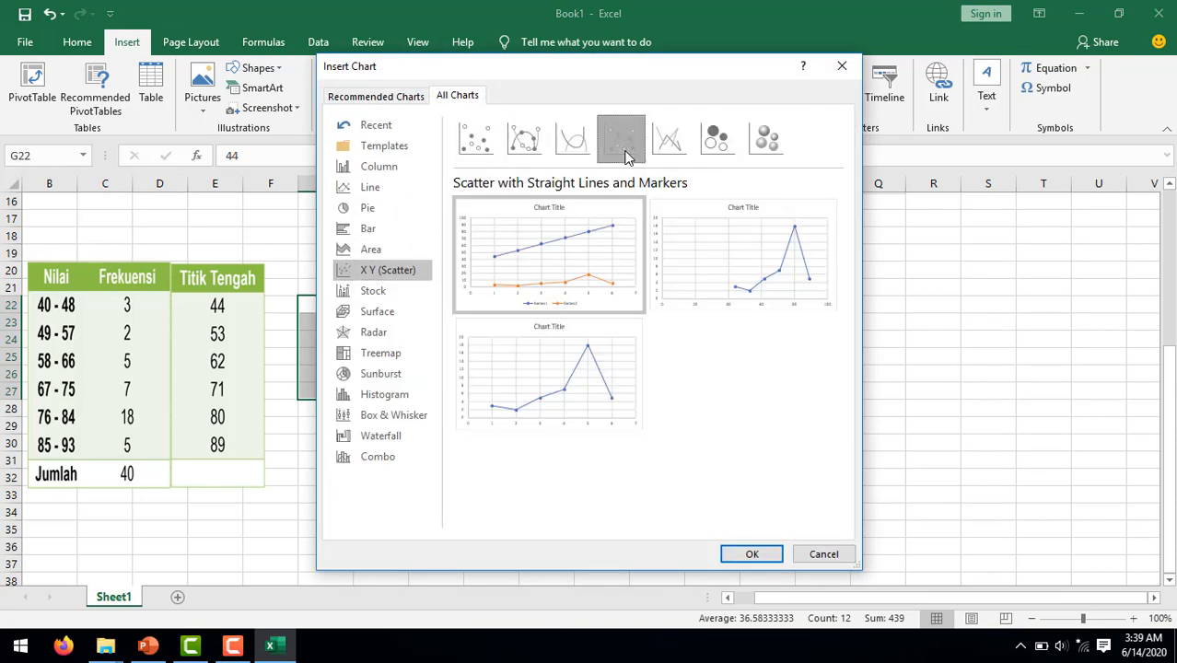
mouse_move(600, 358)
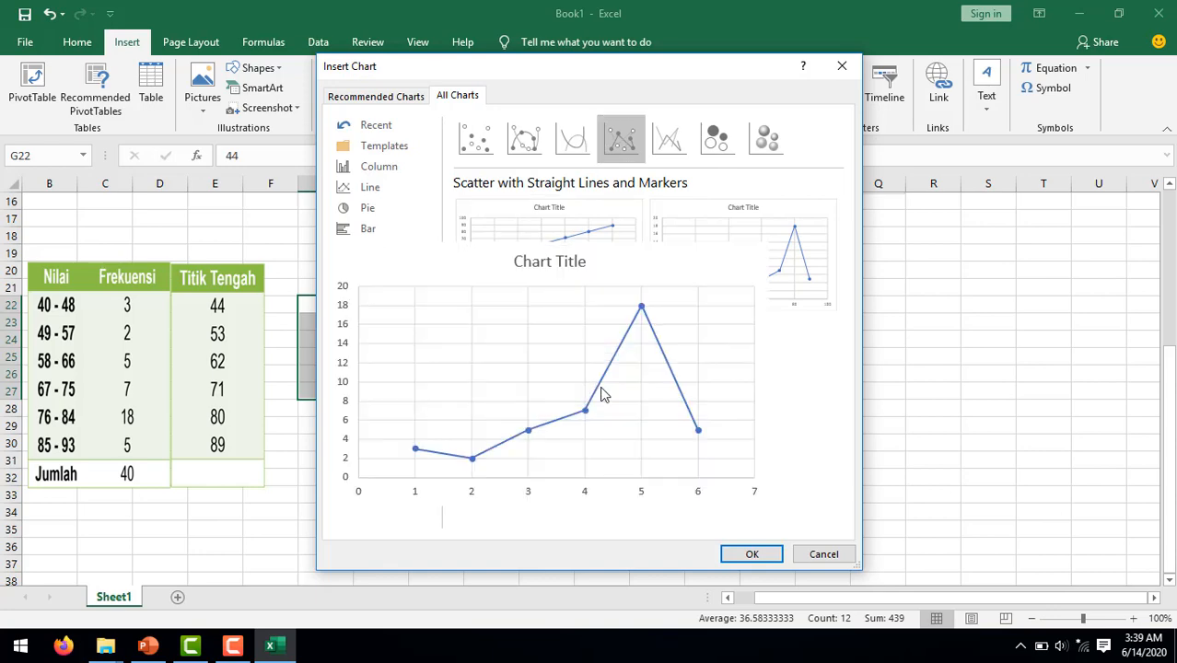
left_click(751, 554)
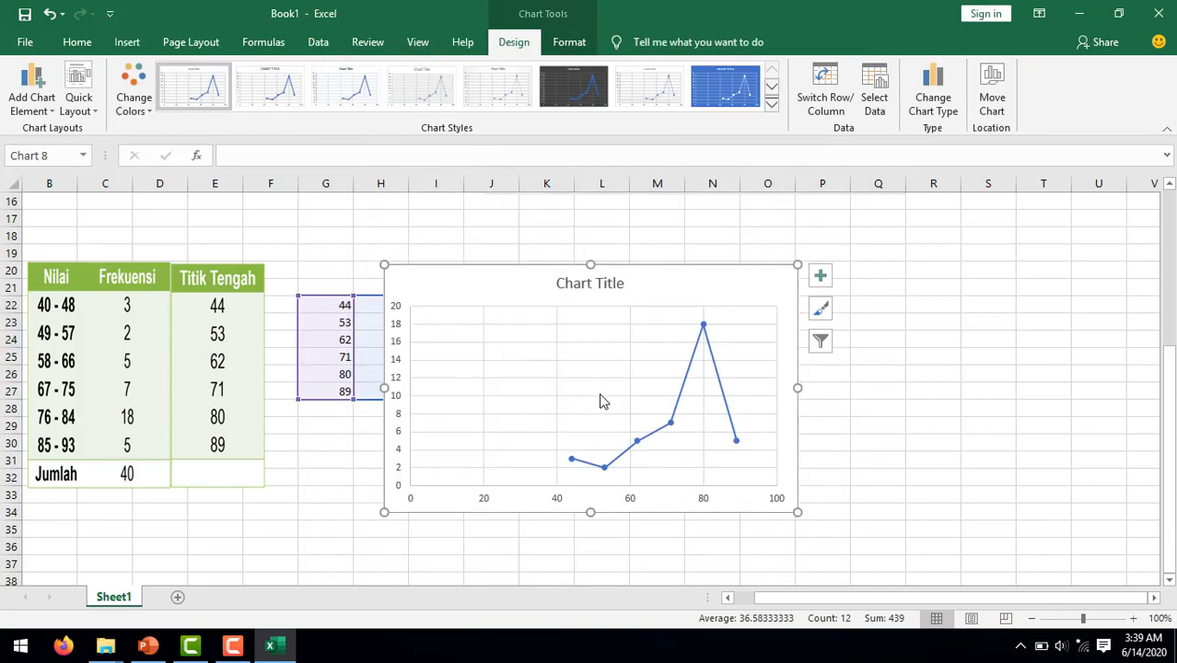
left_click_drag(695, 274, 744, 259)
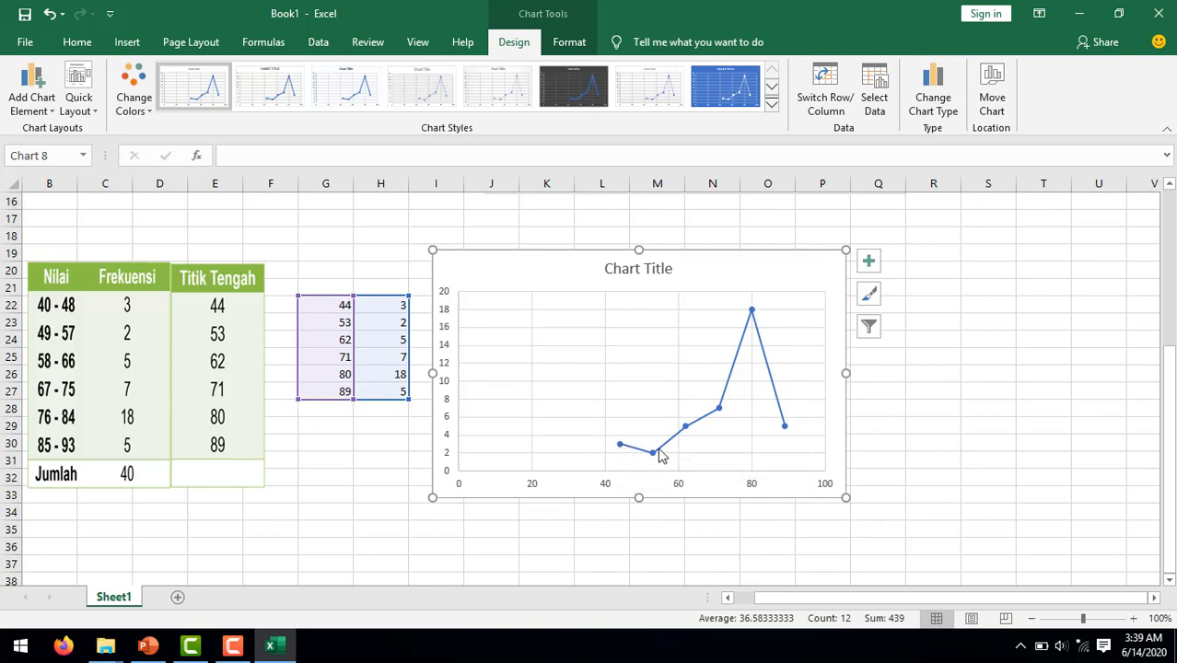
Set the scatter chart's horizontal axis to minimum 35, maximum 89 and major unit 9, and deselect the chart.
left_click(679, 493)
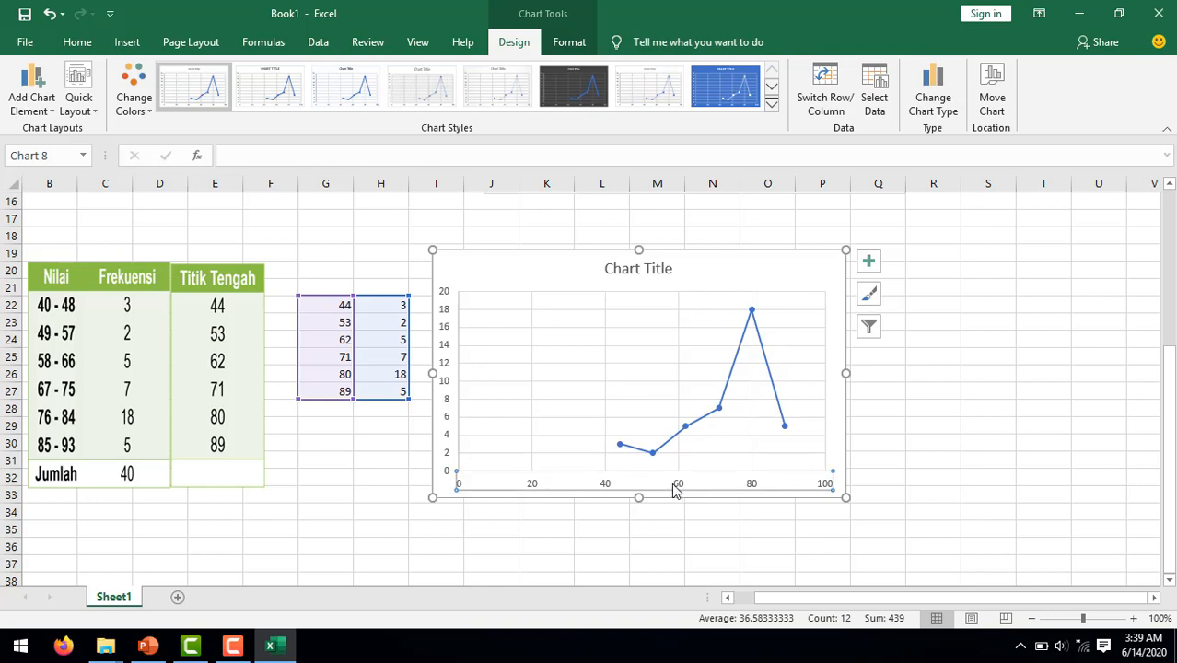
right_click(673, 491)
left_click(708, 475)
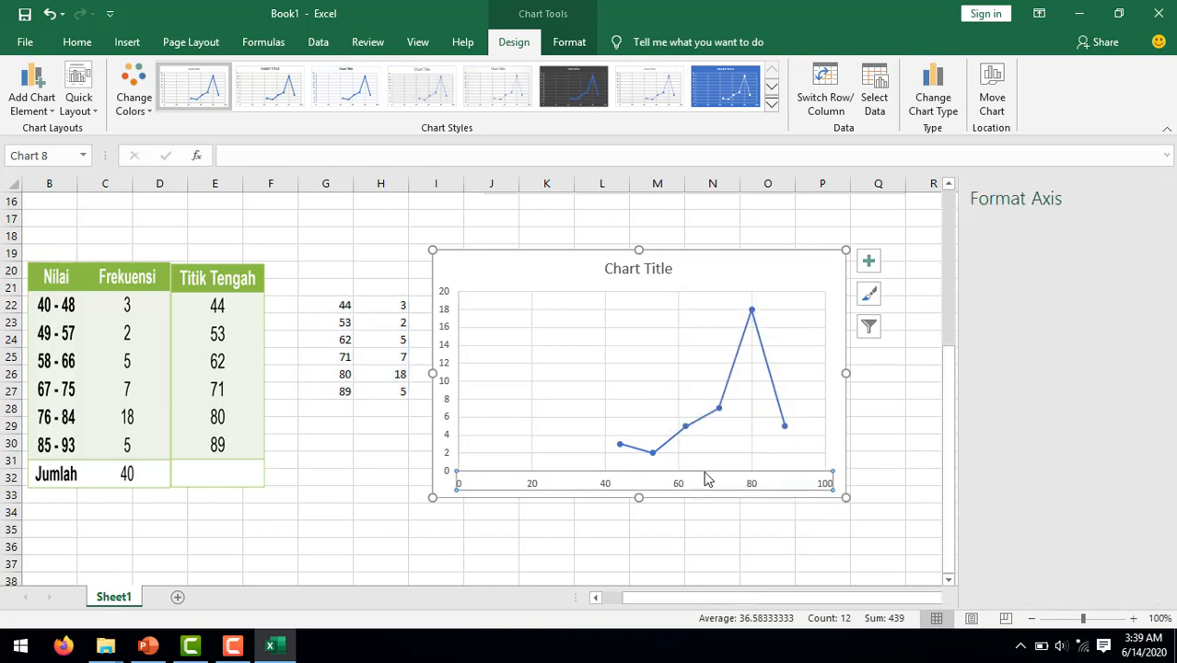
left_click_drag(1085, 333, 1031, 341)
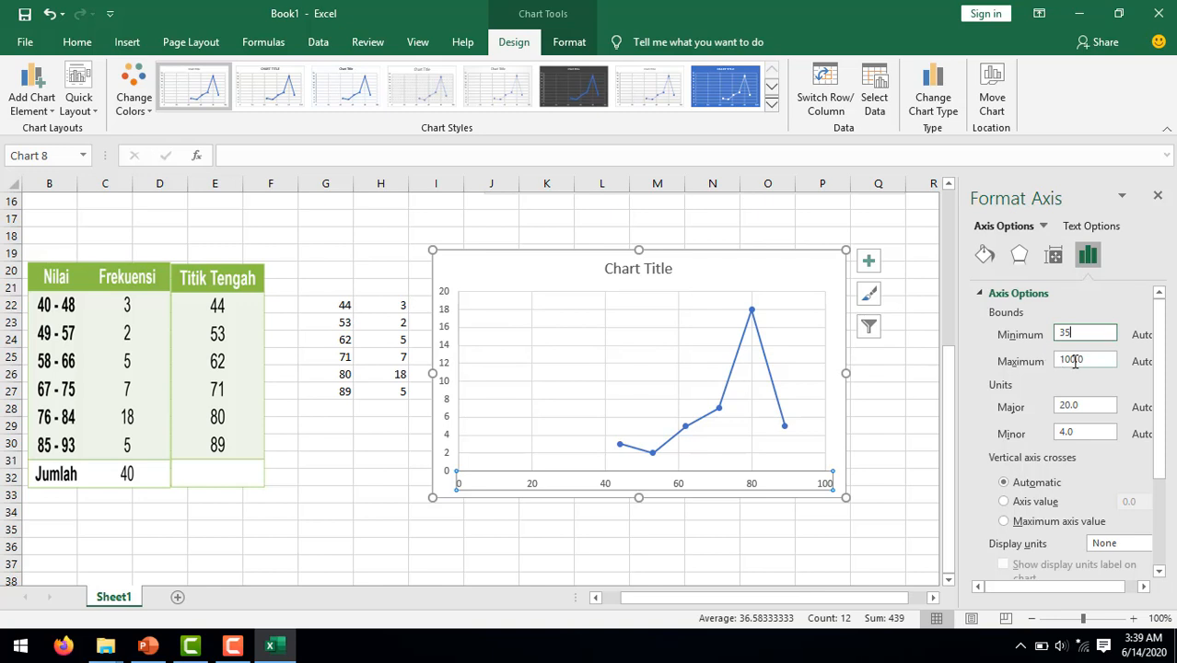
left_click_drag(1088, 360, 1030, 360)
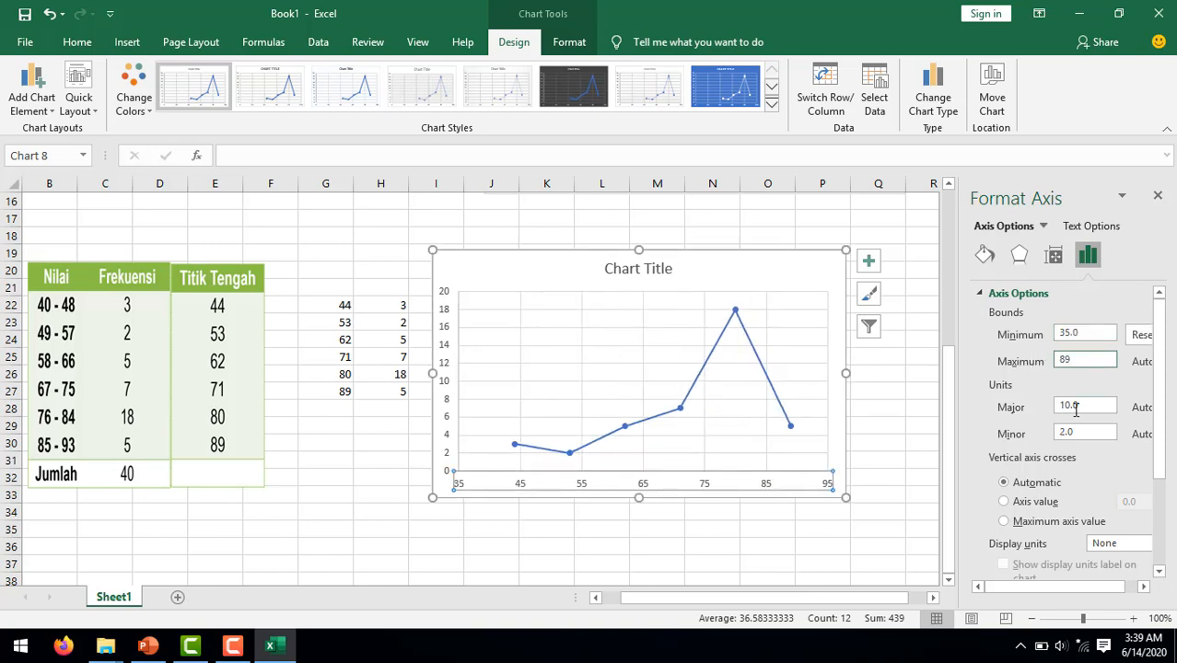
left_click_drag(1080, 406, 1052, 409)
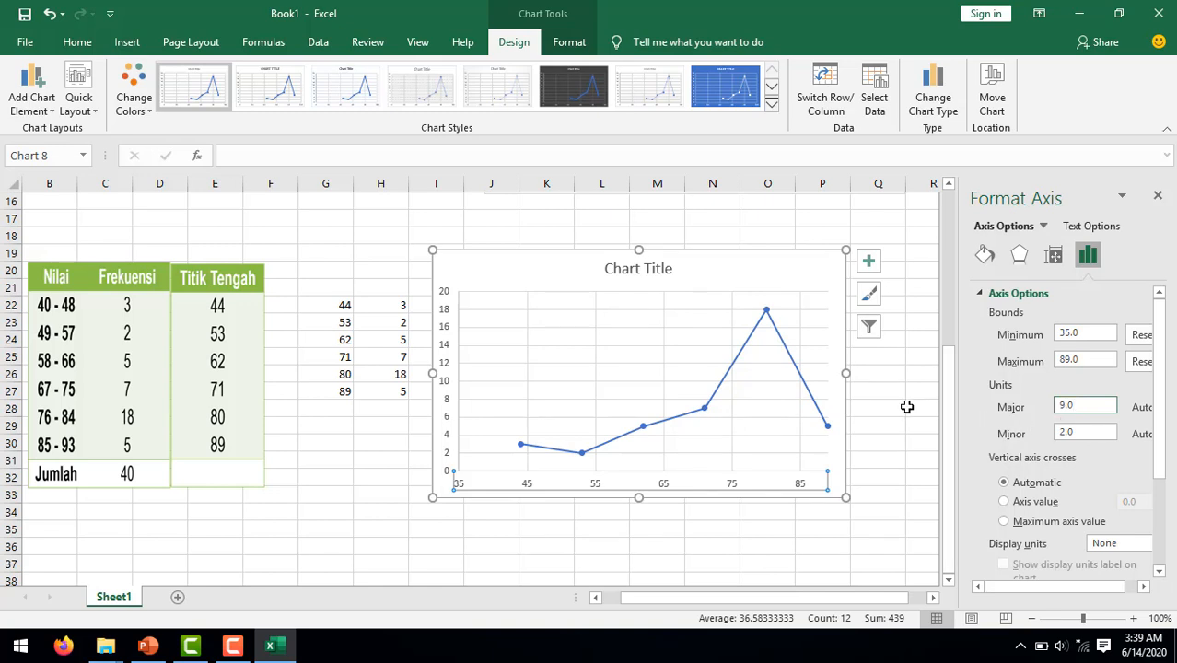
left_click(907, 406)
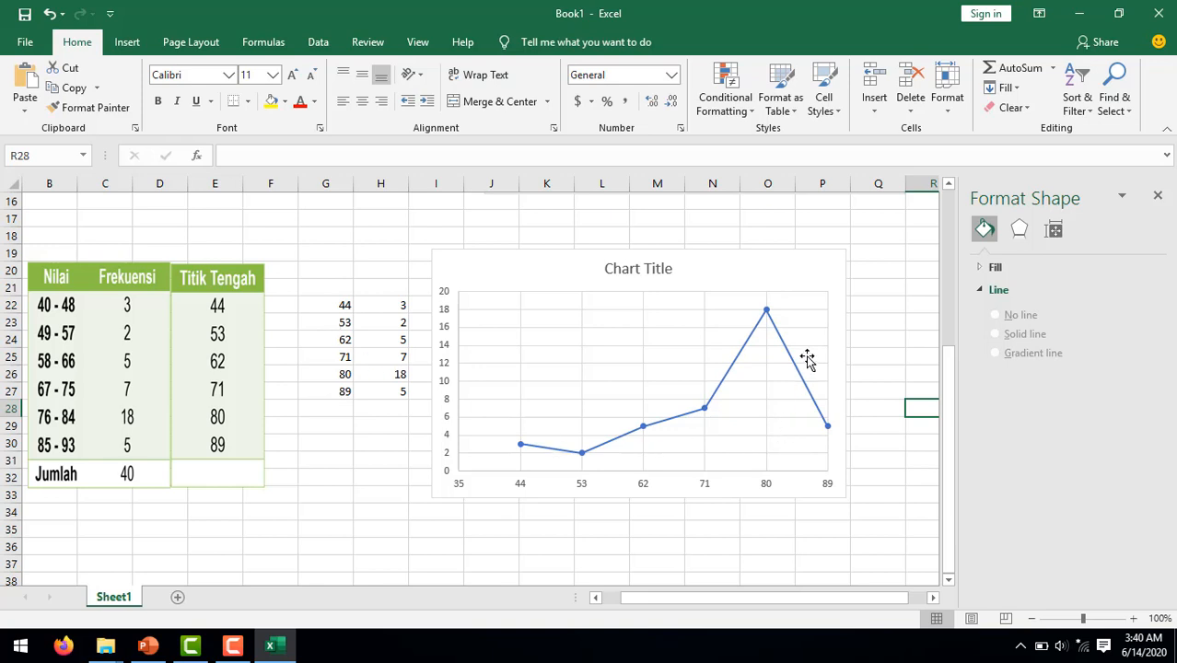
Add data labels to the points of the scatter chart.
left_click(840, 277)
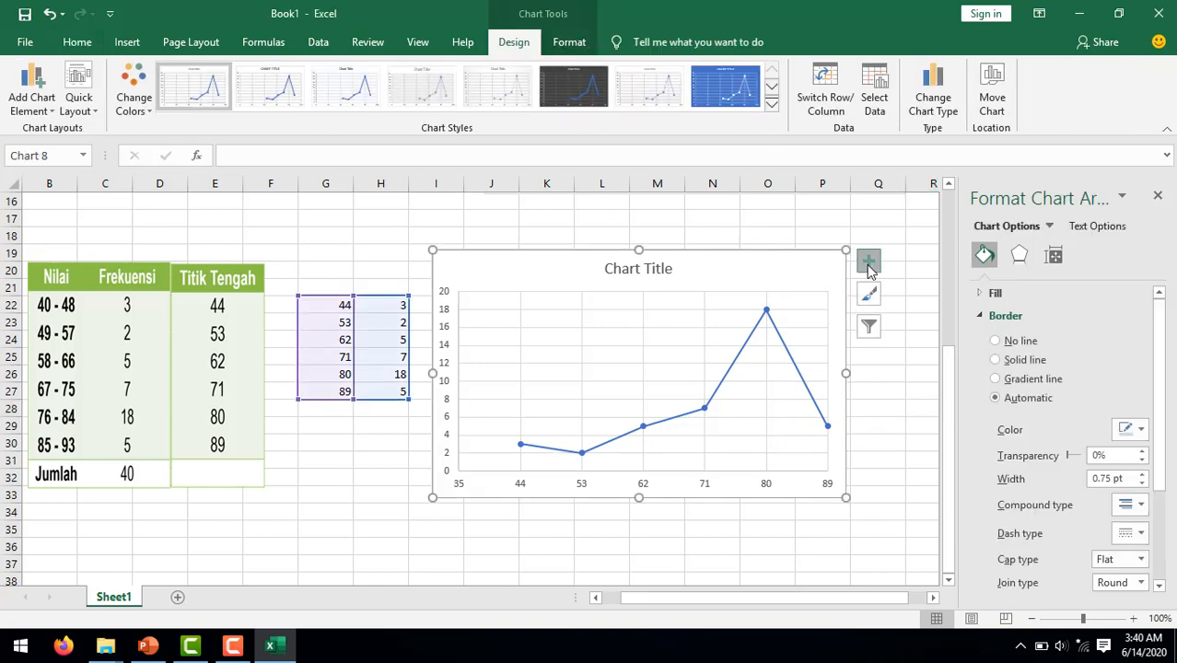
left_click(869, 263)
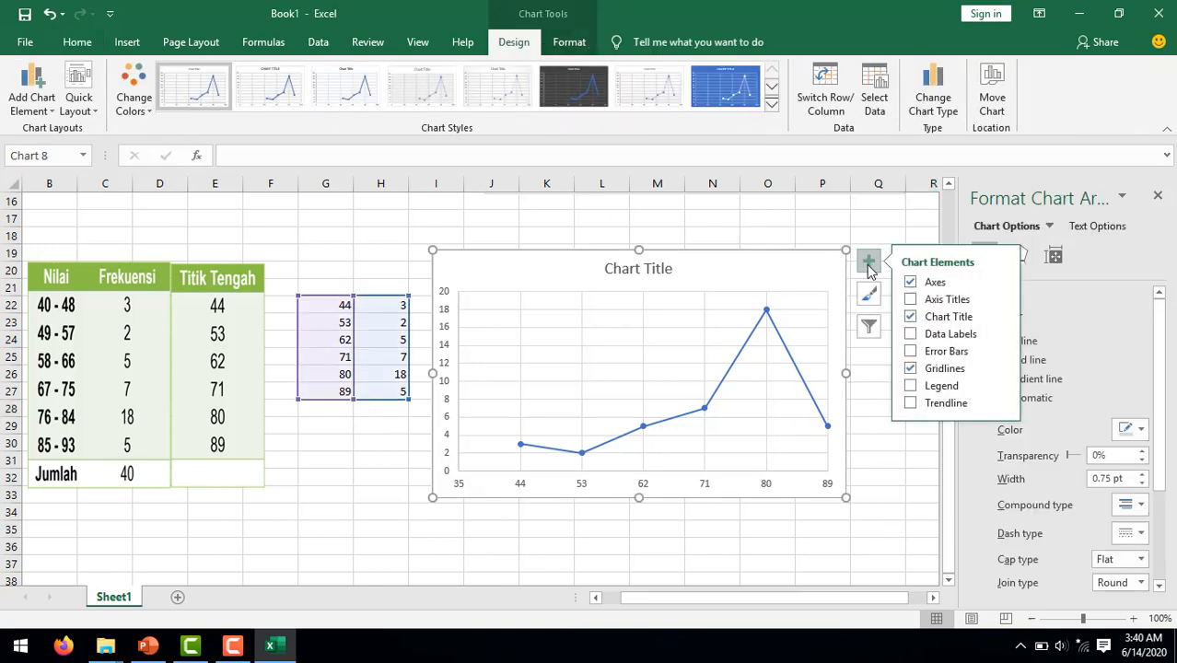
left_click(934, 337)
left_click(880, 446)
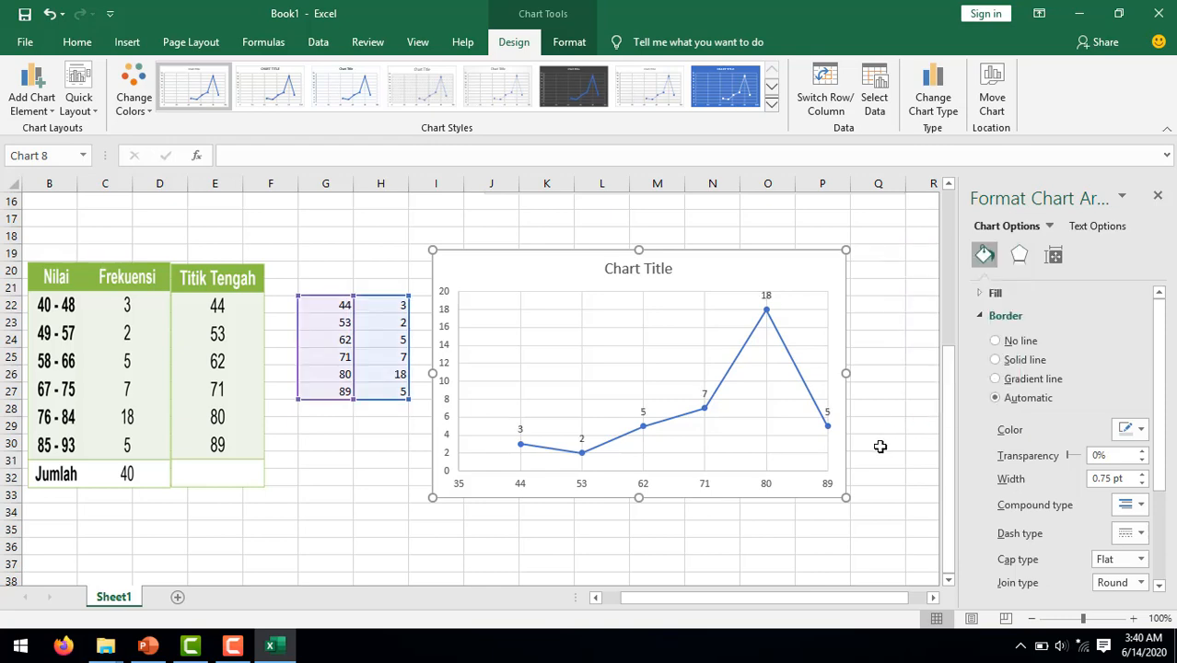
Add a legend to the scatter chart and place it at the bottom.
left_click(808, 361)
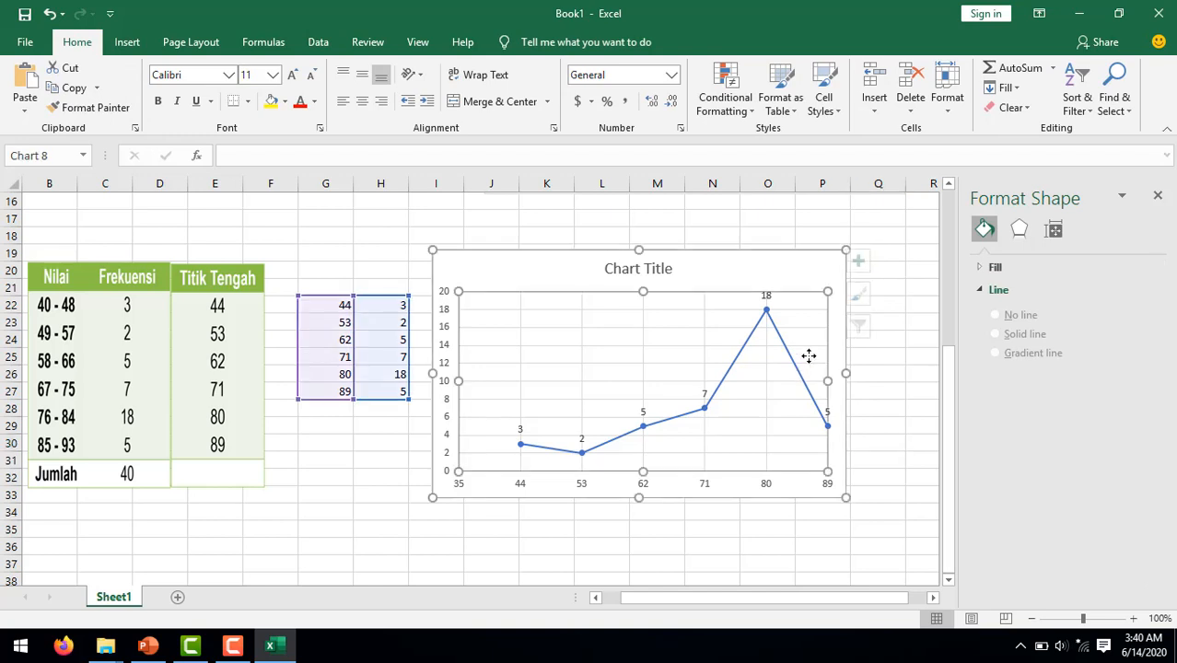
left_click(862, 264)
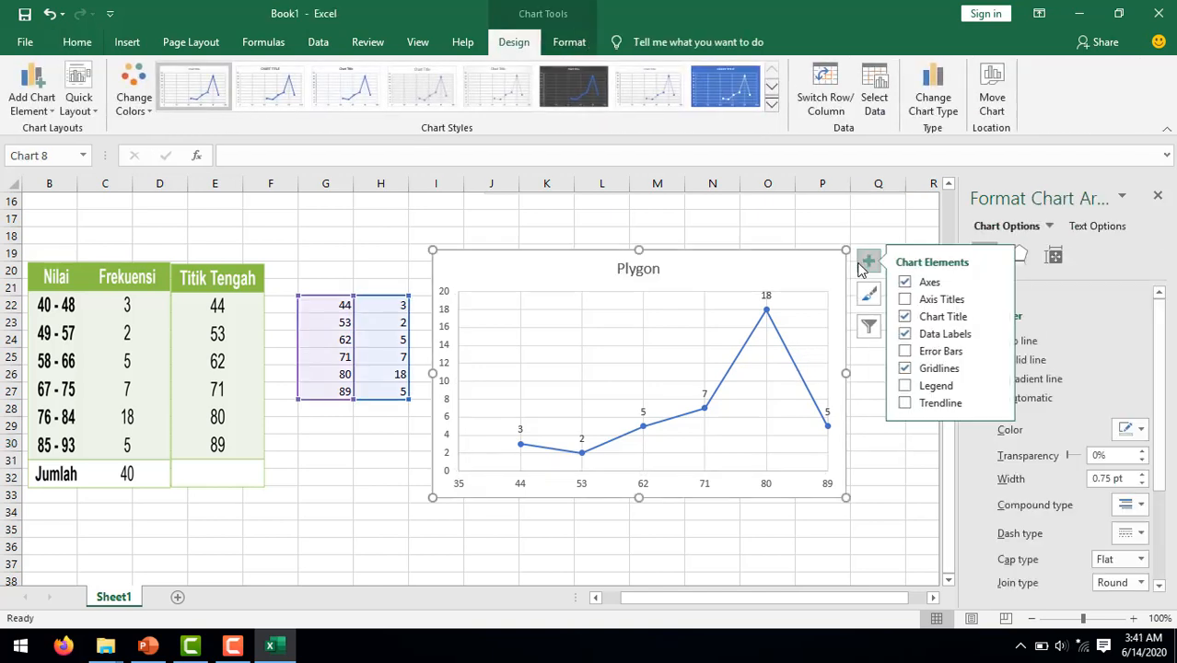
left_click(936, 386)
left_click(1001, 386)
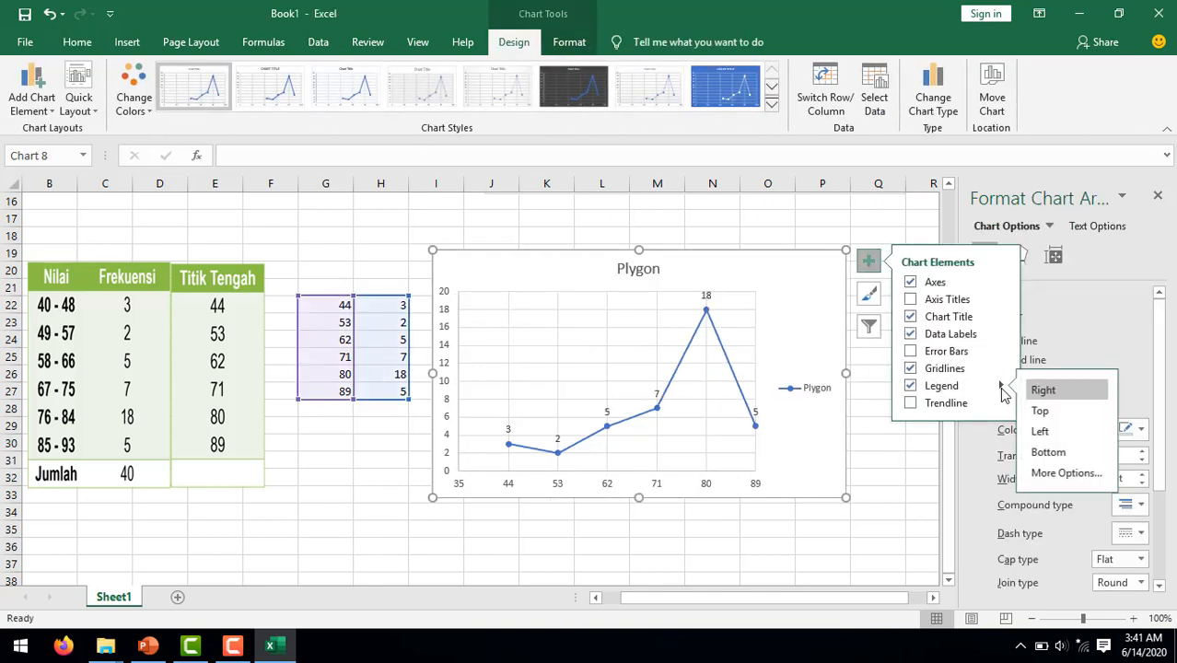
left_click(1050, 452)
Correct the scatter chart's series name to Polygon in its data source and apply the change.
left_click(615, 482)
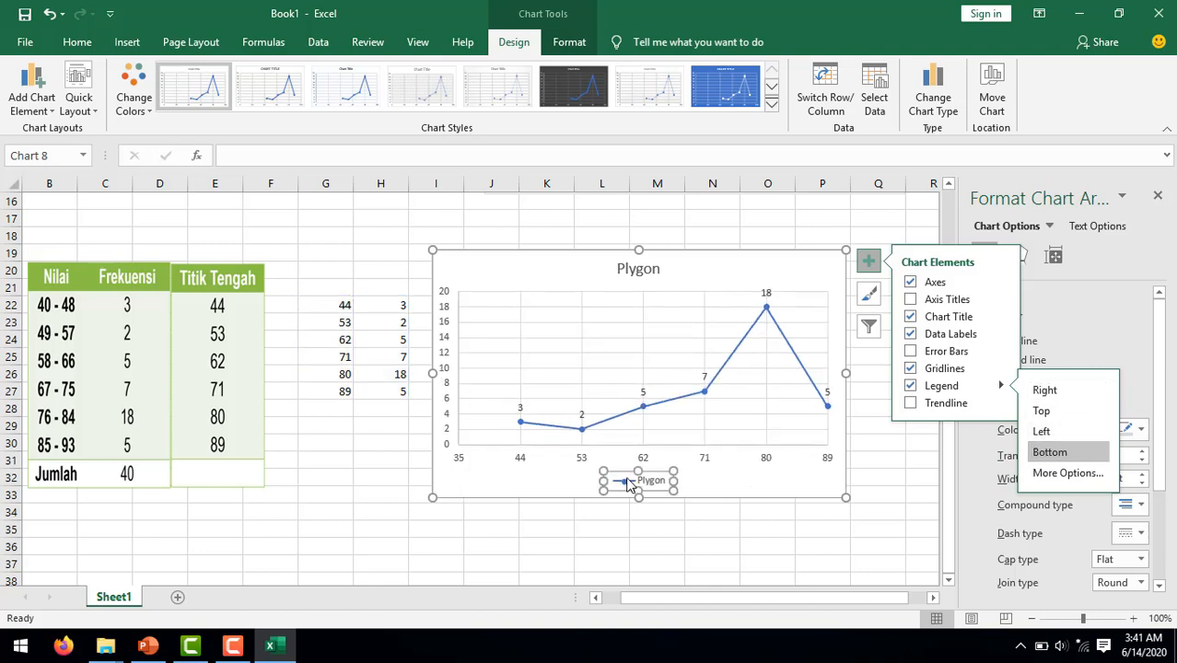
right_click(640, 480)
left_click(686, 470)
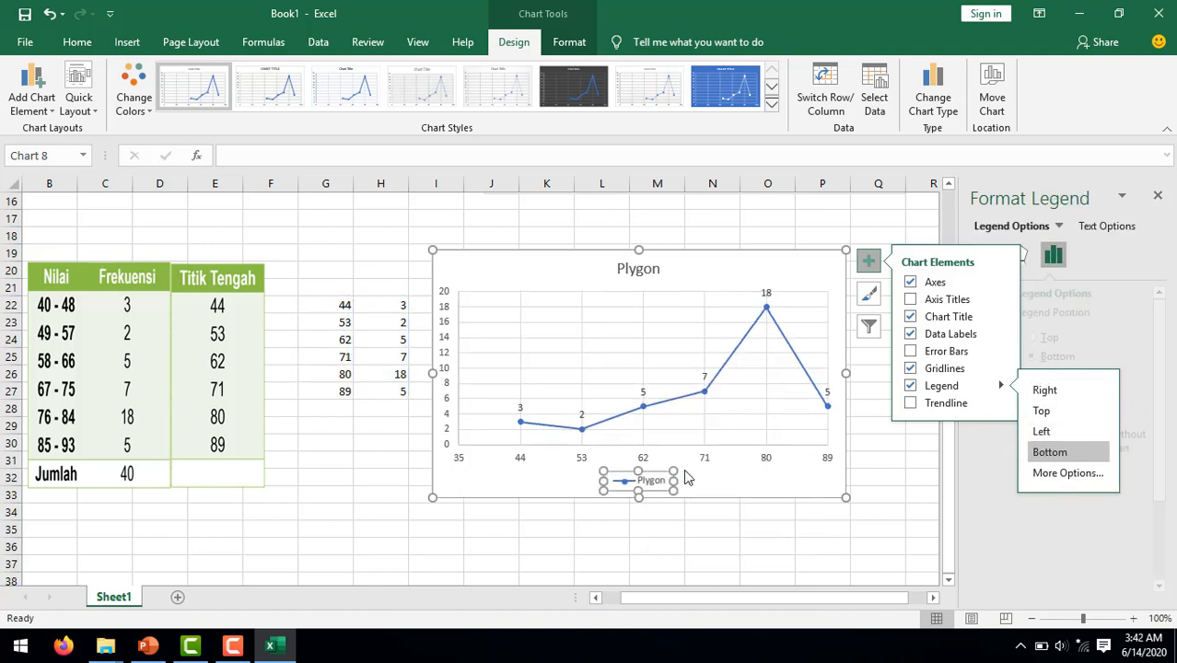
right_click(656, 485)
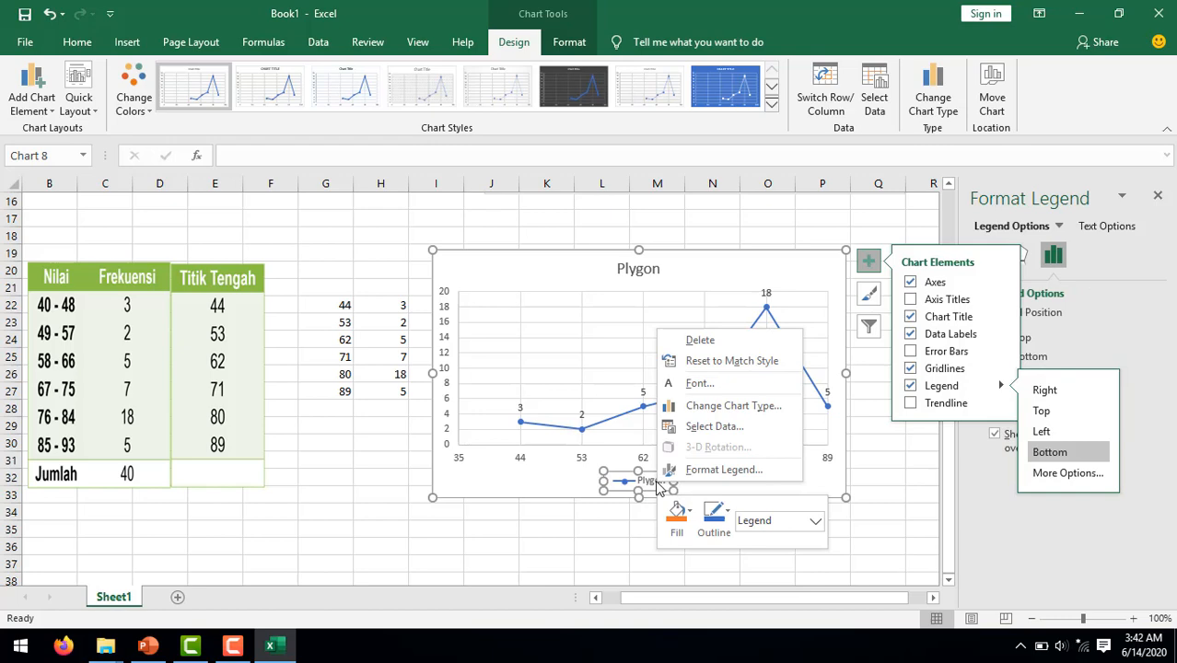
left_click(702, 427)
left_click(436, 310)
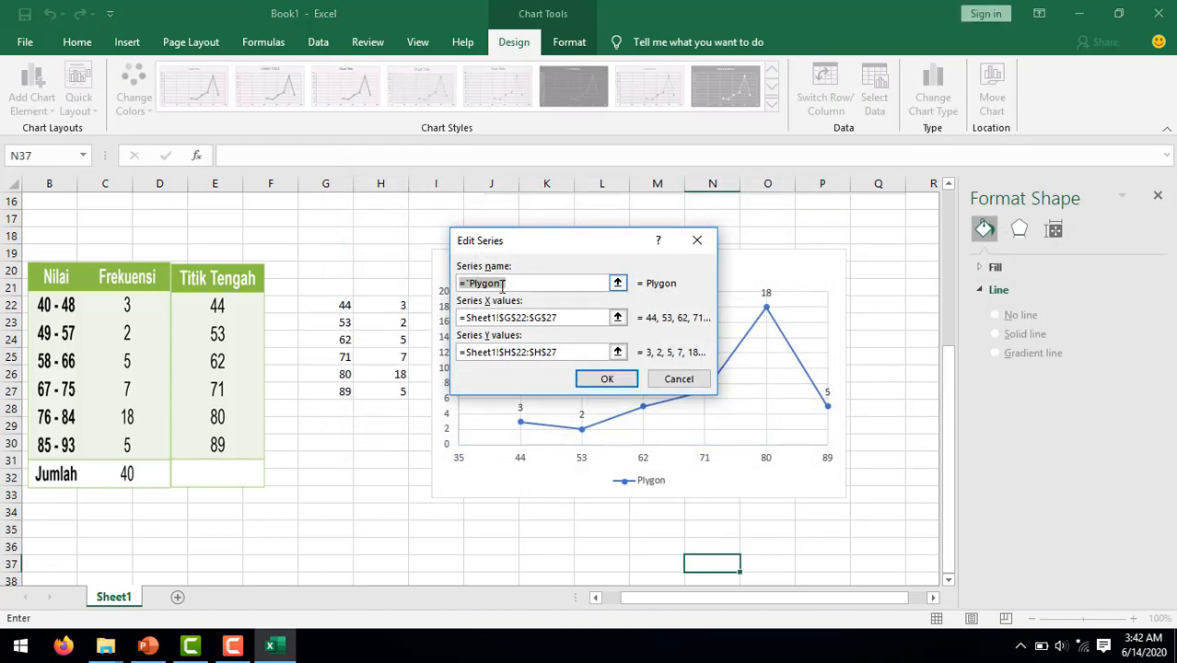
left_click_drag(508, 283, 445, 279)
type("P")
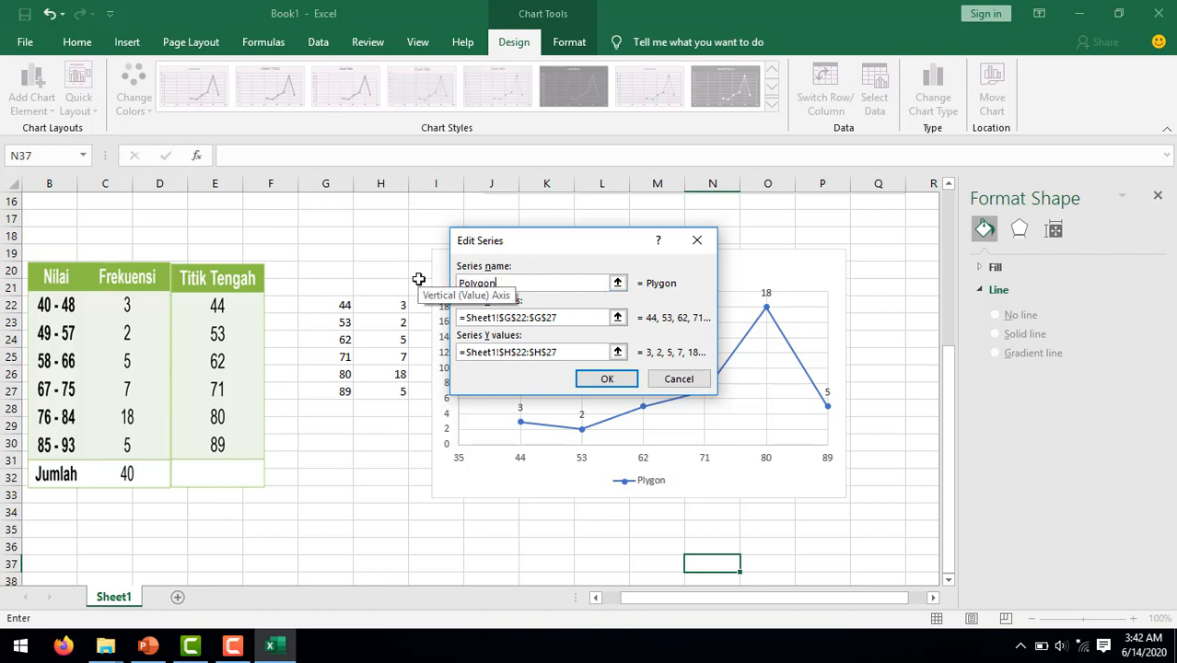
type("olygon")
left_click(598, 377)
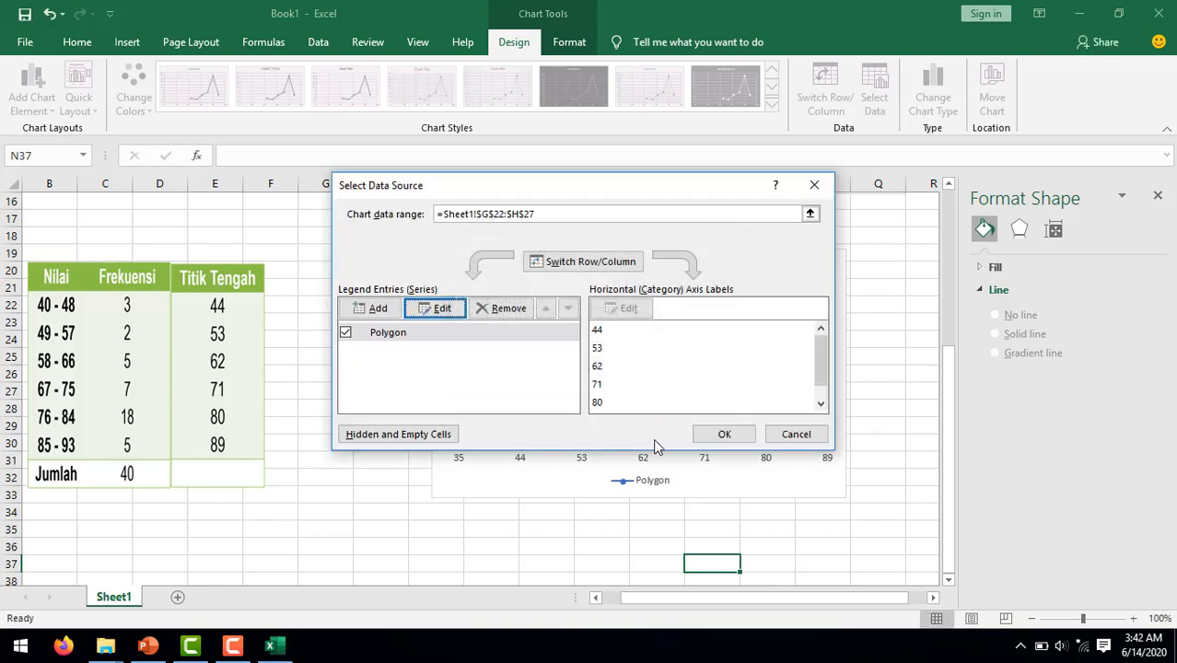
left_click(723, 434)
Change the scatter chart's title to "Nilai Matematika" and deselect the chart.
left_click(653, 269)
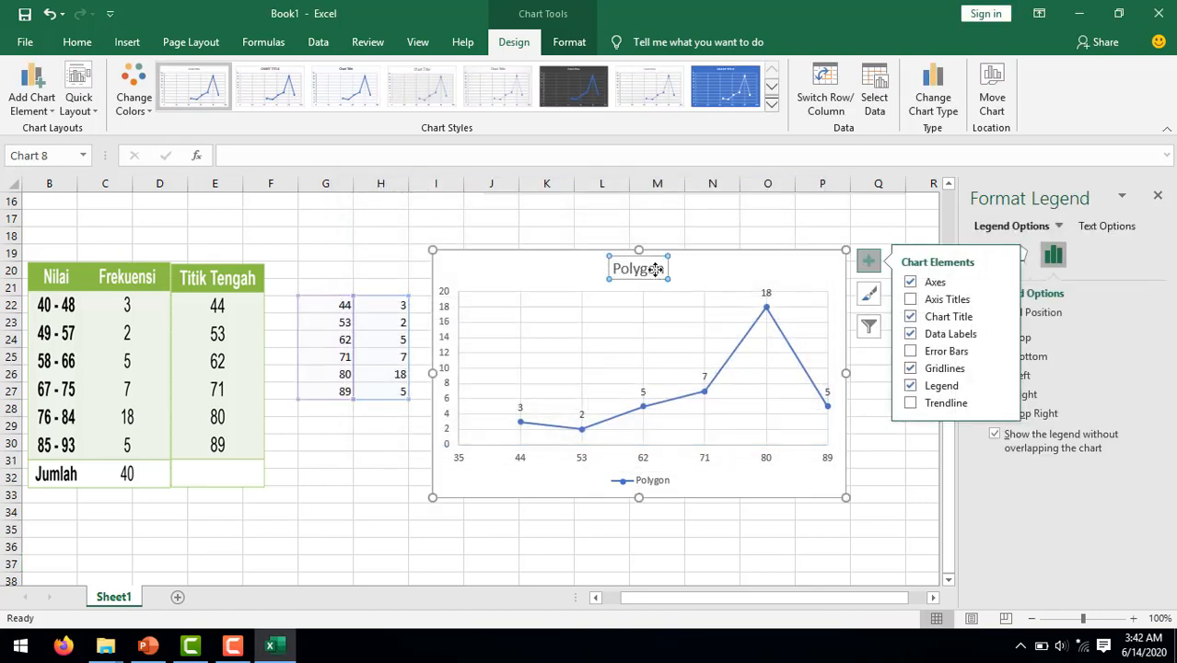
left_click_drag(656, 269, 593, 268)
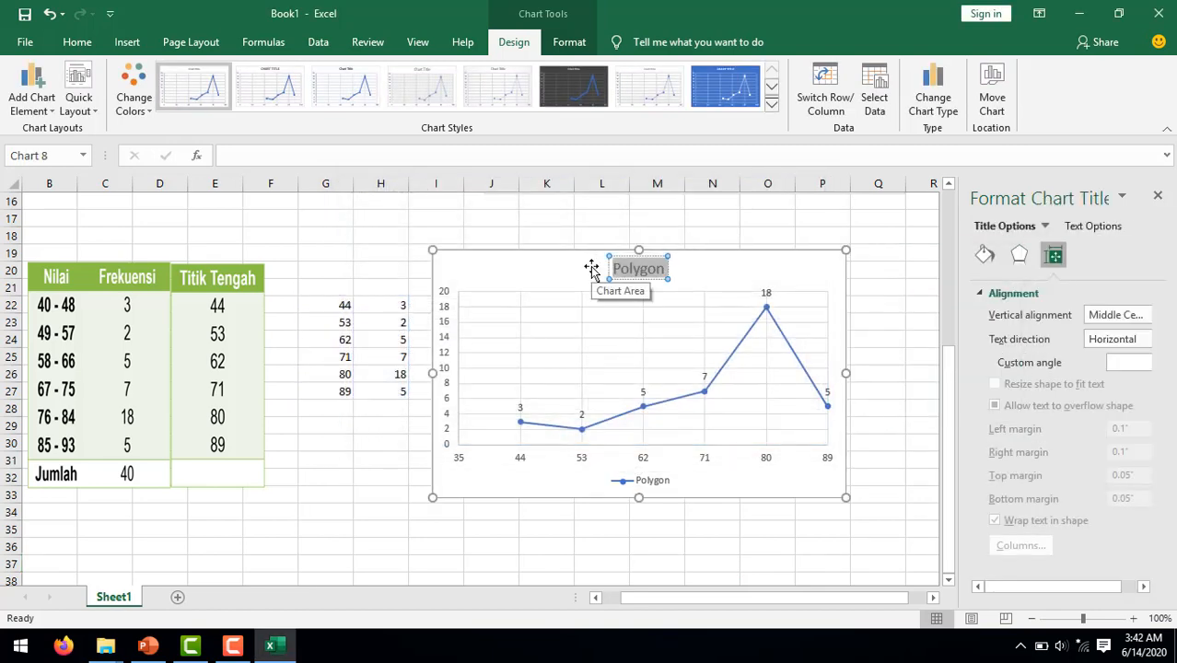
type("Nilai Matem")
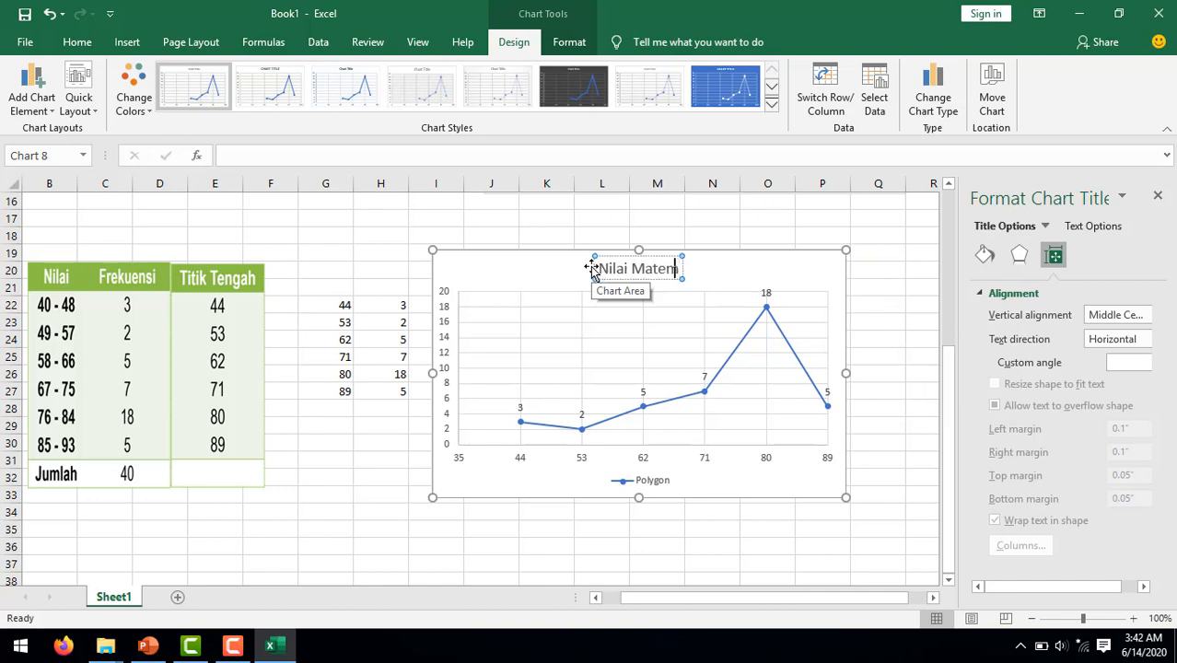
type("atika")
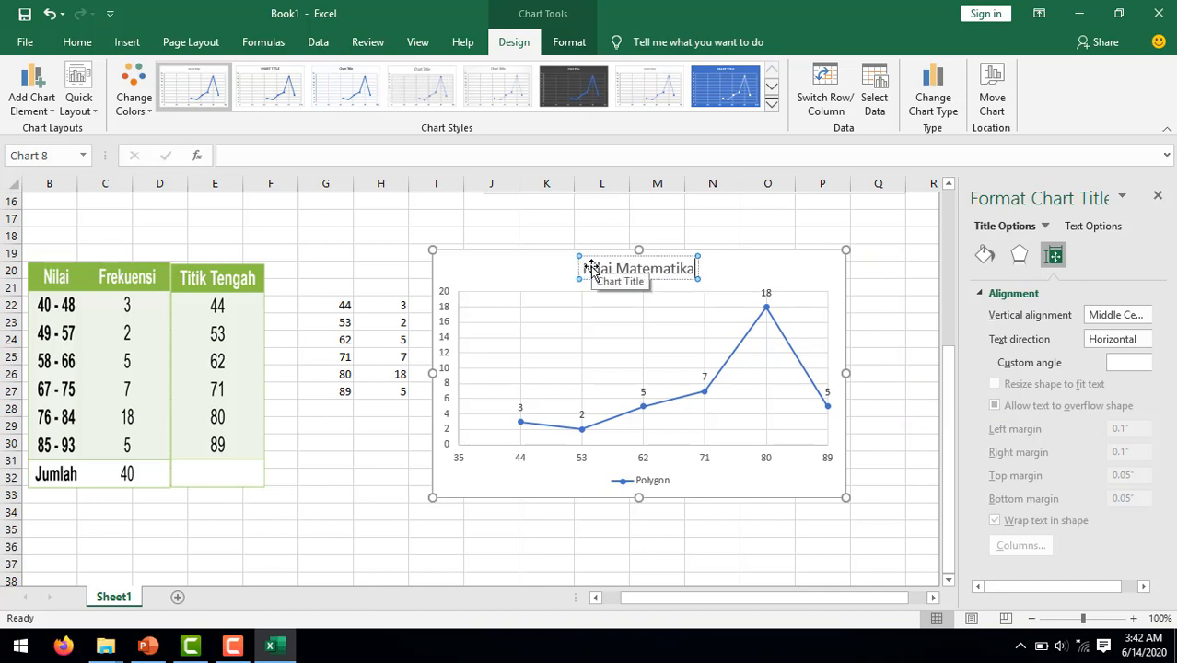
left_click(380, 425)
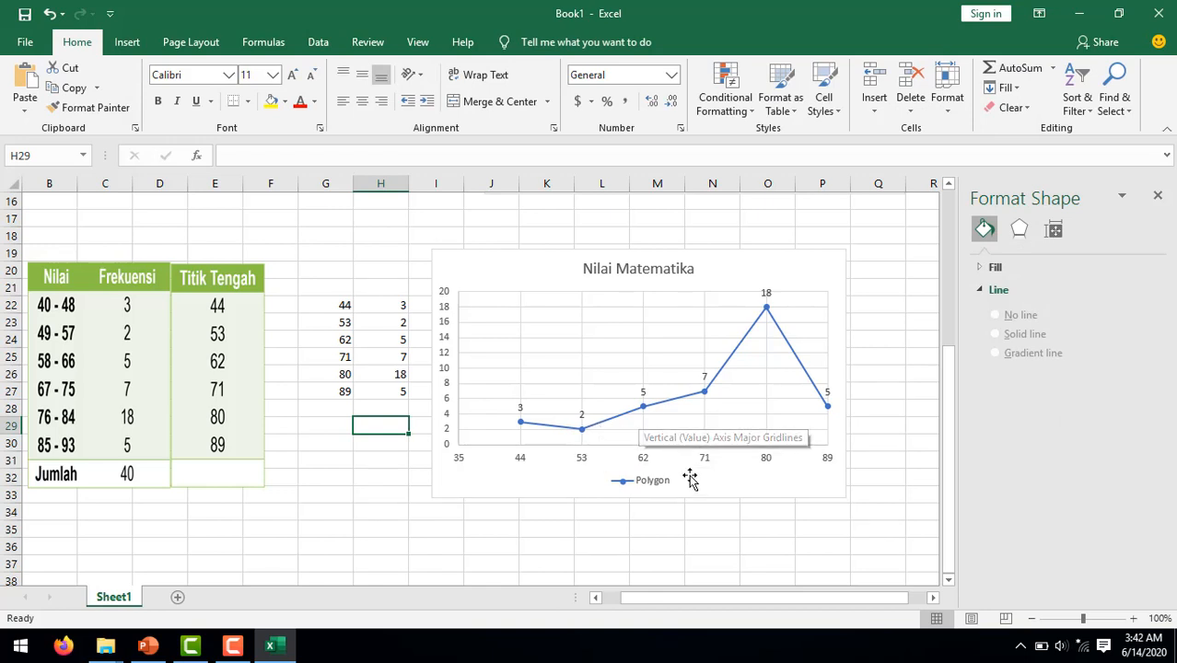
Format the Polygon series line as a solid red line.
left_click(728, 368)
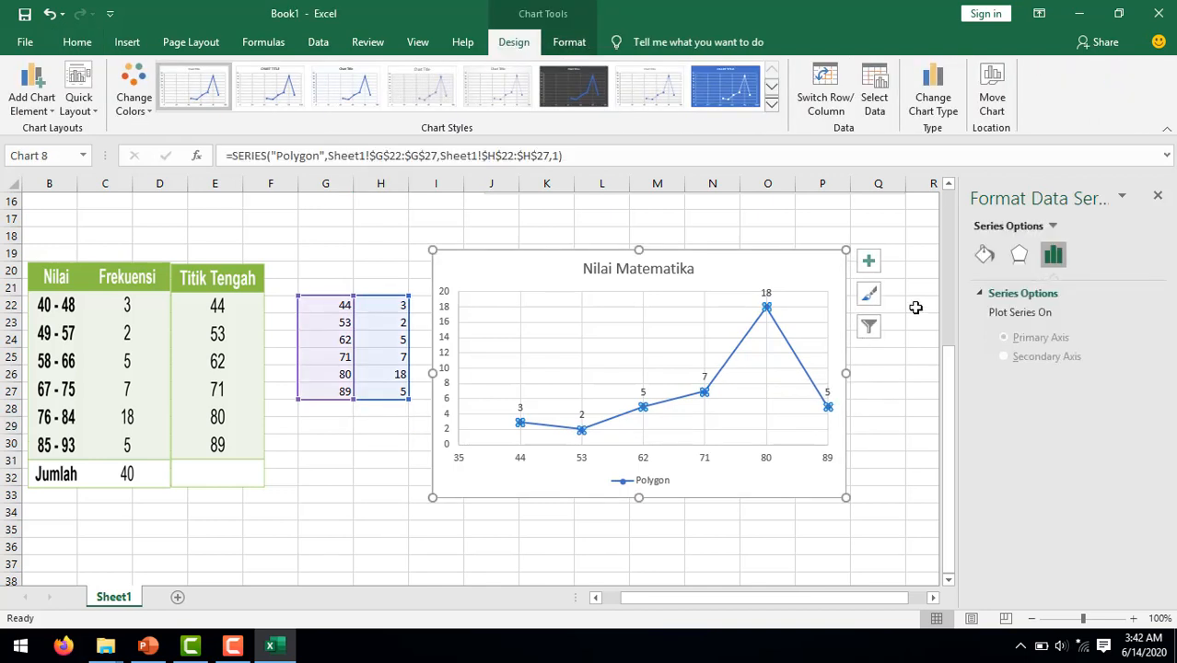
left_click(983, 255)
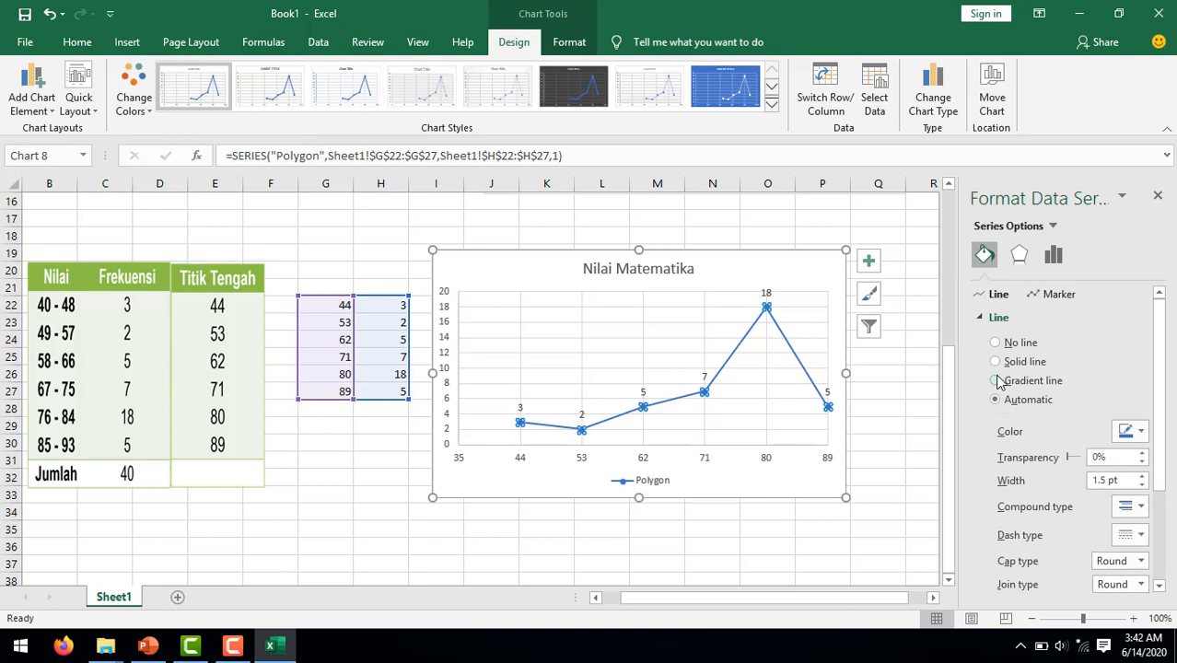
left_click(996, 361)
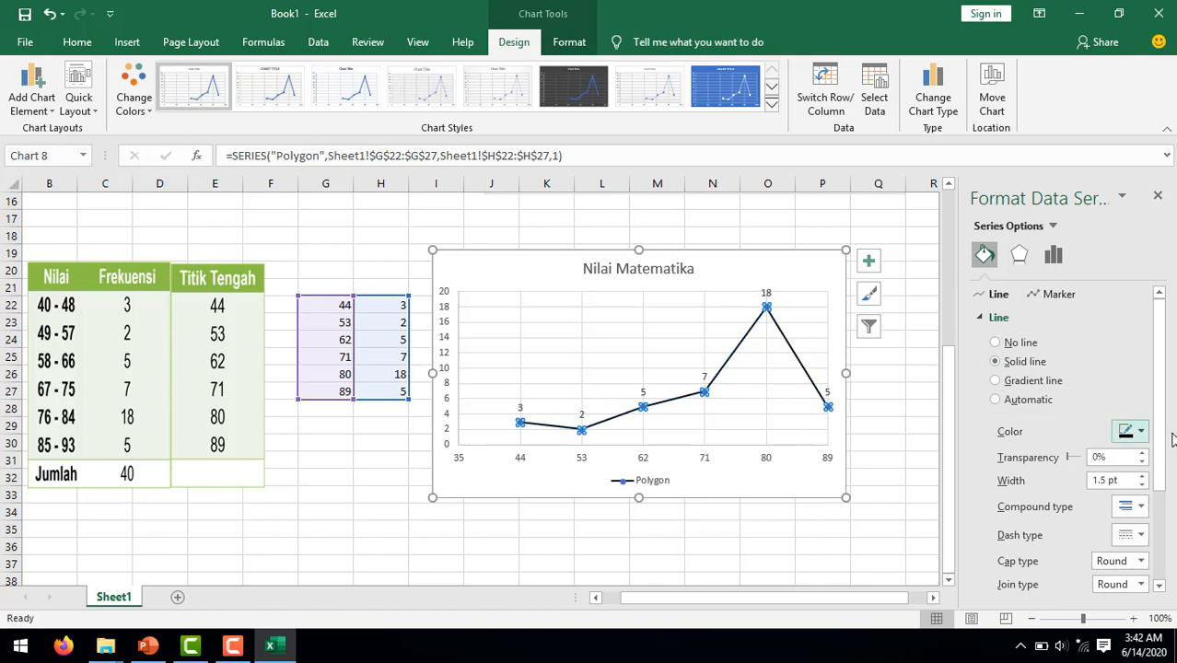
left_click(1144, 433)
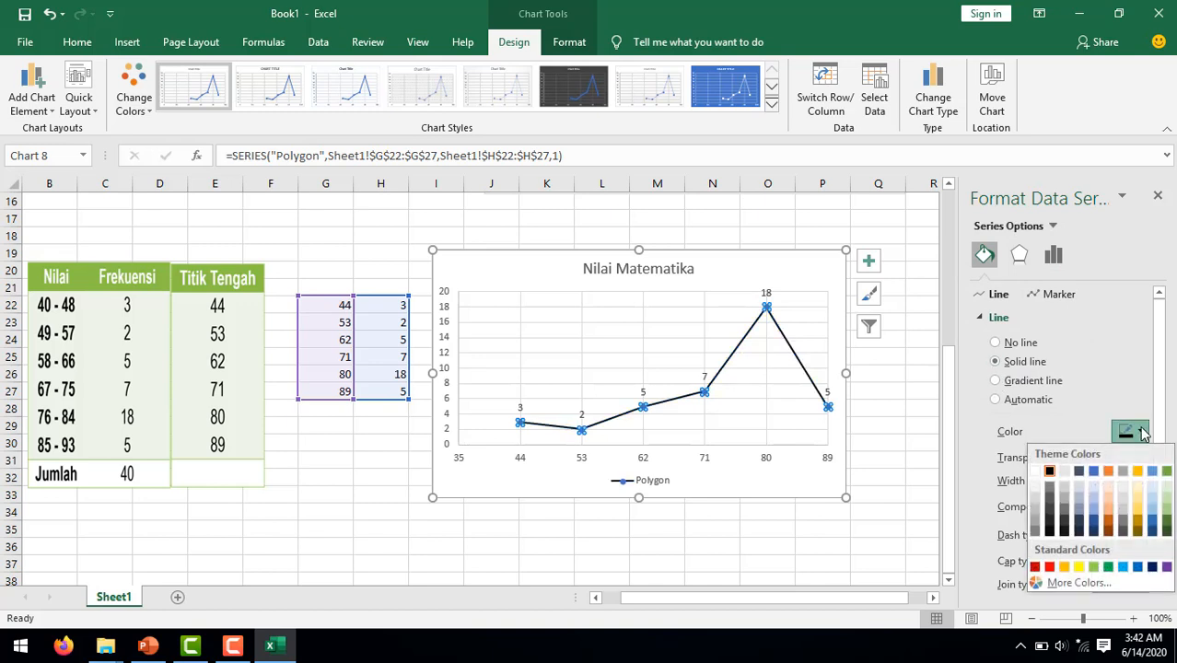
left_click(1049, 567)
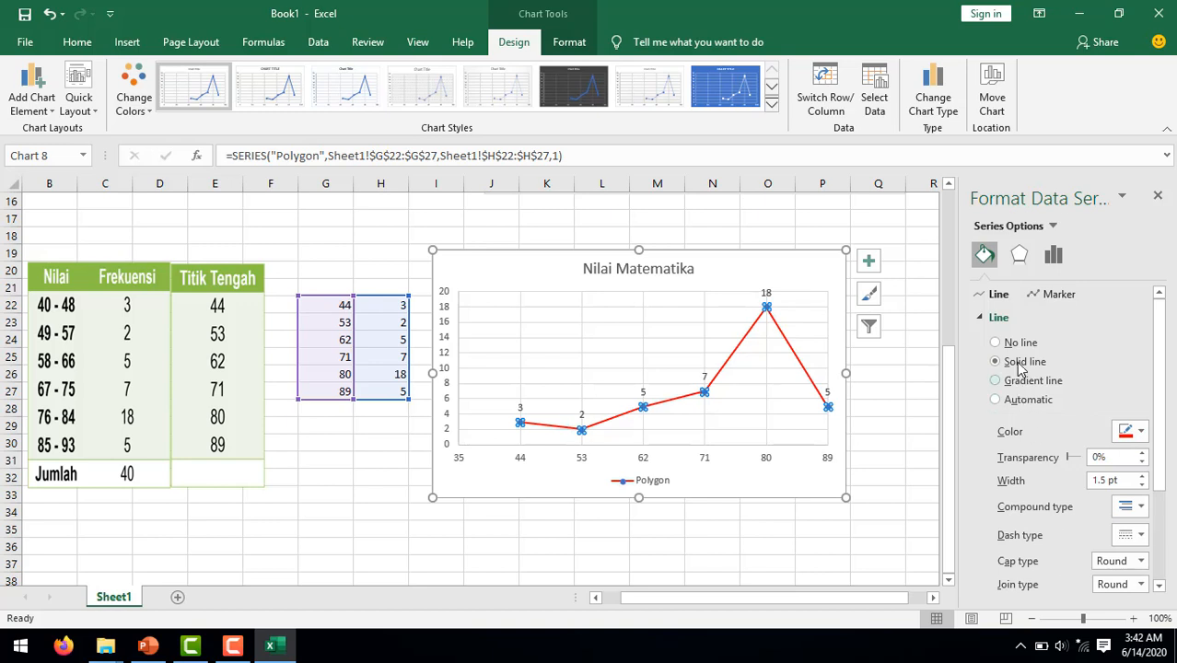
Change the Polygon series markers to the built-in triangle type with size 11.
left_click(1055, 297)
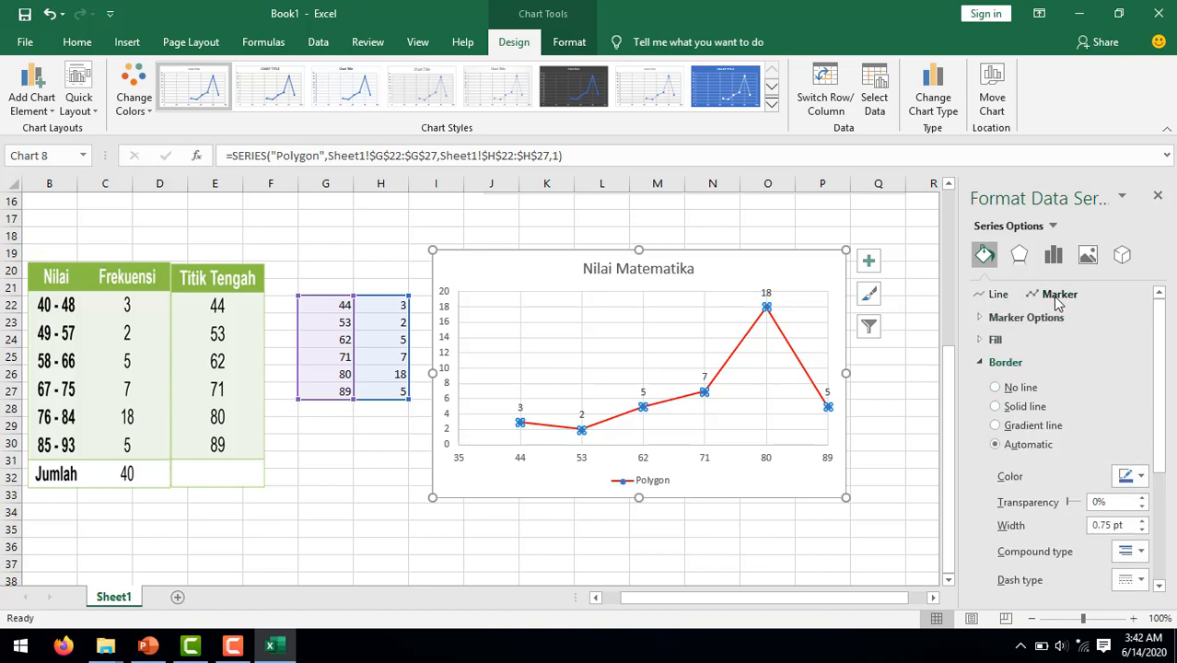
left_click(987, 317)
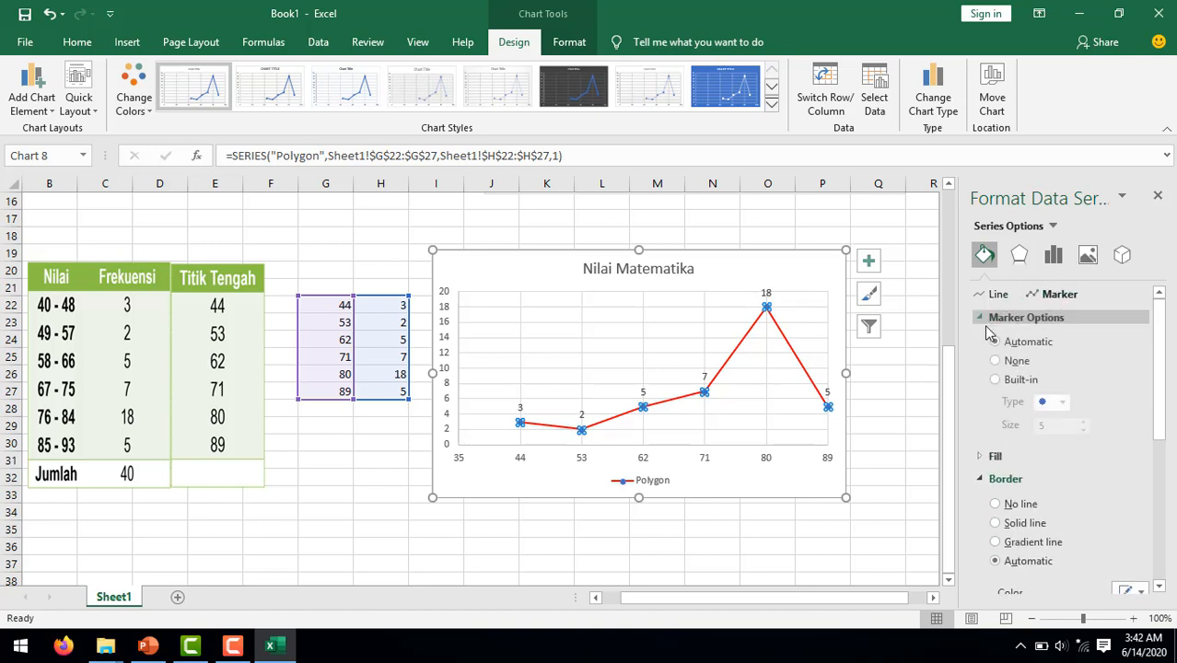
left_click(995, 379)
left_click(1061, 401)
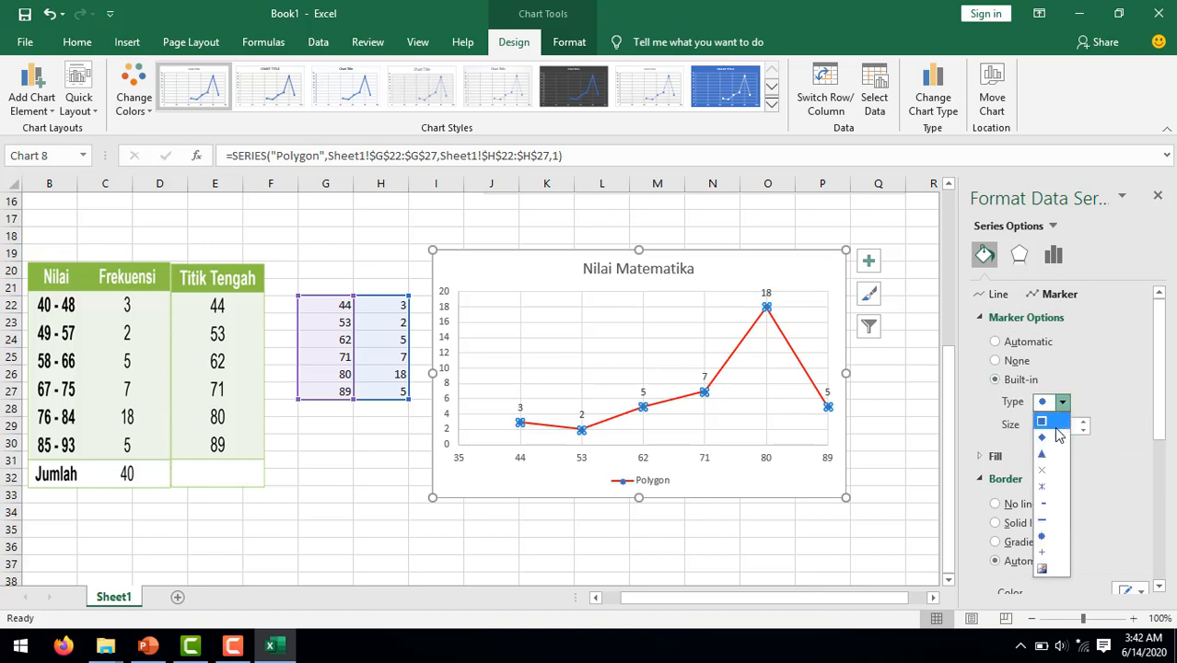
left_click(1043, 452)
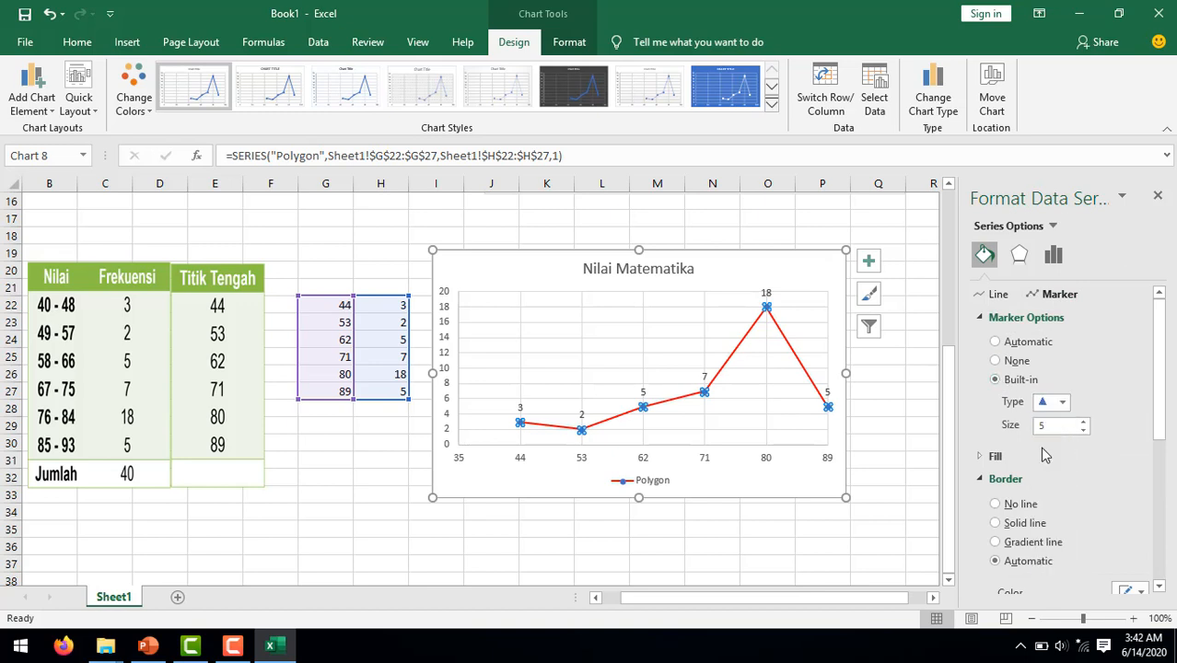
left_click(1083, 421)
left_click(1083, 421)
left_click(1083, 421)
left_click(1083, 421)
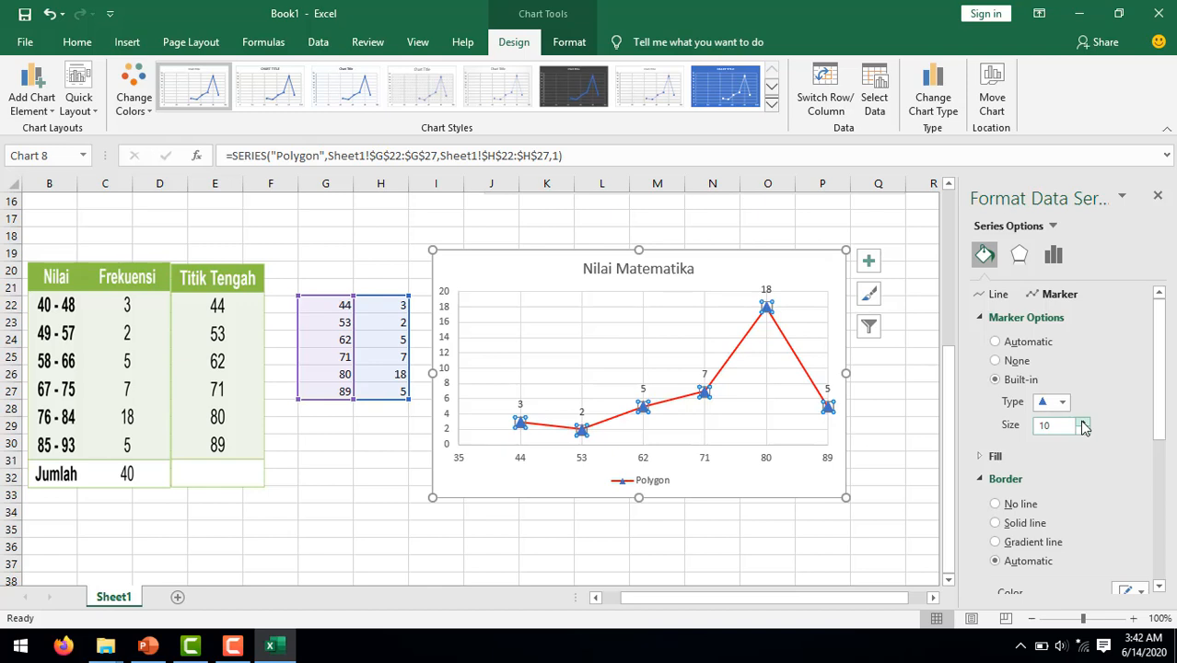
left_click(1083, 421)
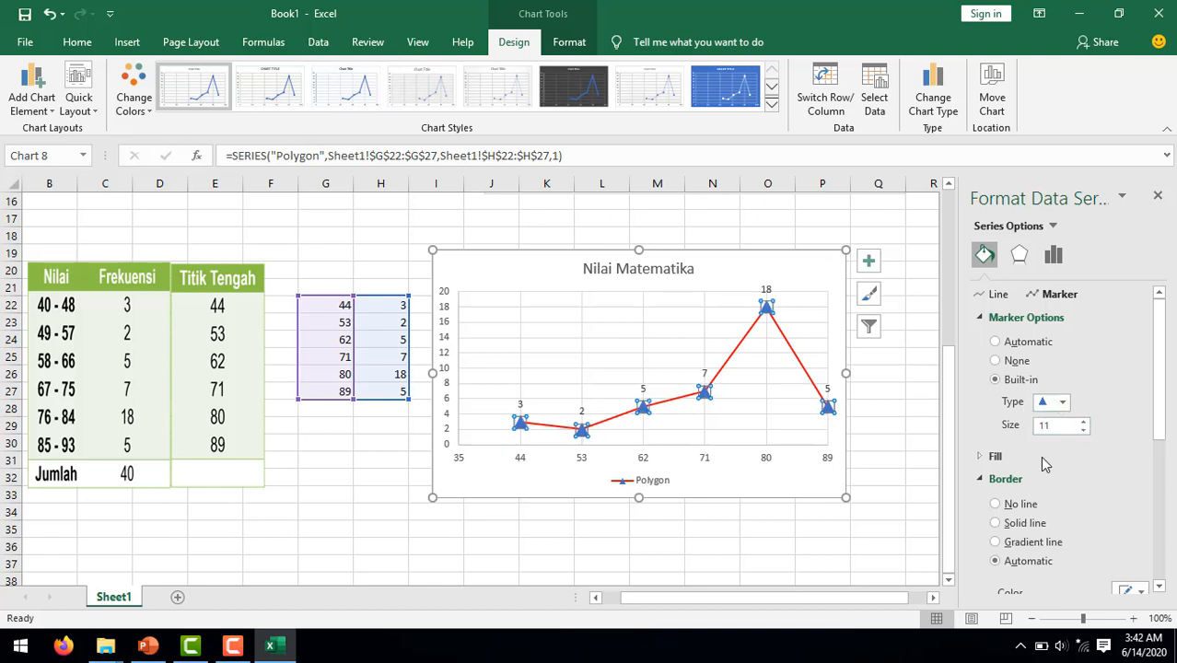
Give the triangle markers a solid border in the green theme colour.
scroll(1042, 474, "down", 1)
scroll(1013, 493, "down", 1)
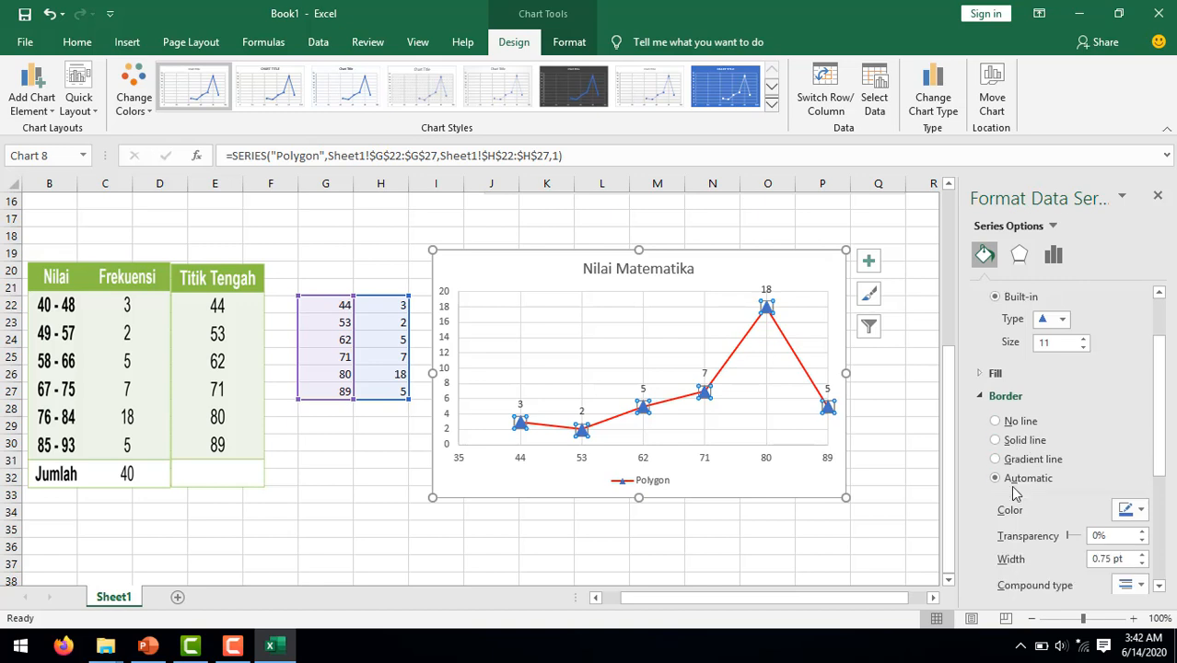
left_click(994, 439)
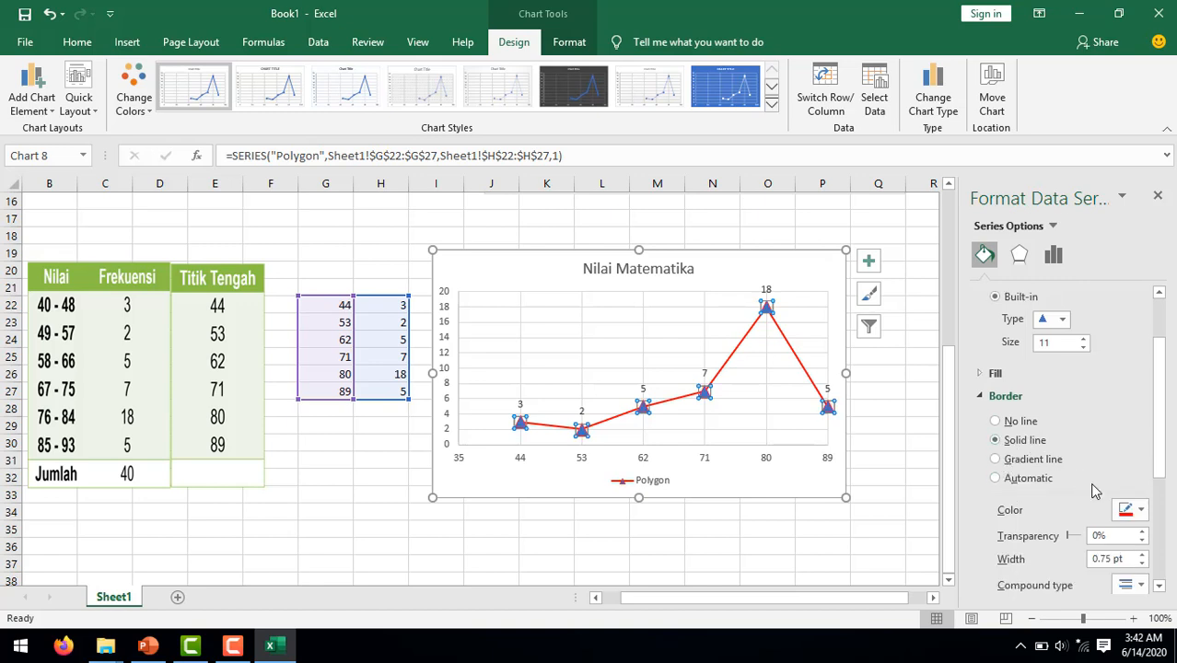
left_click(1141, 511)
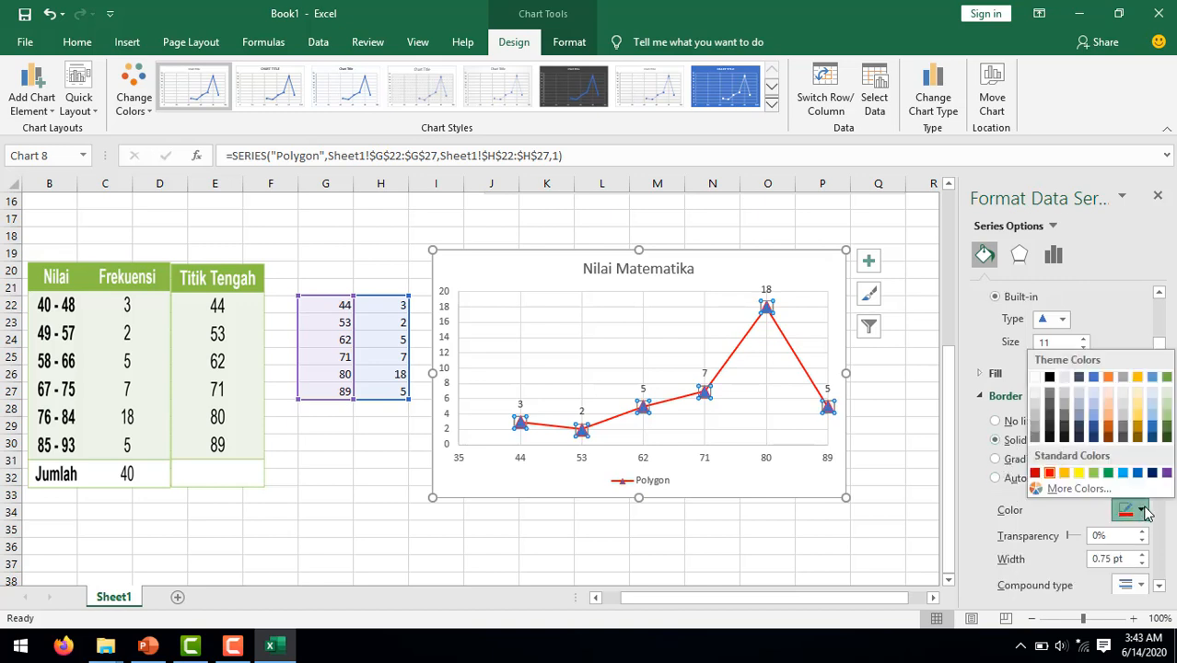
left_click(1167, 377)
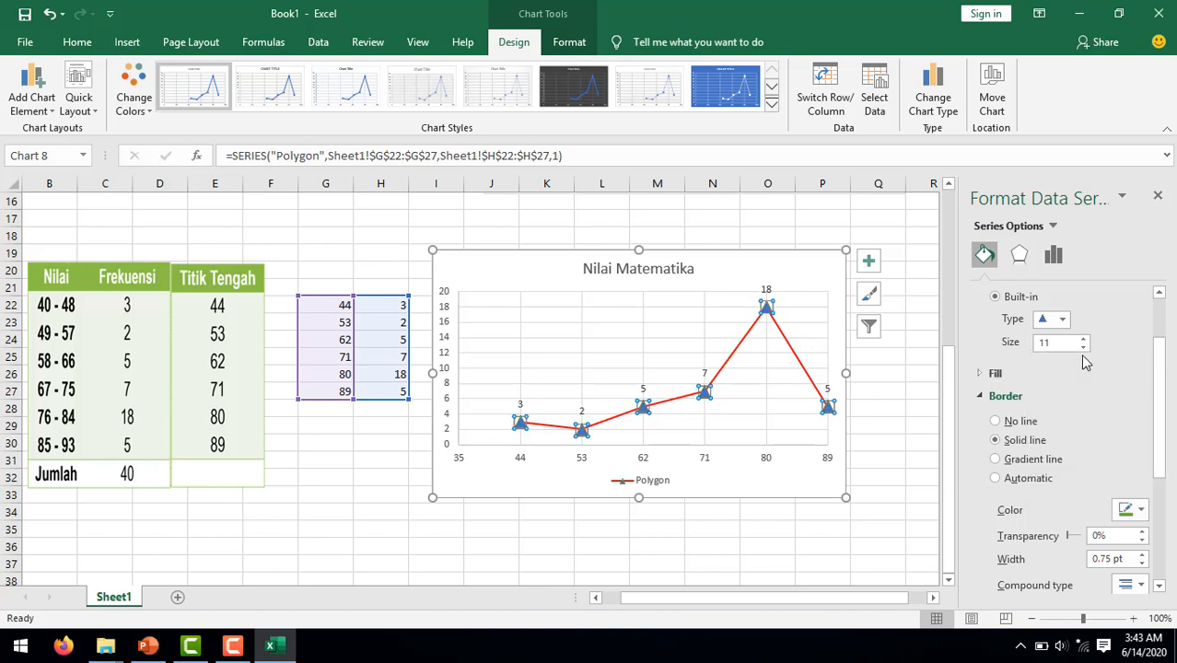
left_click(981, 398)
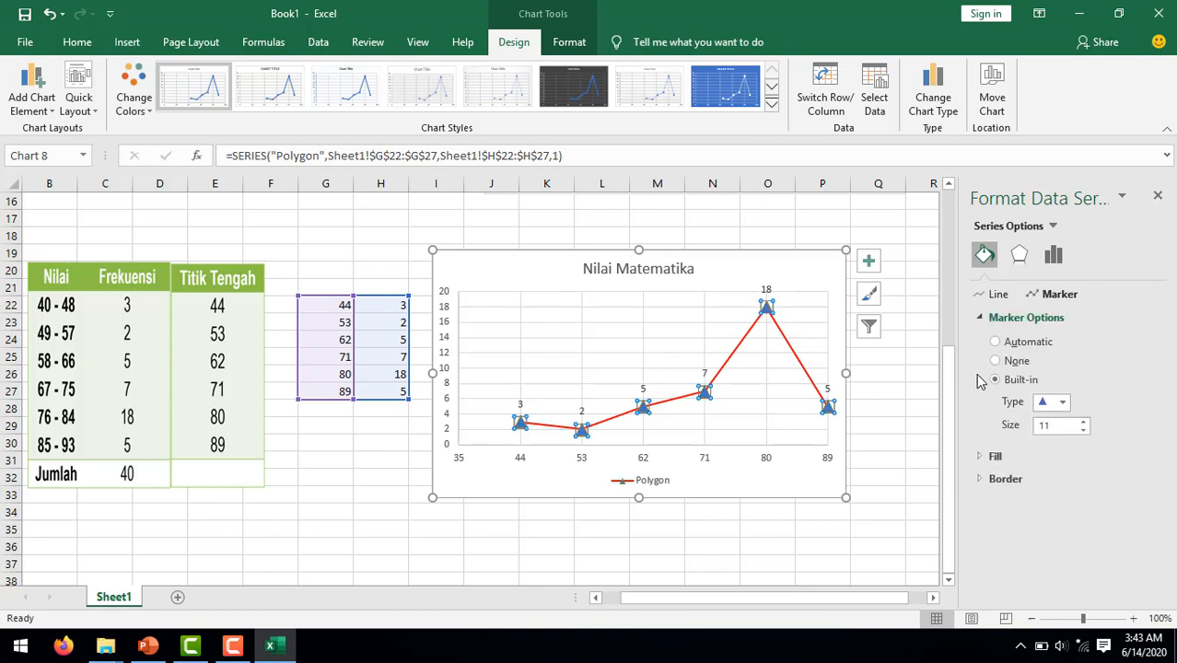
Give the Polygon series' triangle markers a solid fill in the green theme colour.
left_click(993, 456)
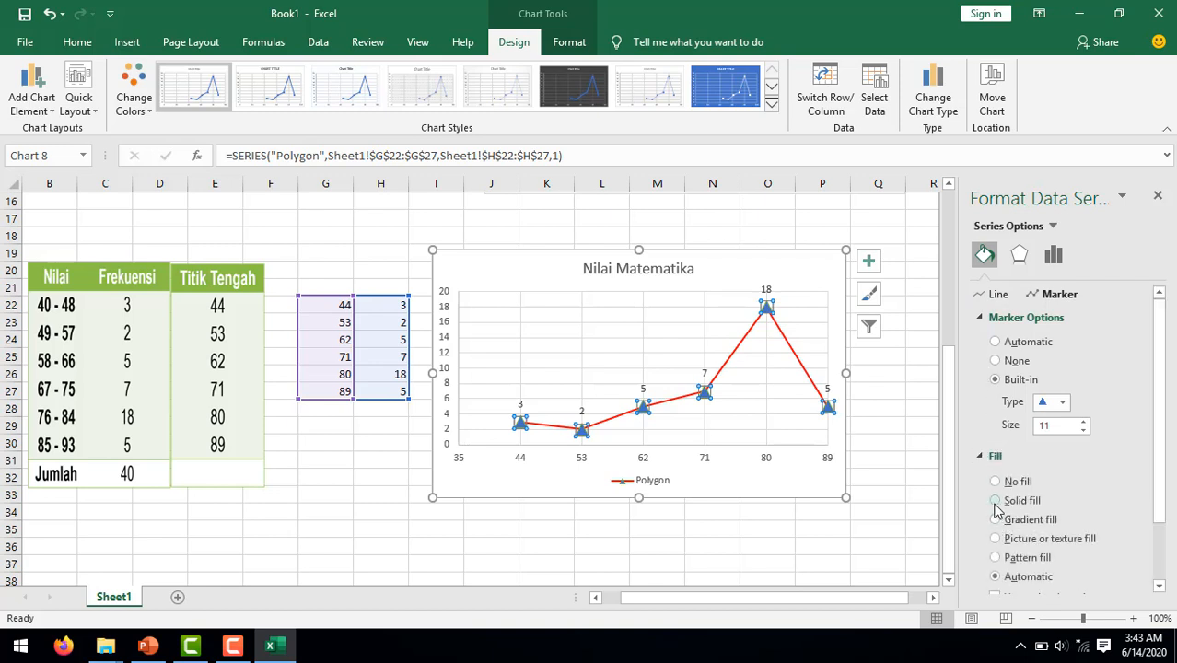
left_click(995, 500)
left_click(1140, 531)
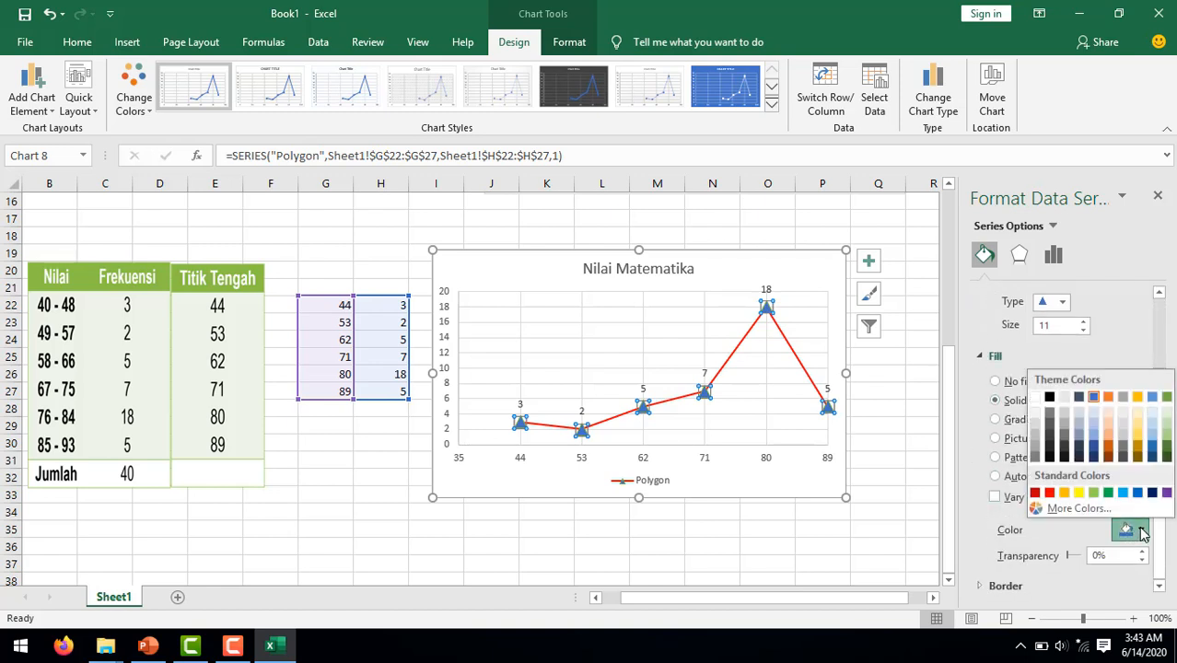
left_click(1167, 398)
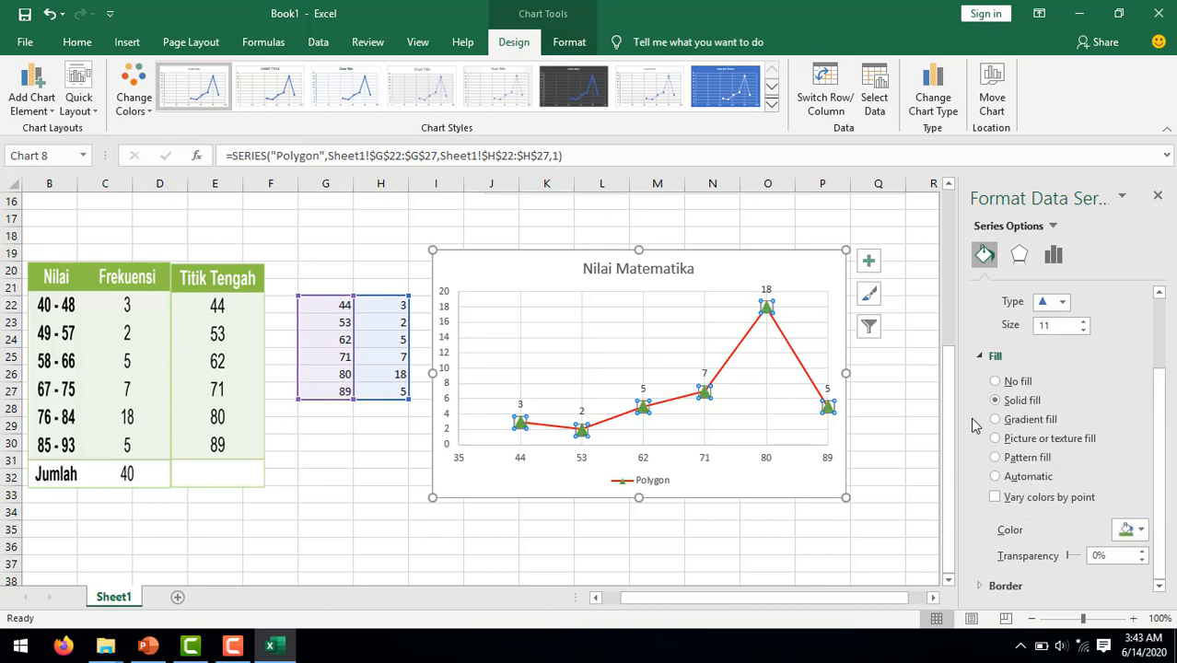
left_click(925, 445)
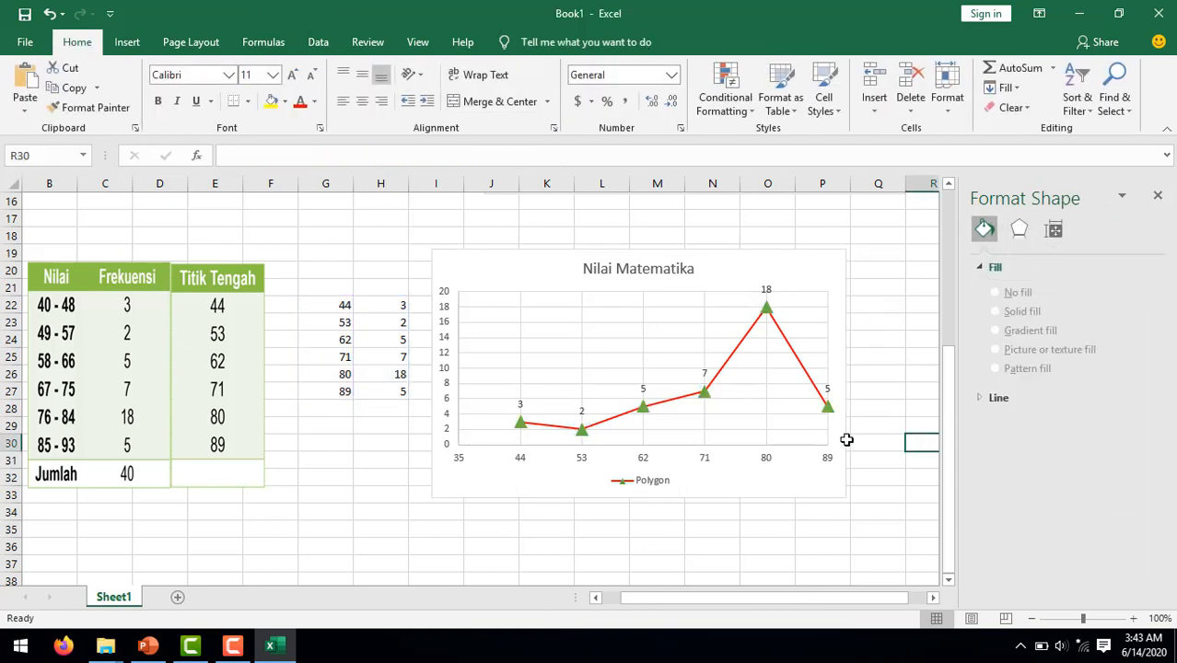
left_click(681, 347)
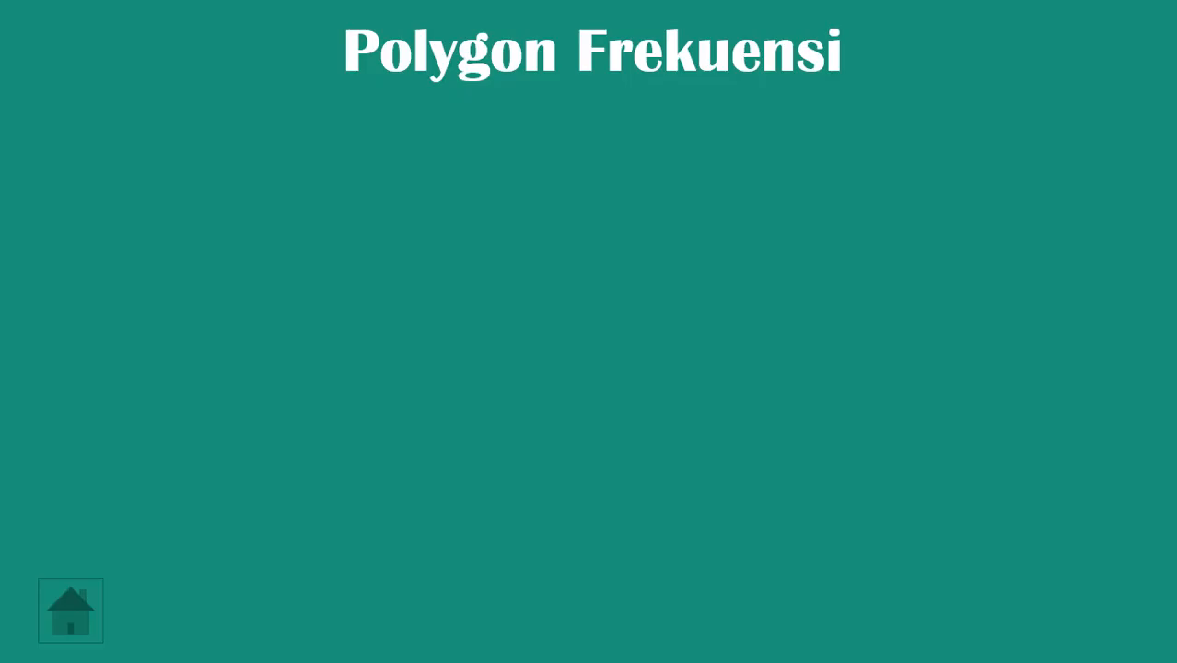
left_click(771, 381)
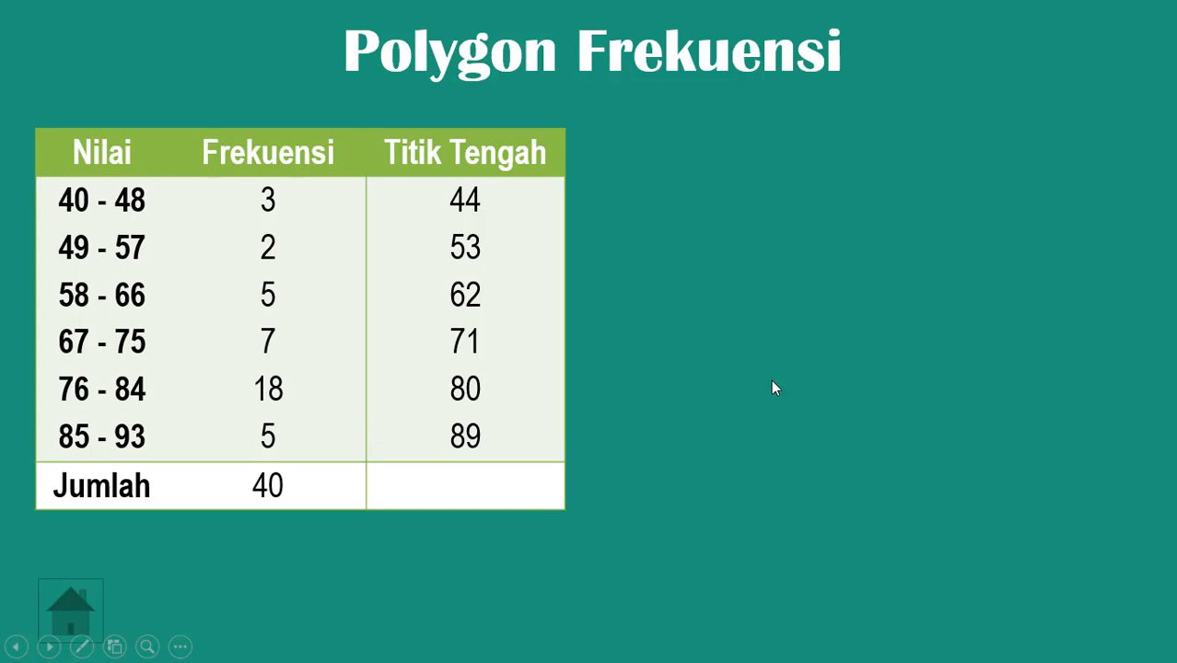
left_click(772, 380)
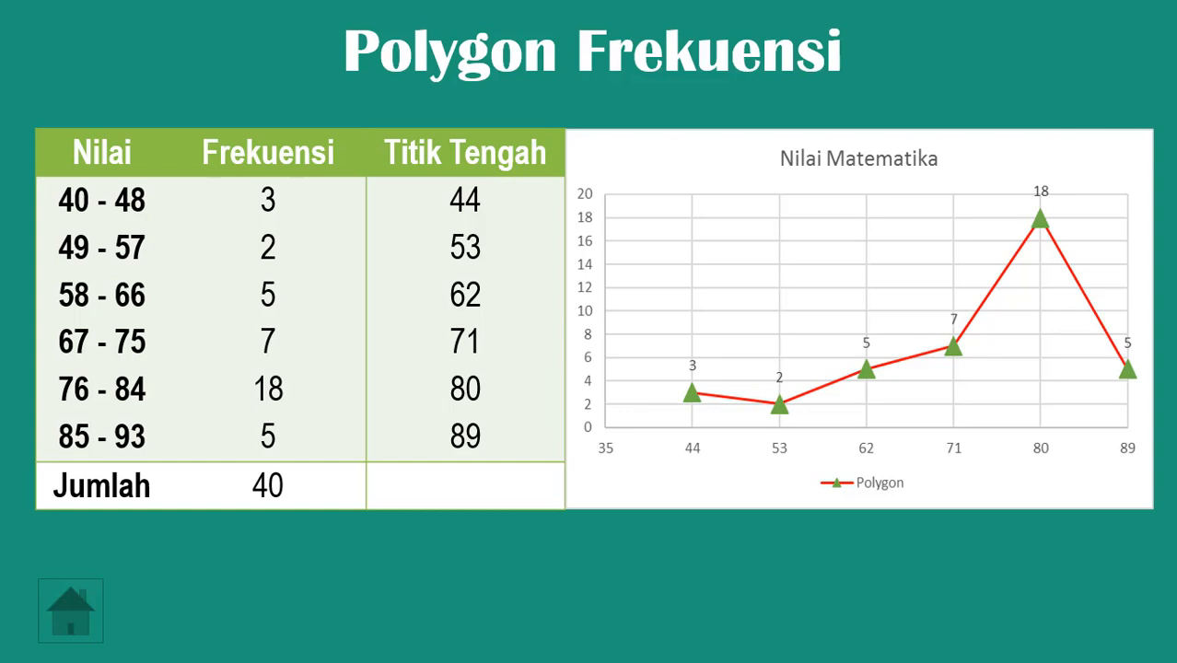
left_click(654, 455)
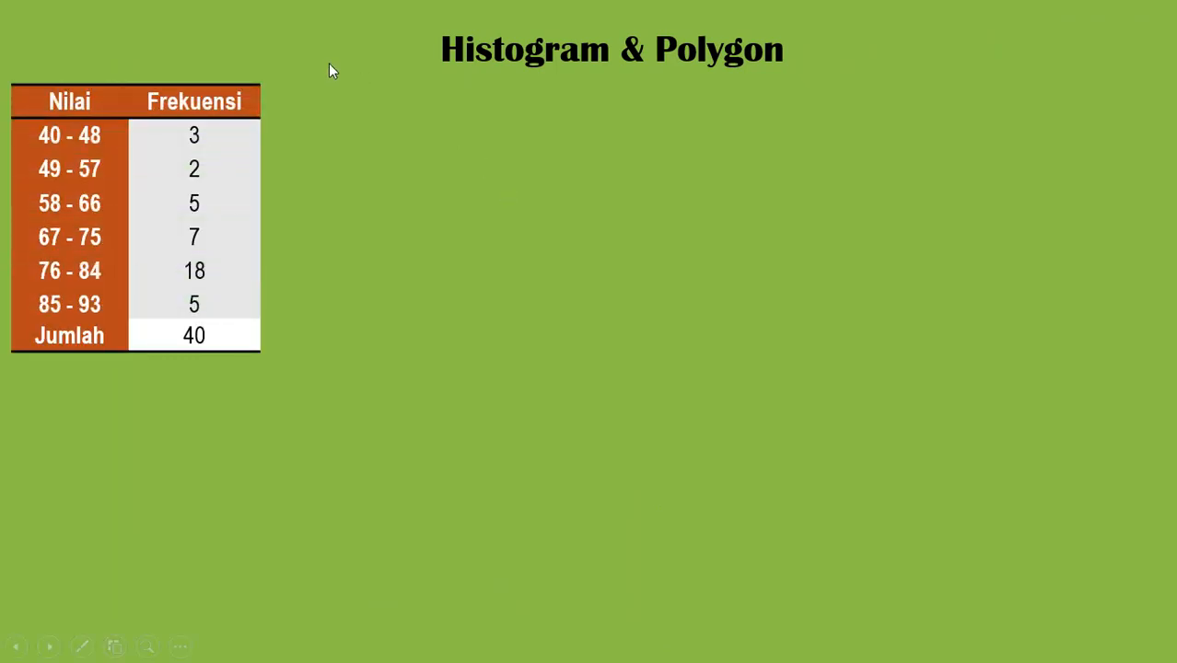
left_click(178, 82)
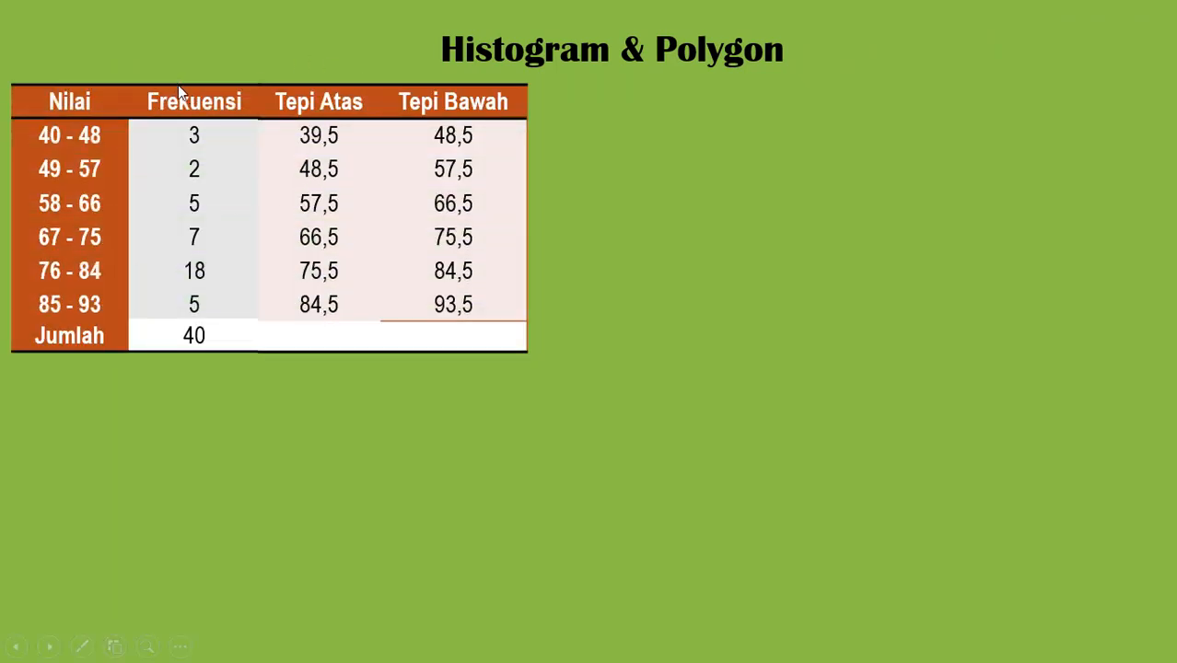
left_click(576, 157)
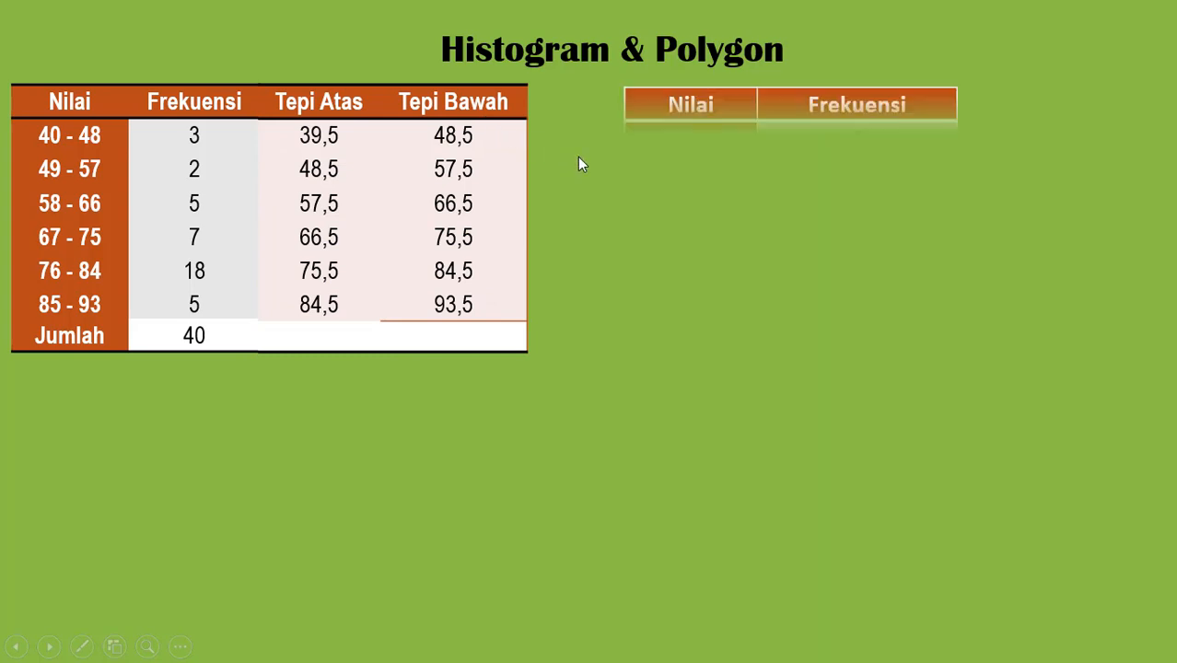
left_click(861, 118)
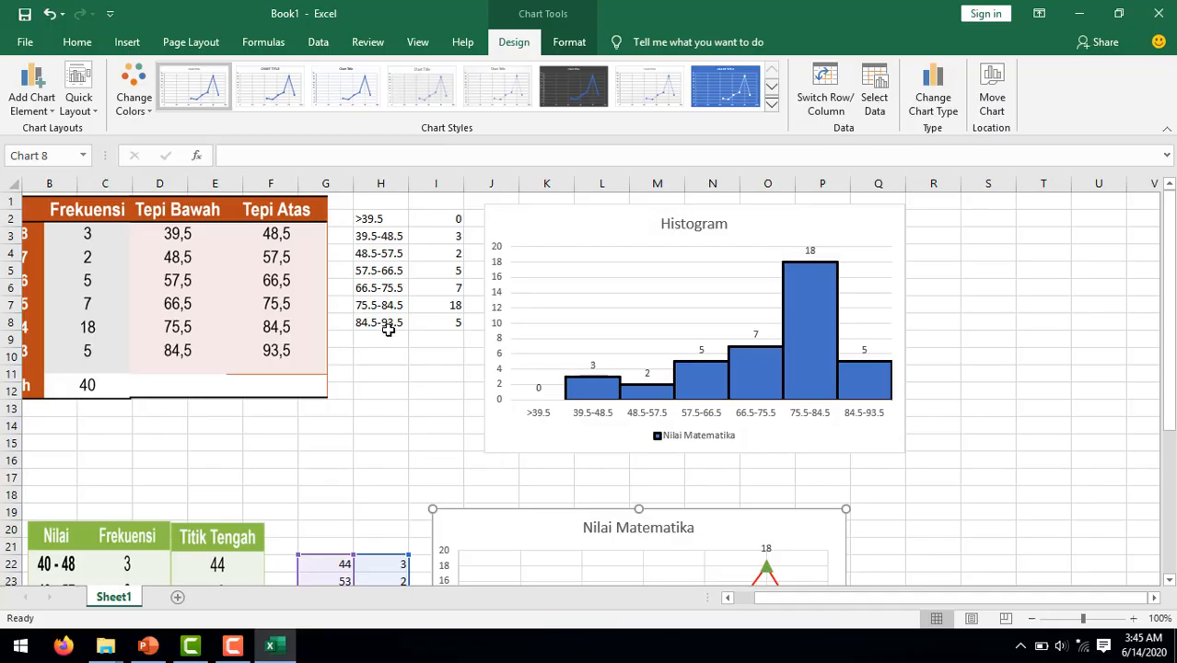
Copy the class intervals and frequencies in H2:I8 and paste them below the polygon data, starting at E38.
scroll(389, 329, "down", 5)
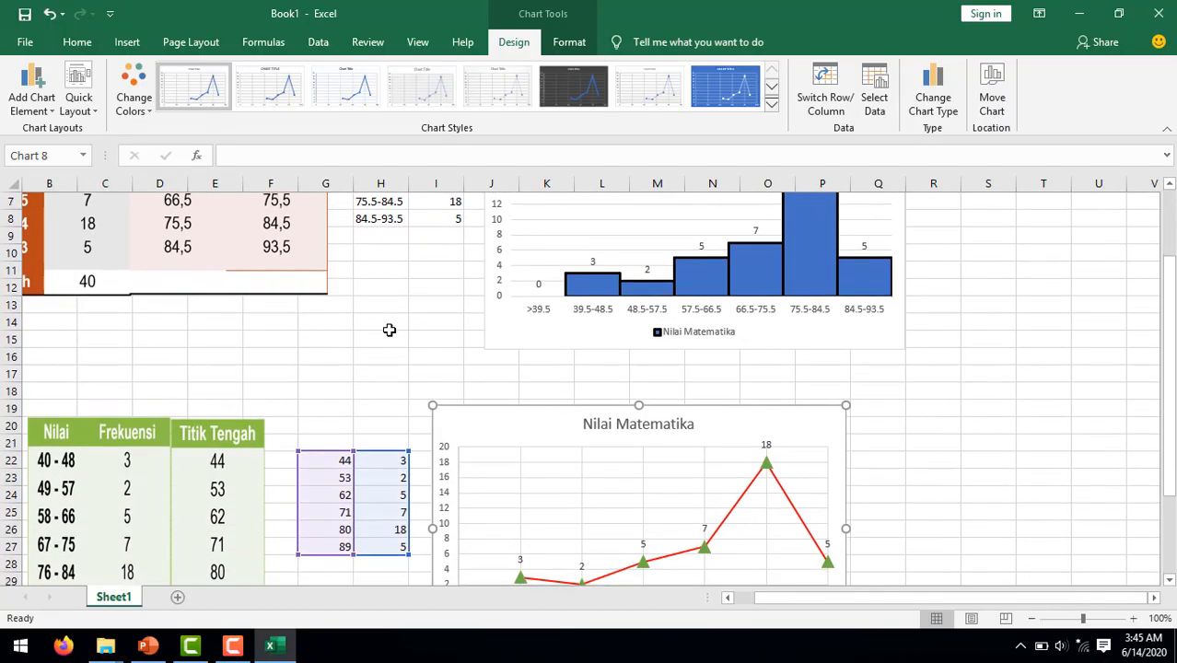
scroll(388, 330, "down", 2)
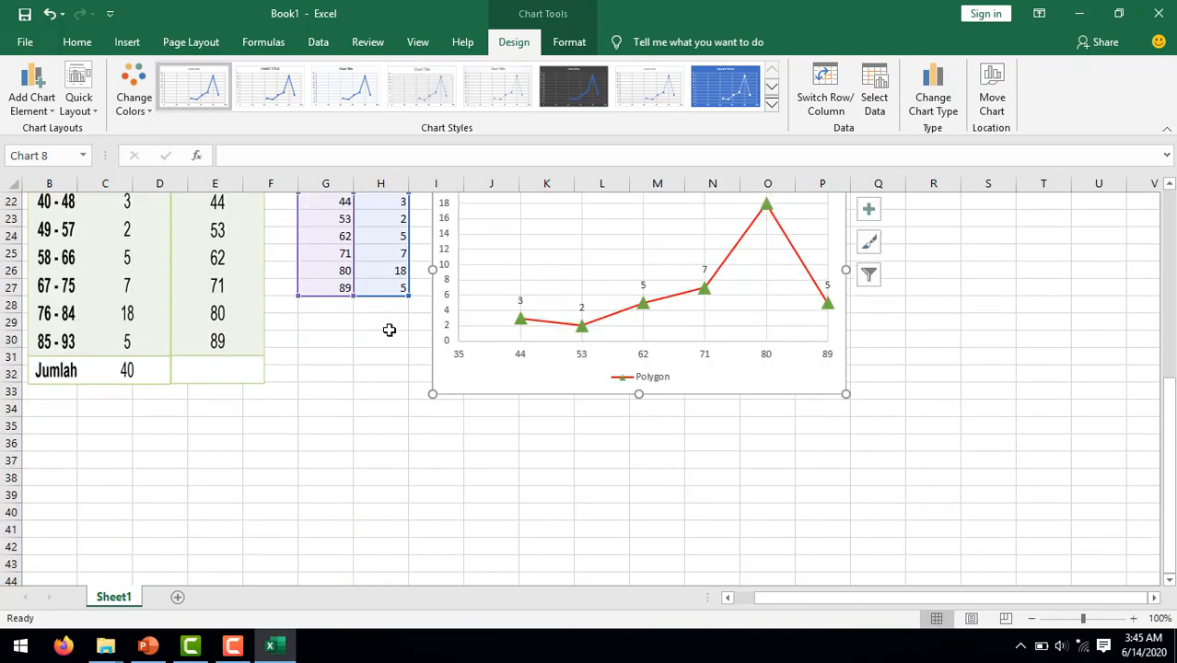
scroll(389, 329, "up", 7)
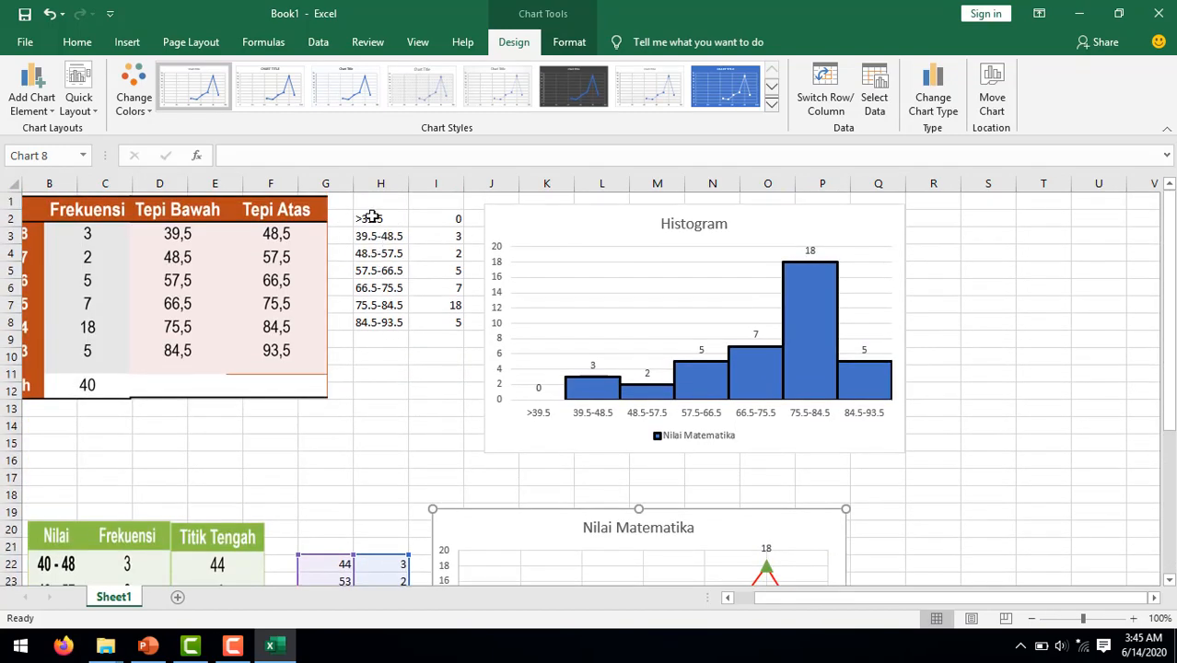
left_click_drag(371, 218, 434, 325)
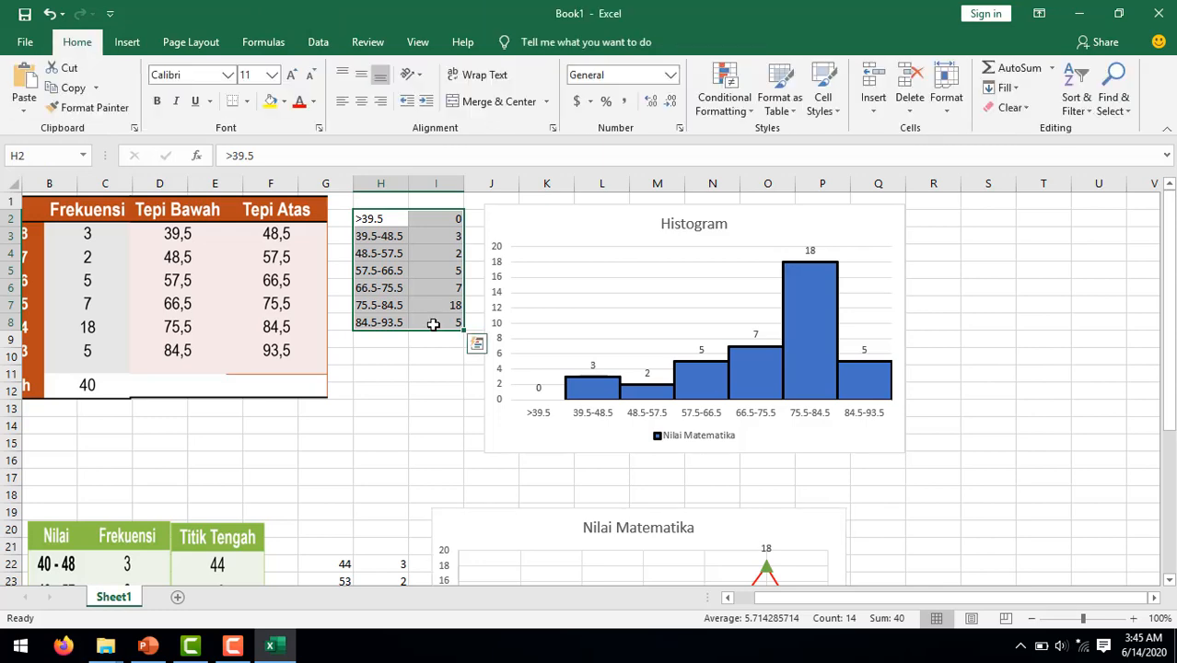
key("ctrl+c")
scroll(363, 344, "down", 9)
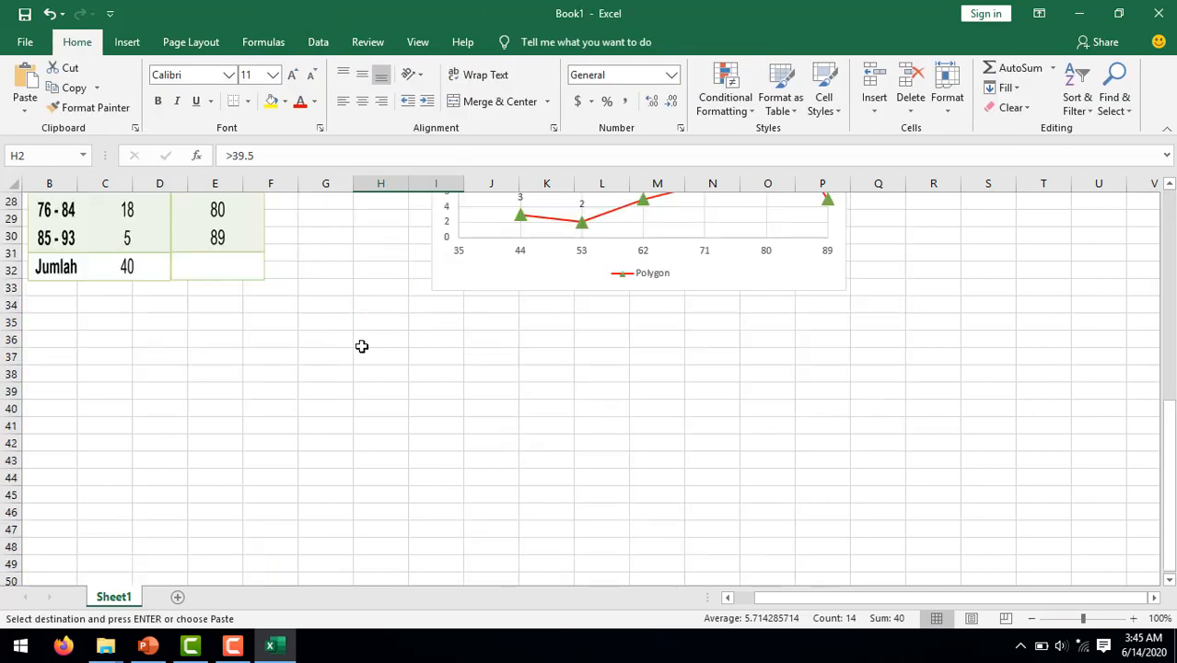
left_click(208, 377)
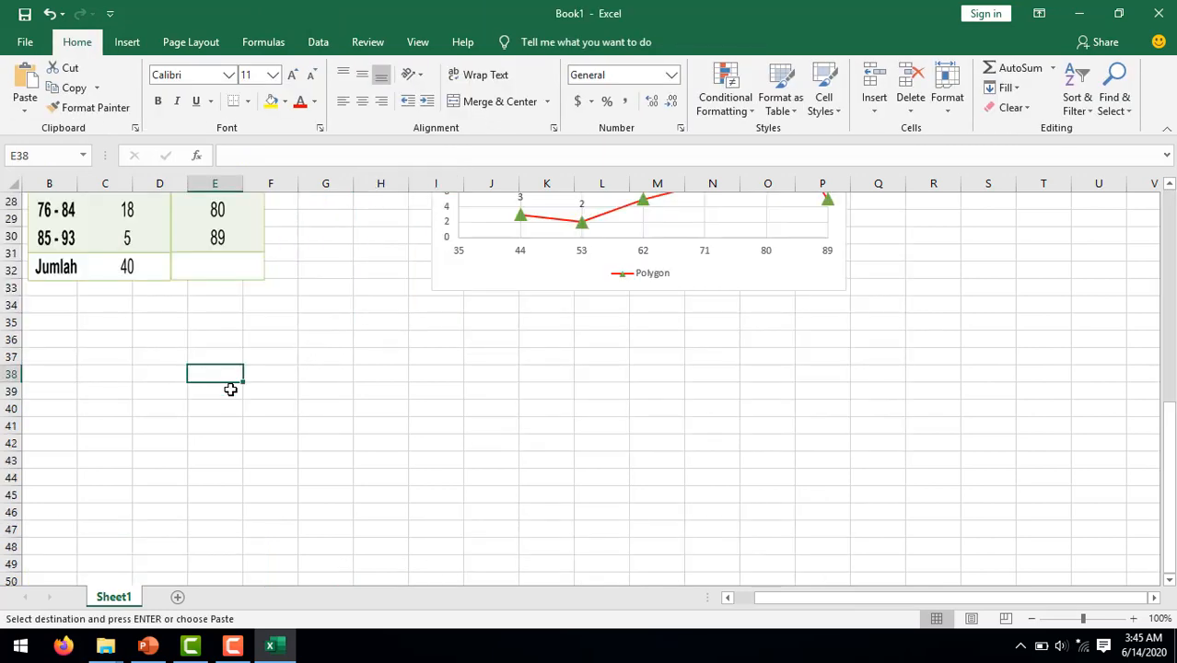
key("ctrl+v")
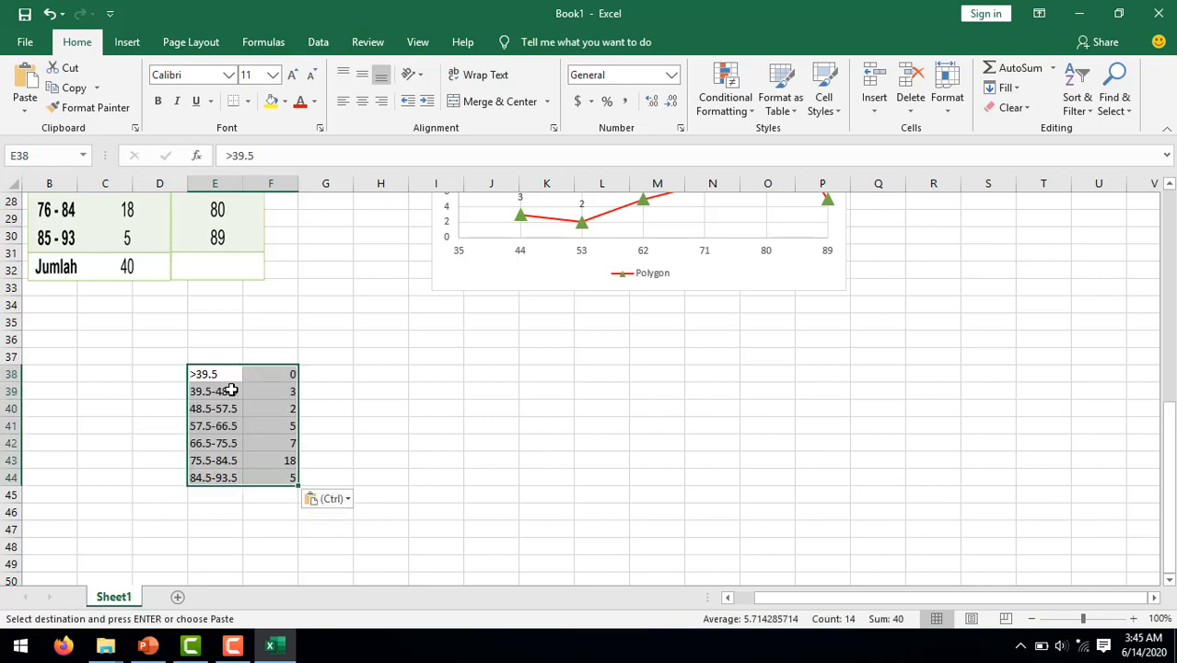
Enter the frequencies 0, 3, 2, 5, 7, 18 and 5 again in G38:G44 as a second data column.
left_click(319, 375)
scroll(322, 376, "up", 3)
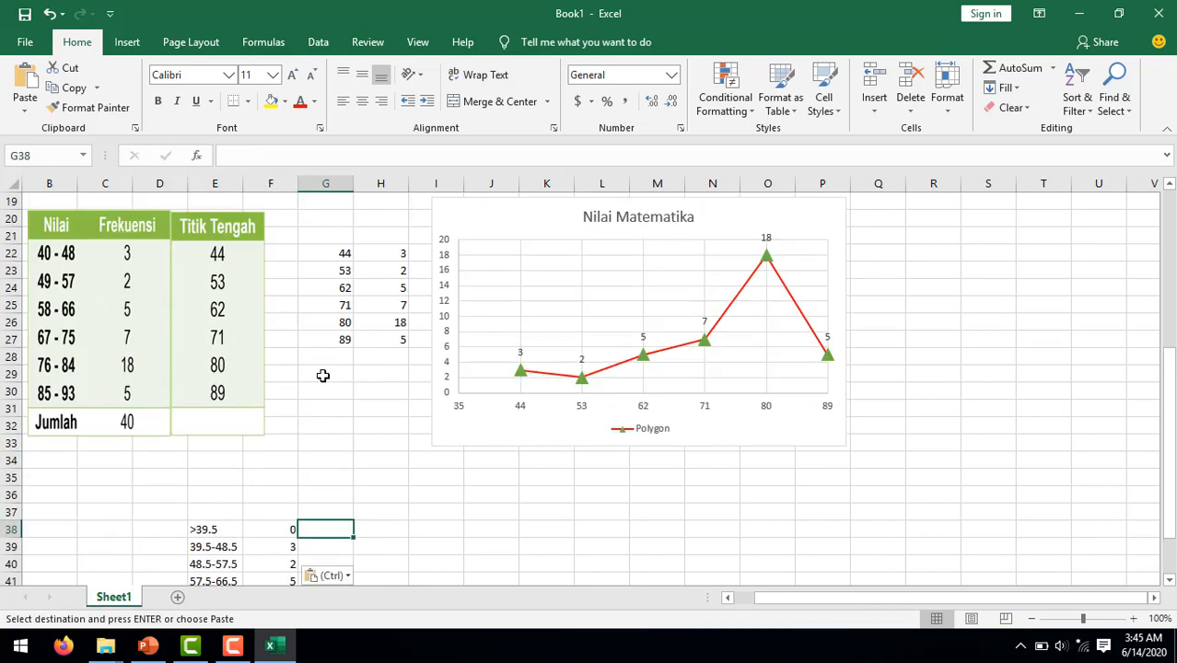
scroll(323, 376, "down", 2)
type("0")
left_click(324, 447)
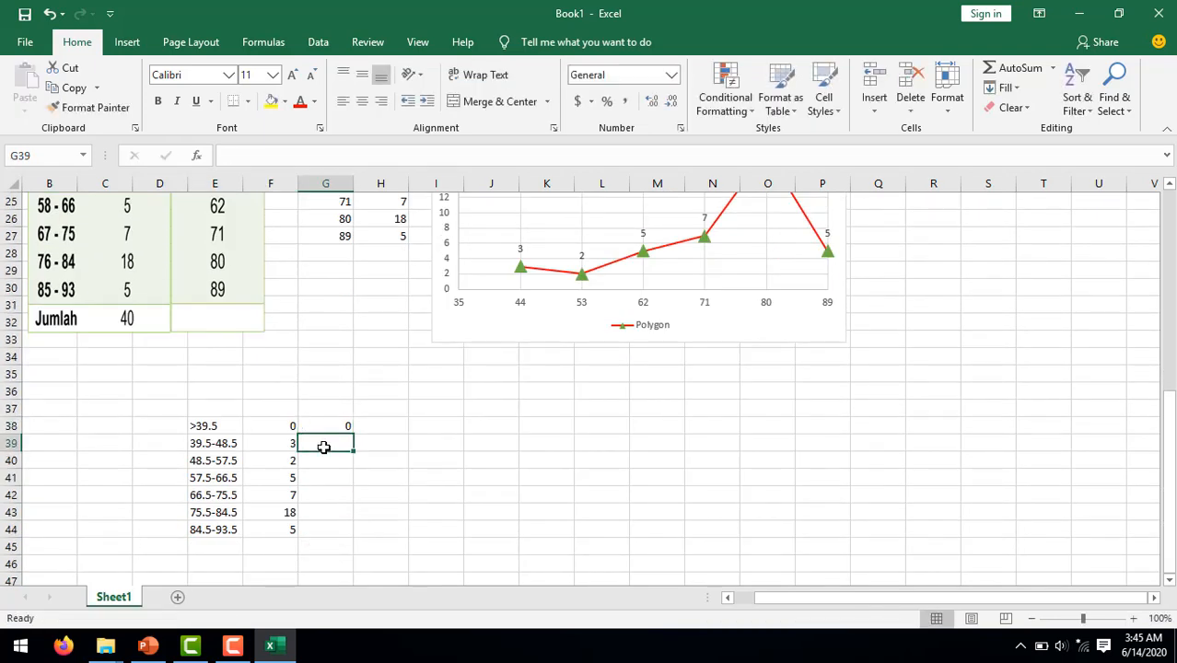
type("3")
left_click(321, 457)
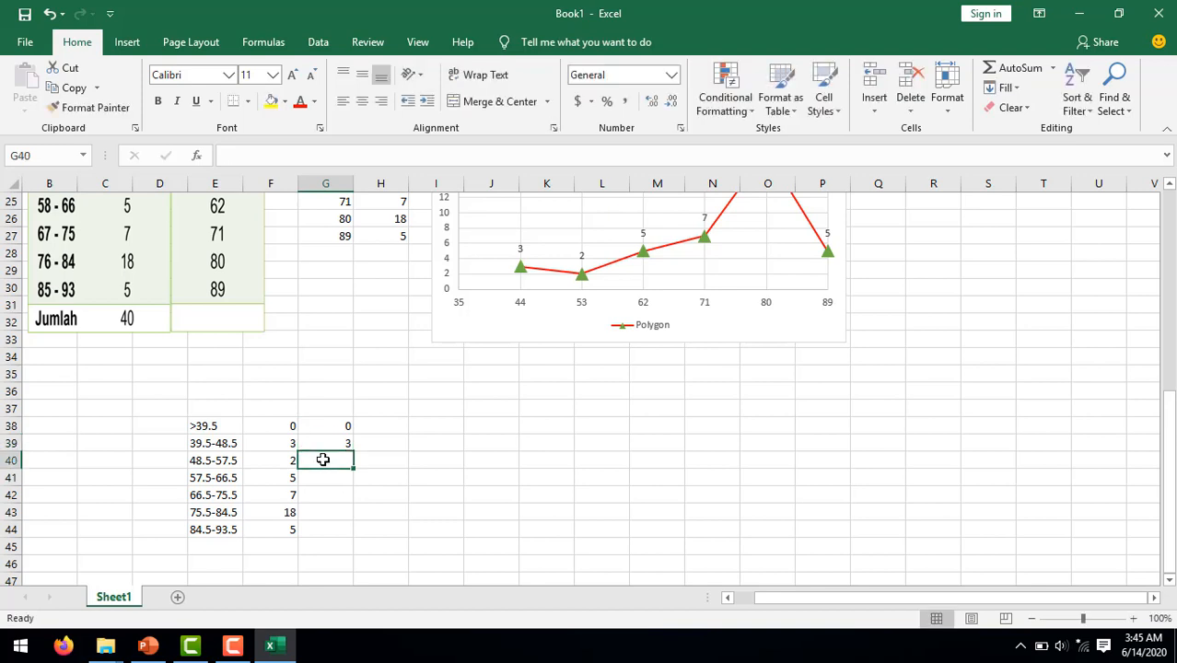
type("2")
left_click(325, 472)
type("5")
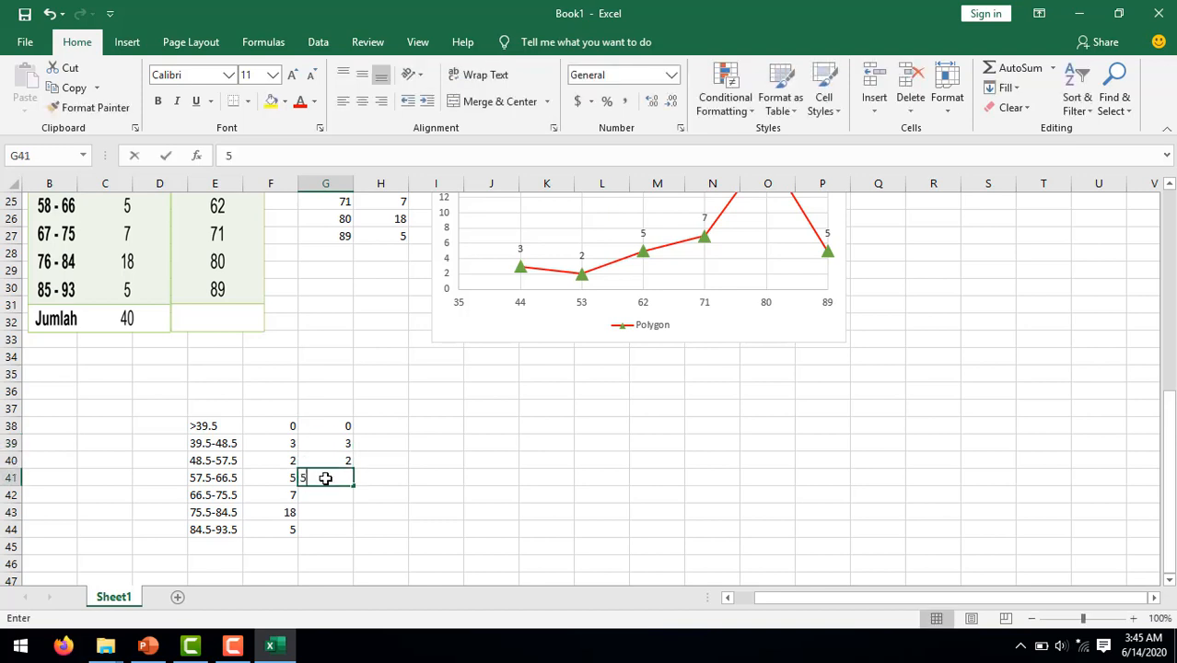
left_click(322, 495)
type("7")
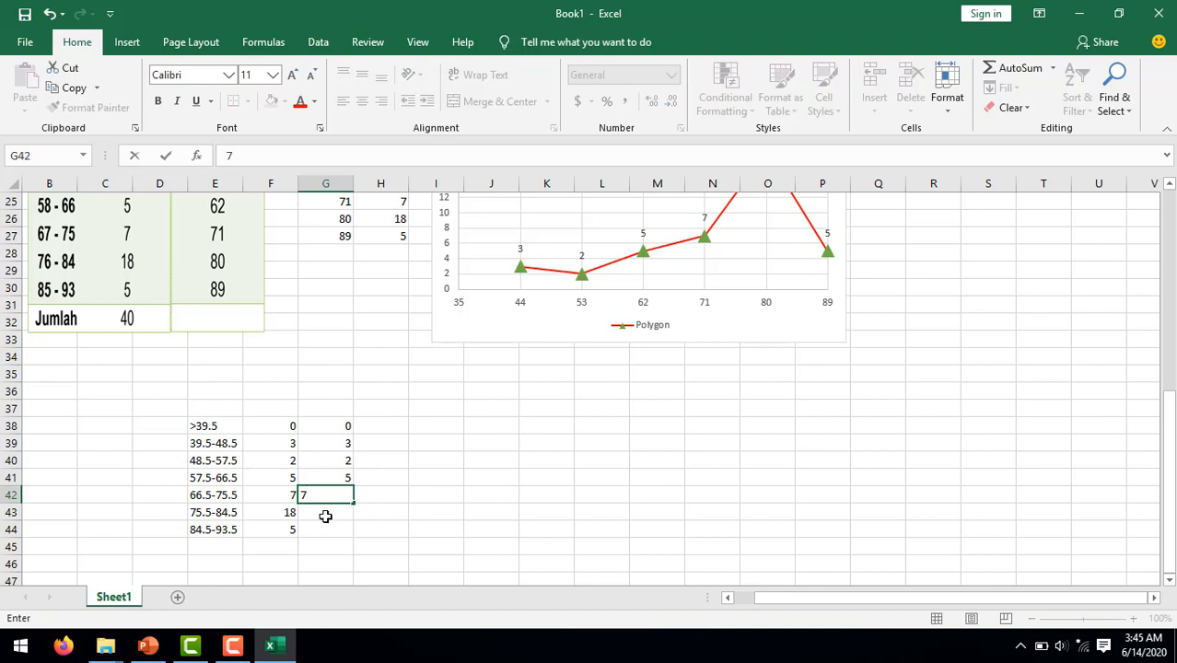
left_click(325, 514)
type("18")
left_click(322, 537)
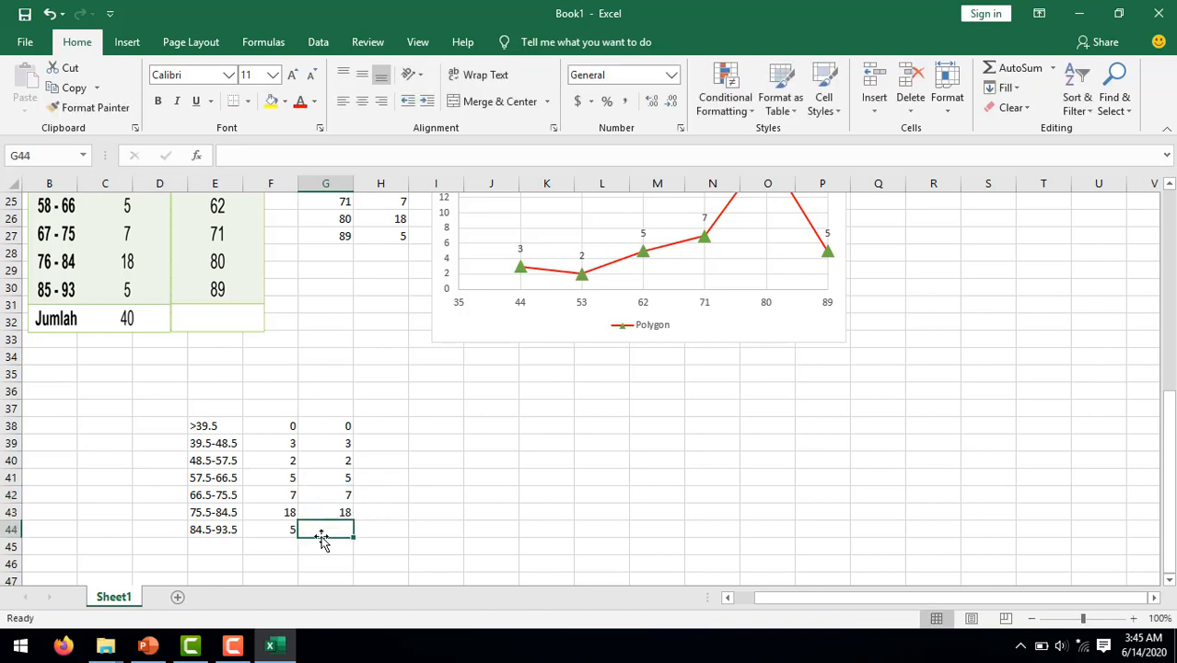
type("5")
left_click(291, 424)
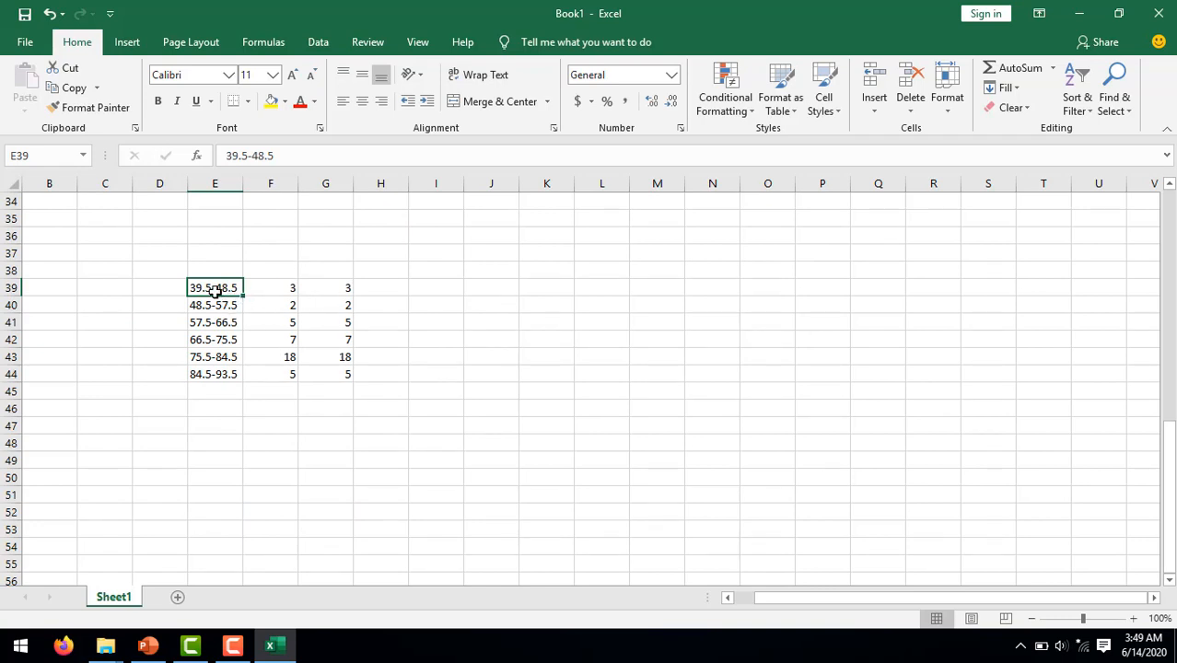
Insert the recommended clustered column chart from E39:G44 and place it beside the data.
left_click(258, 257)
left_click_drag(224, 288, 350, 374)
left_click(129, 42)
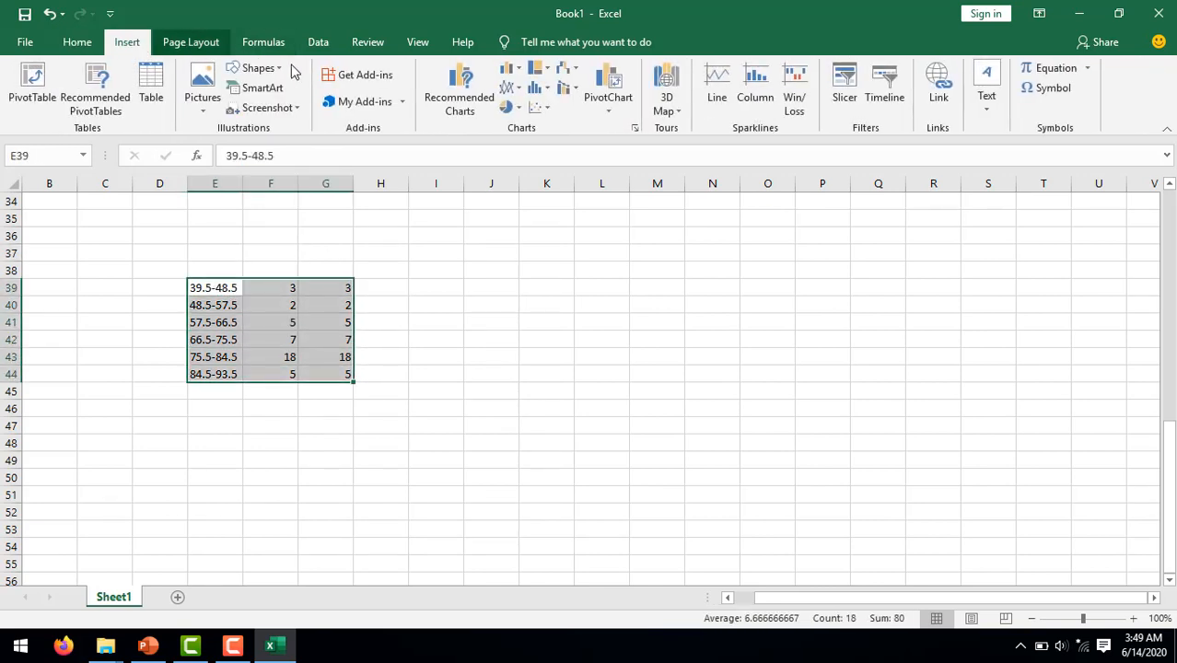
left_click(478, 93)
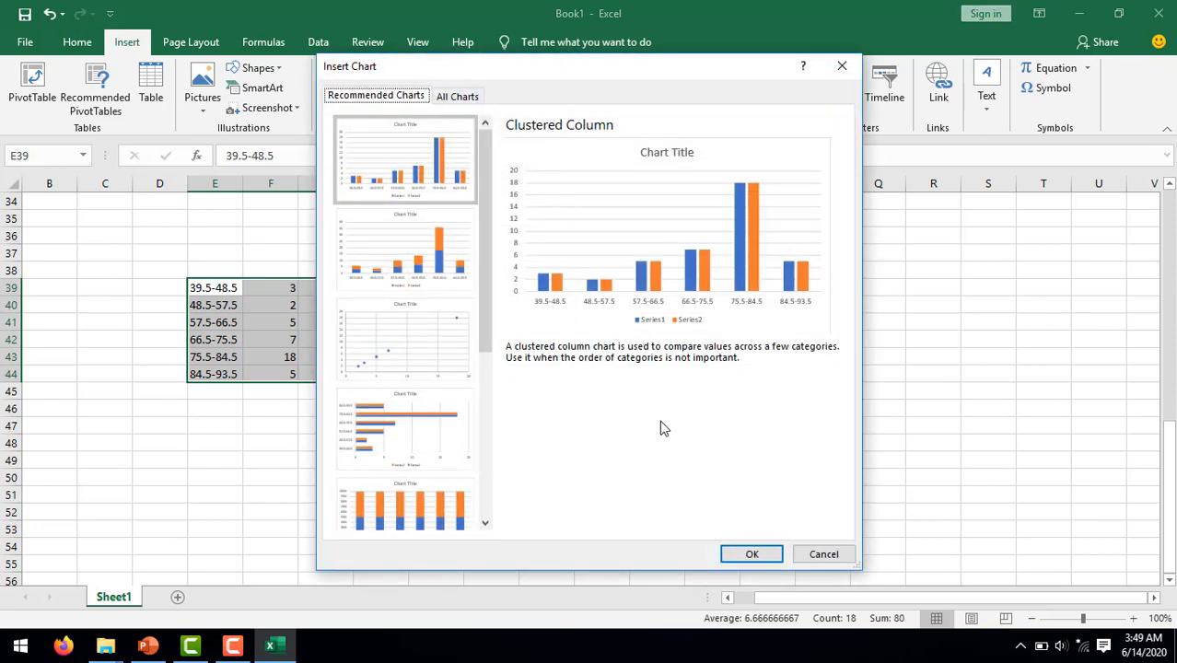
left_click(751, 554)
left_click_drag(488, 279, 501, 252)
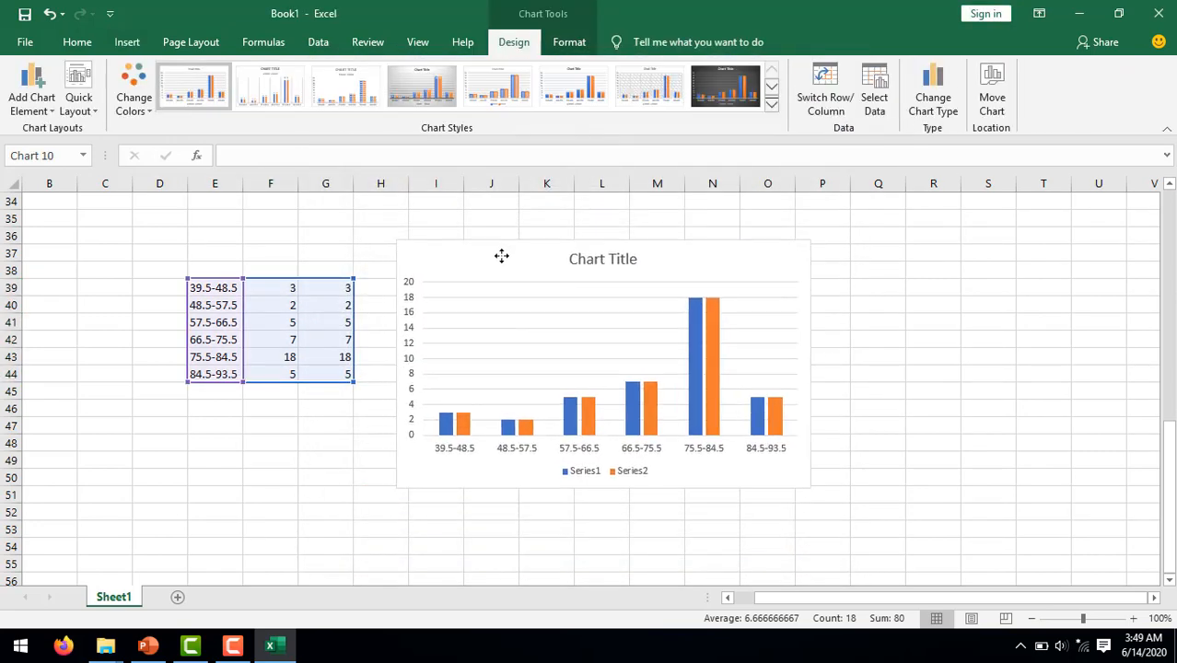
Set the gap width of the blue Series1 columns to 0%.
left_click(694, 341)
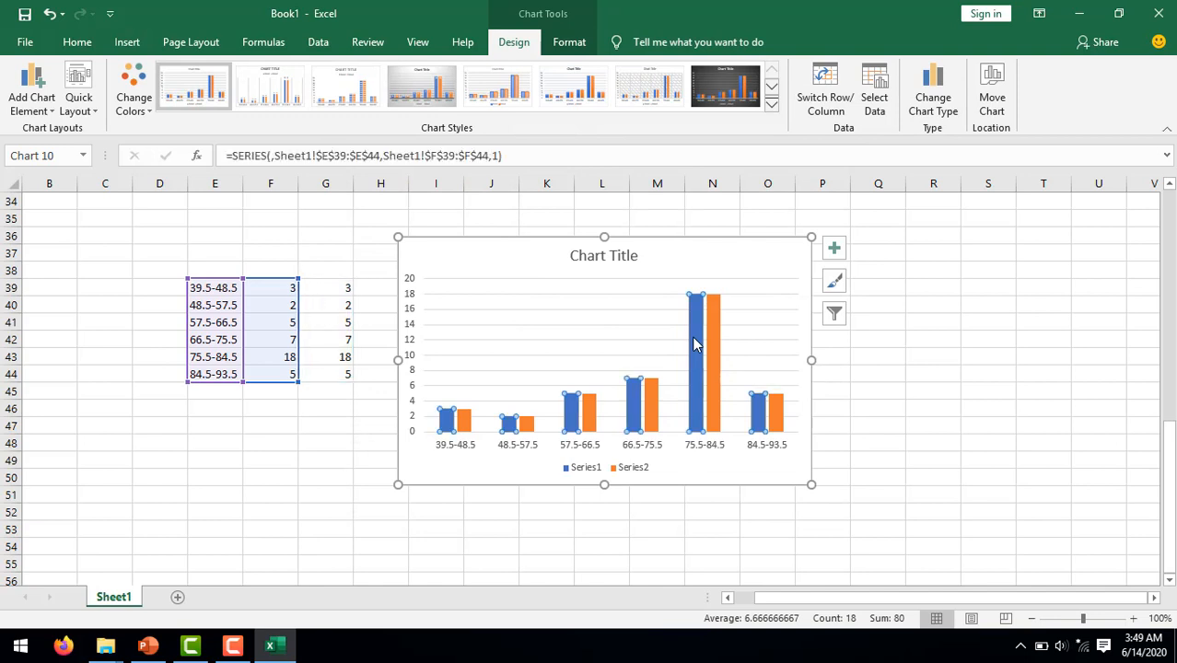
right_click(695, 342)
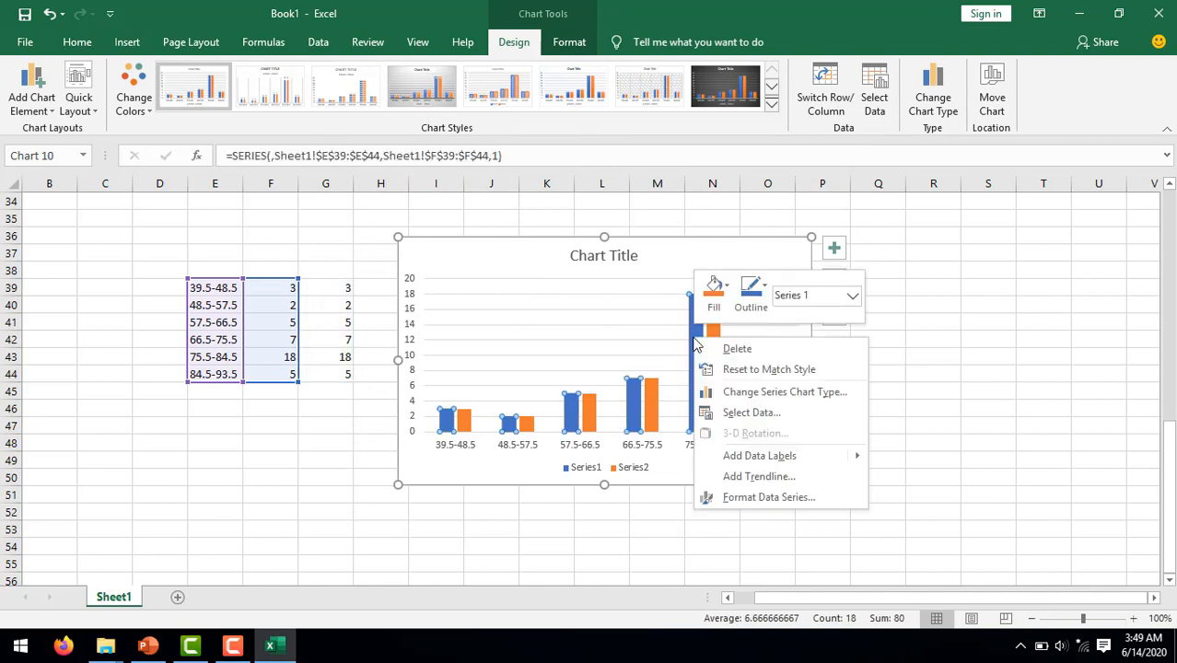
left_click(755, 498)
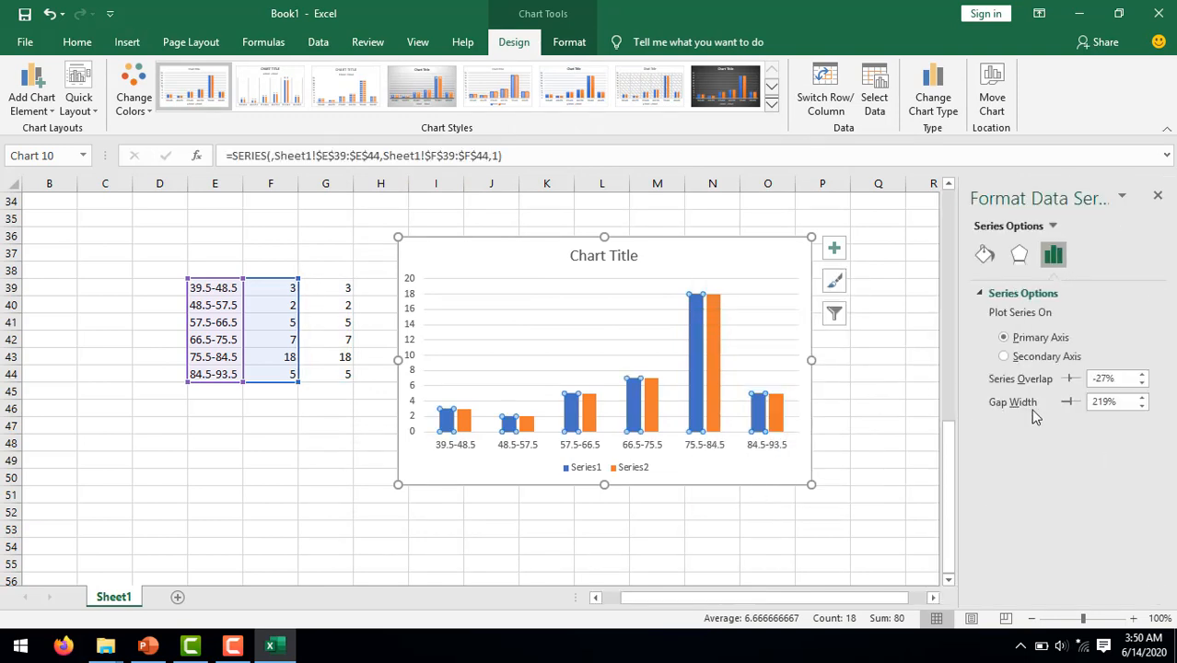
left_click_drag(1070, 402, 1057, 405)
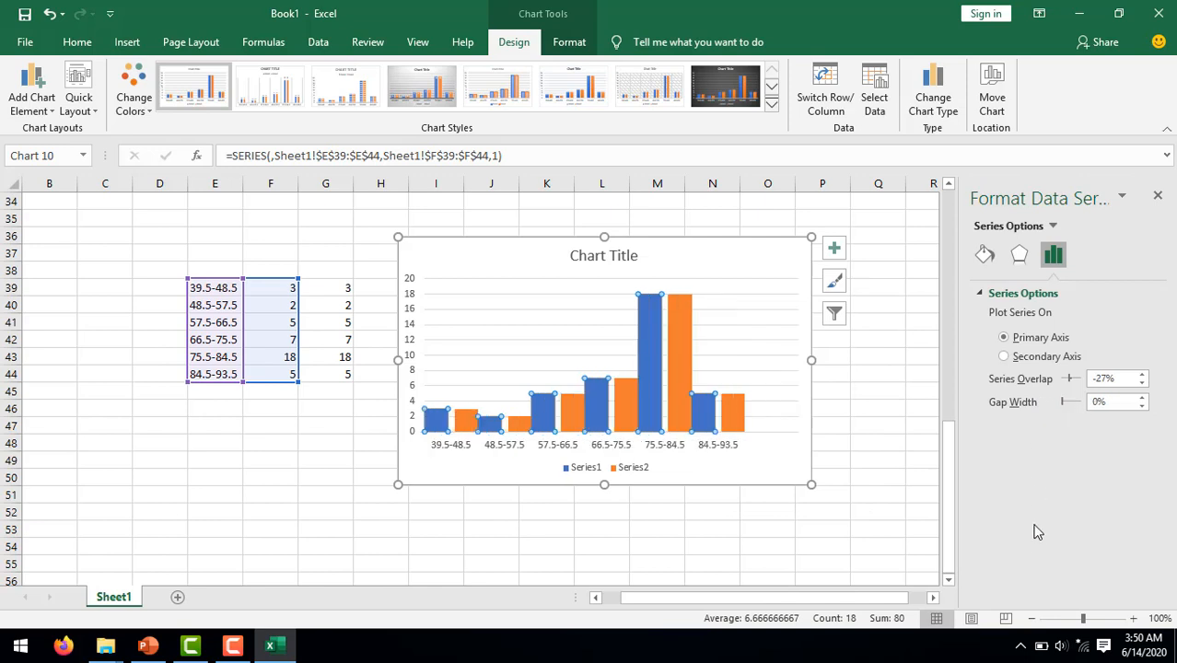
Give the blue Series1 columns a solid border line with a width of 2.5 pt.
left_click(983, 254)
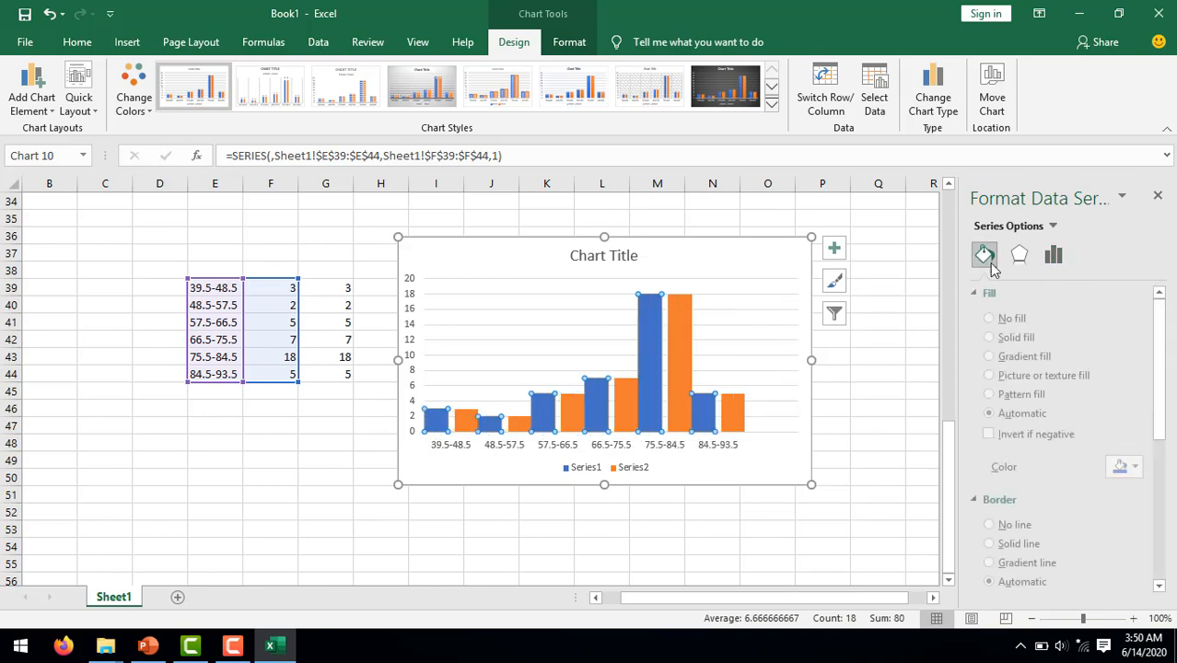
scroll(1020, 353, "down", 2)
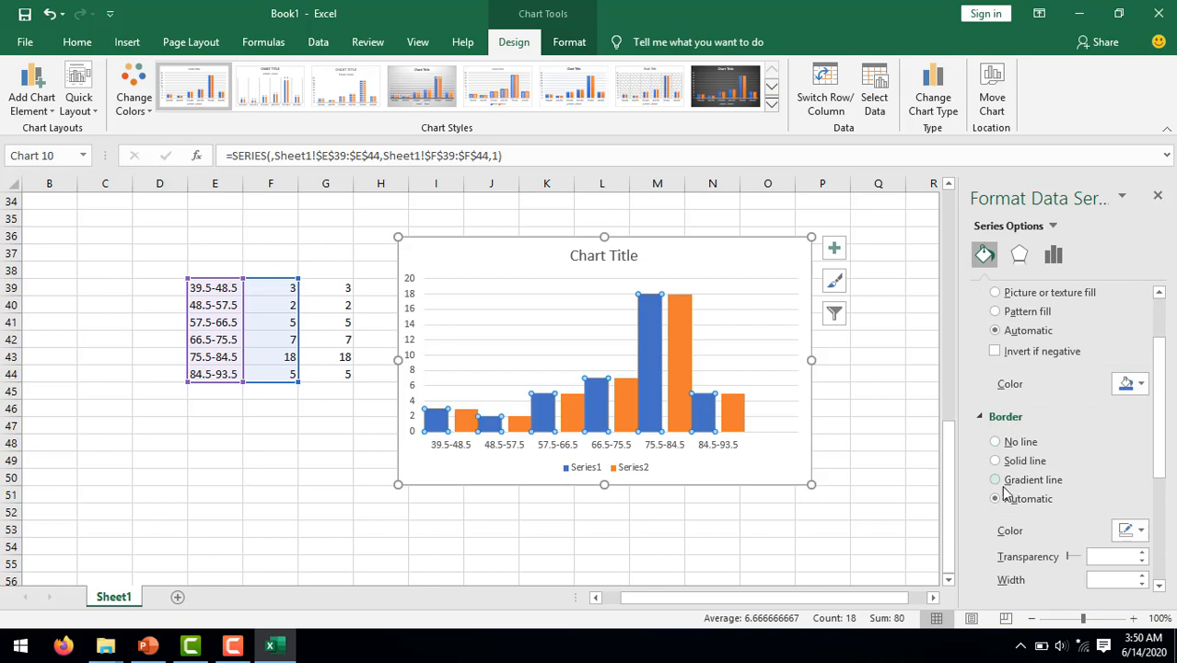
left_click(994, 460)
scroll(1131, 525, "down", 2)
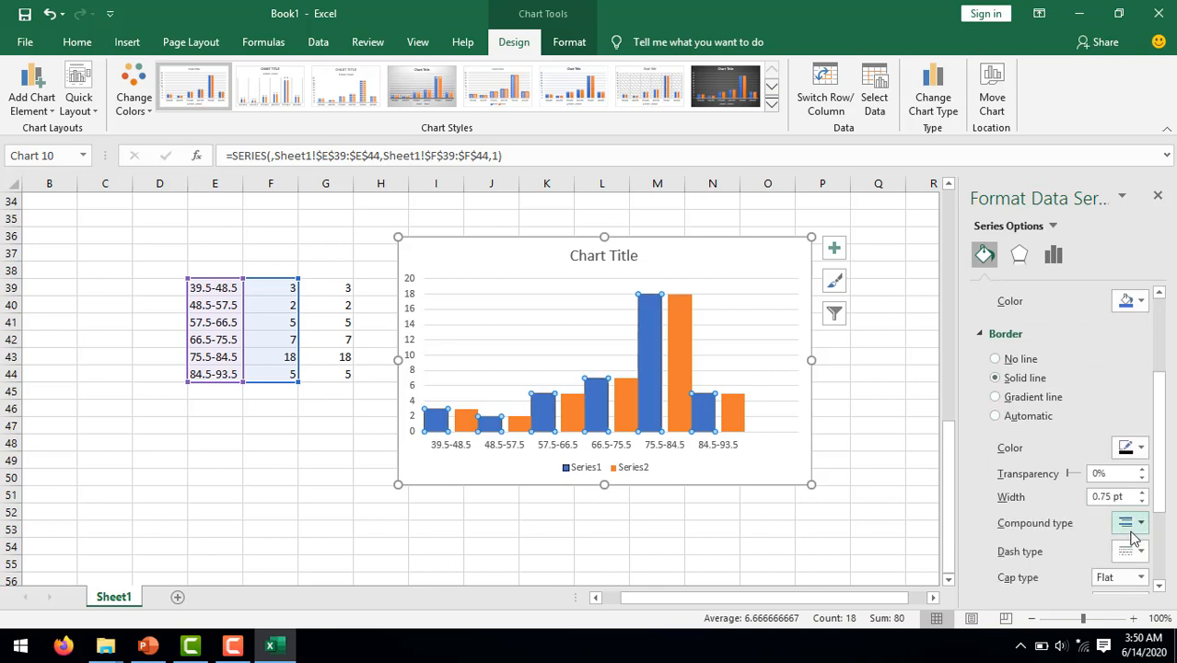
left_click(1142, 492)
left_click(1141, 493)
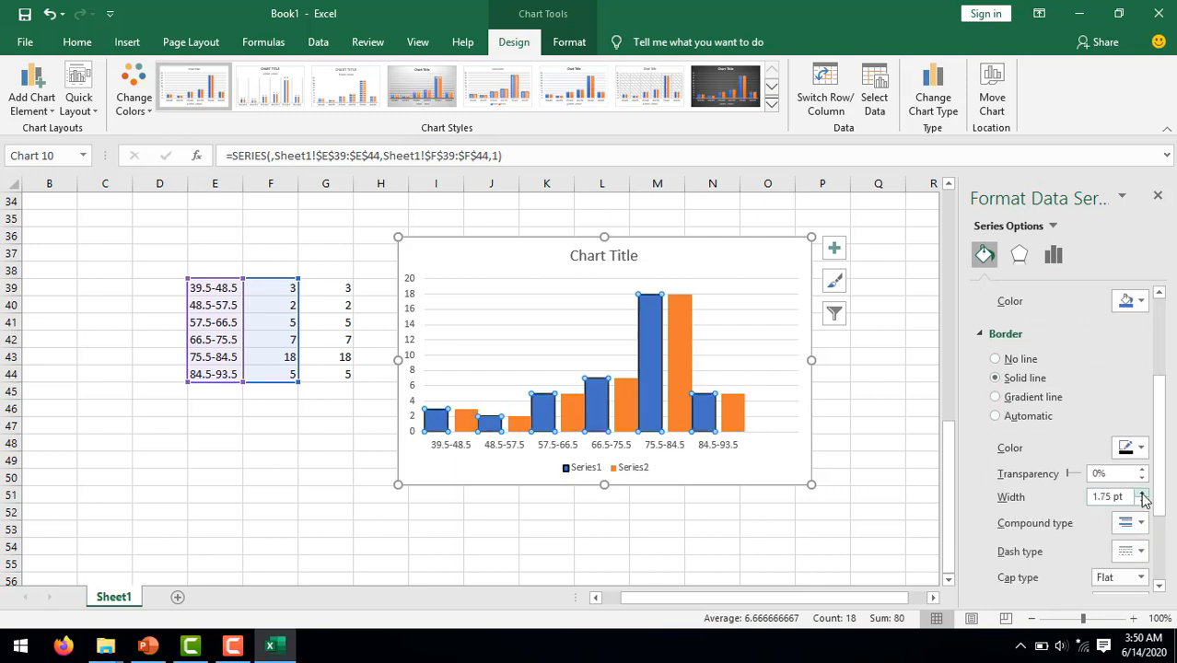
left_click(1142, 493)
left_click(1142, 493)
left_click(1142, 492)
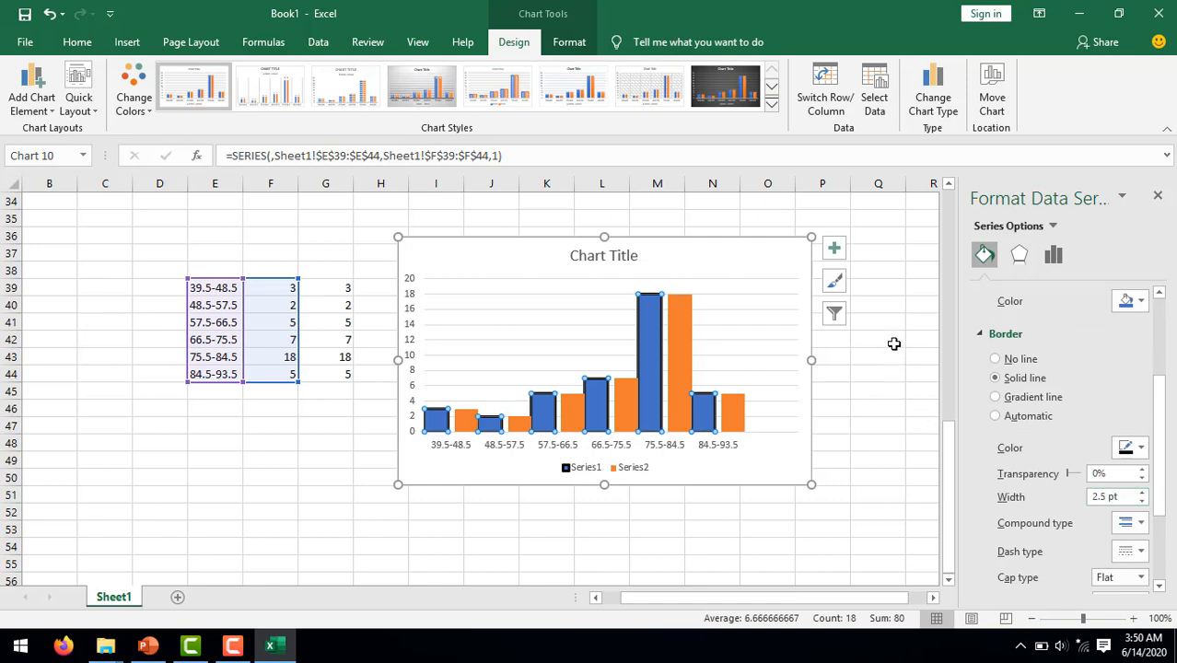
Add data labels to the blue Series1 columns.
left_click(834, 248)
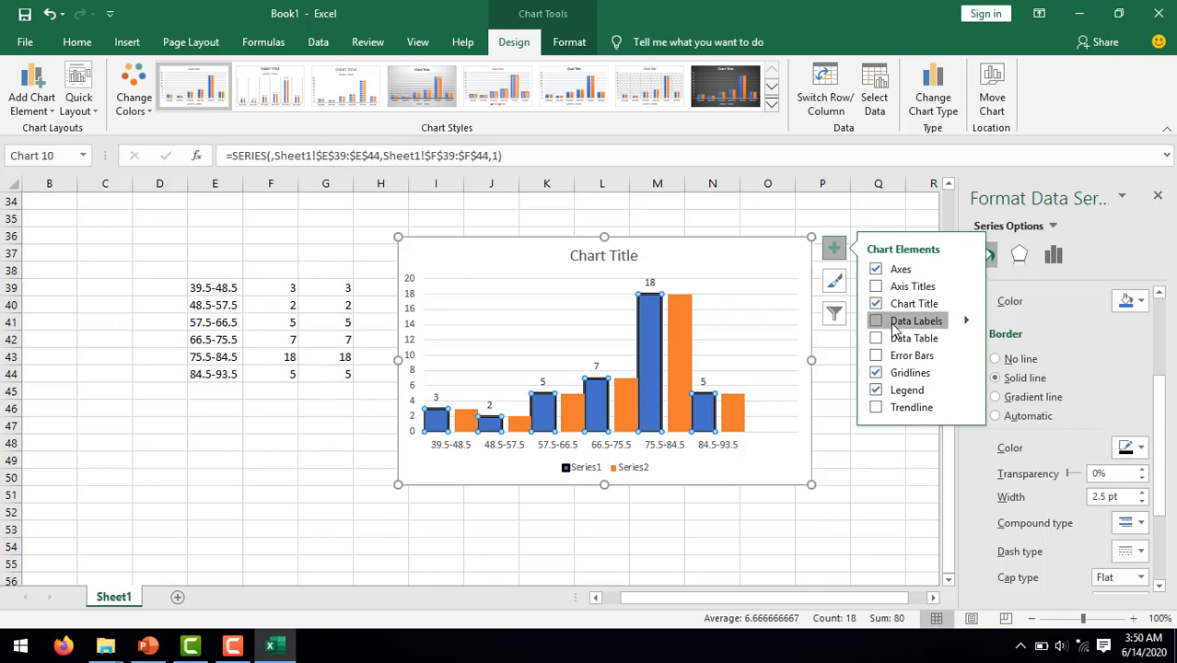
left_click(893, 328)
left_click(840, 417)
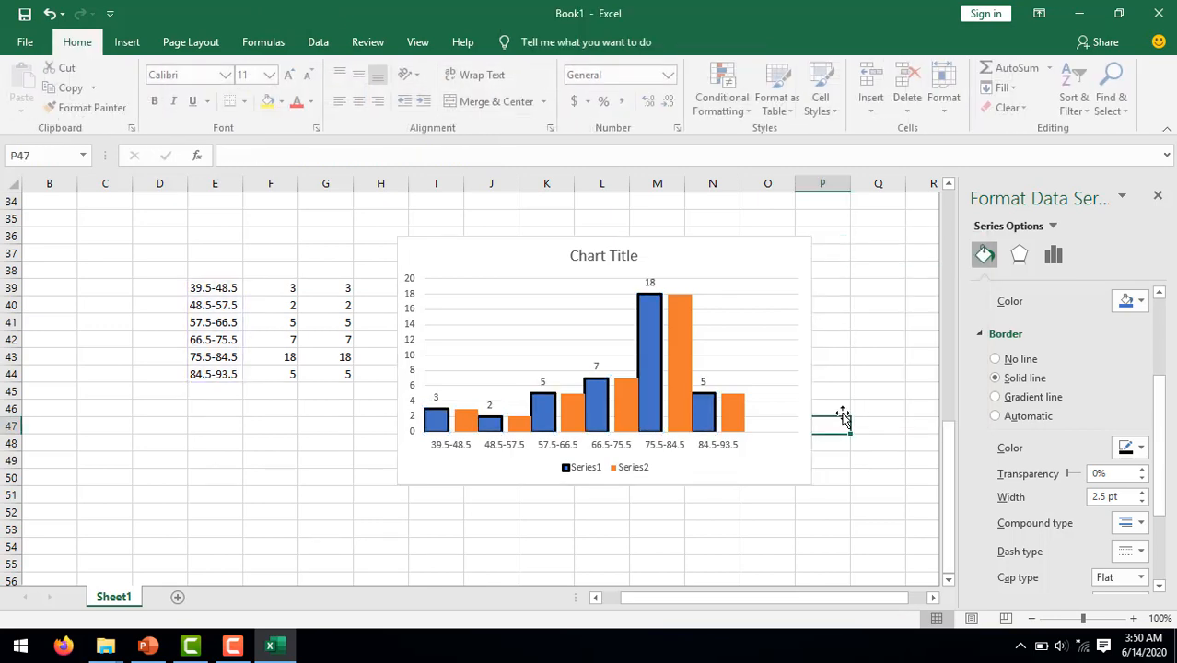
Change the chart type of the orange Series2 to Stacked Line with Markers, keeping both series off the secondary axis.
left_click(732, 421)
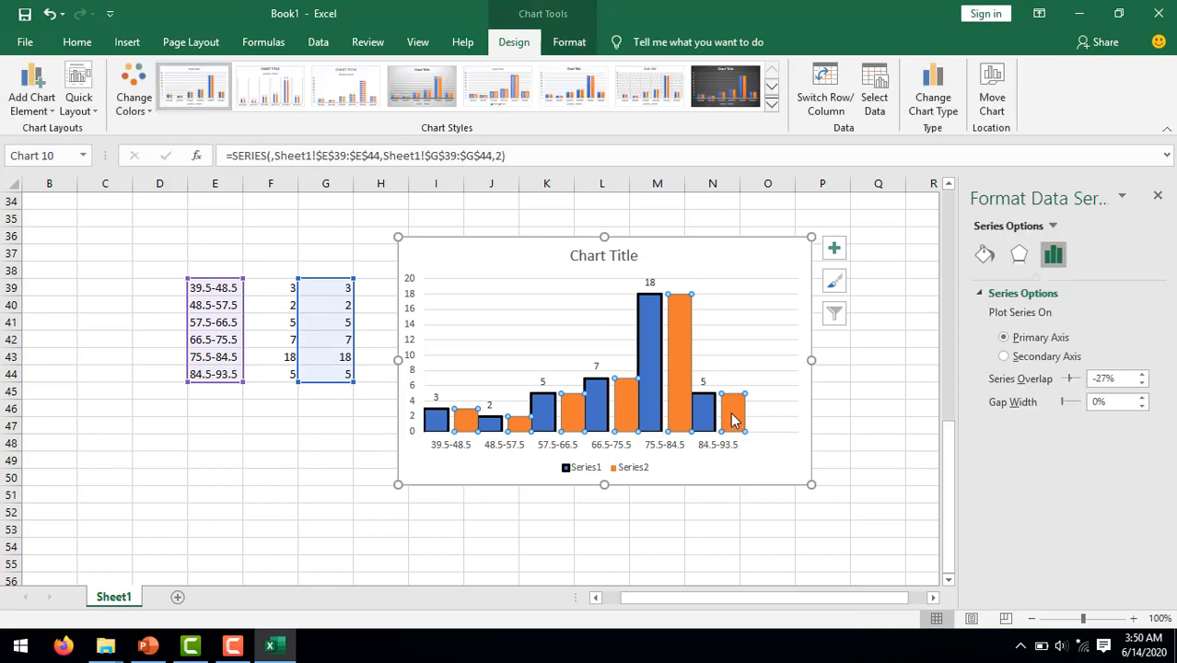
right_click(732, 421)
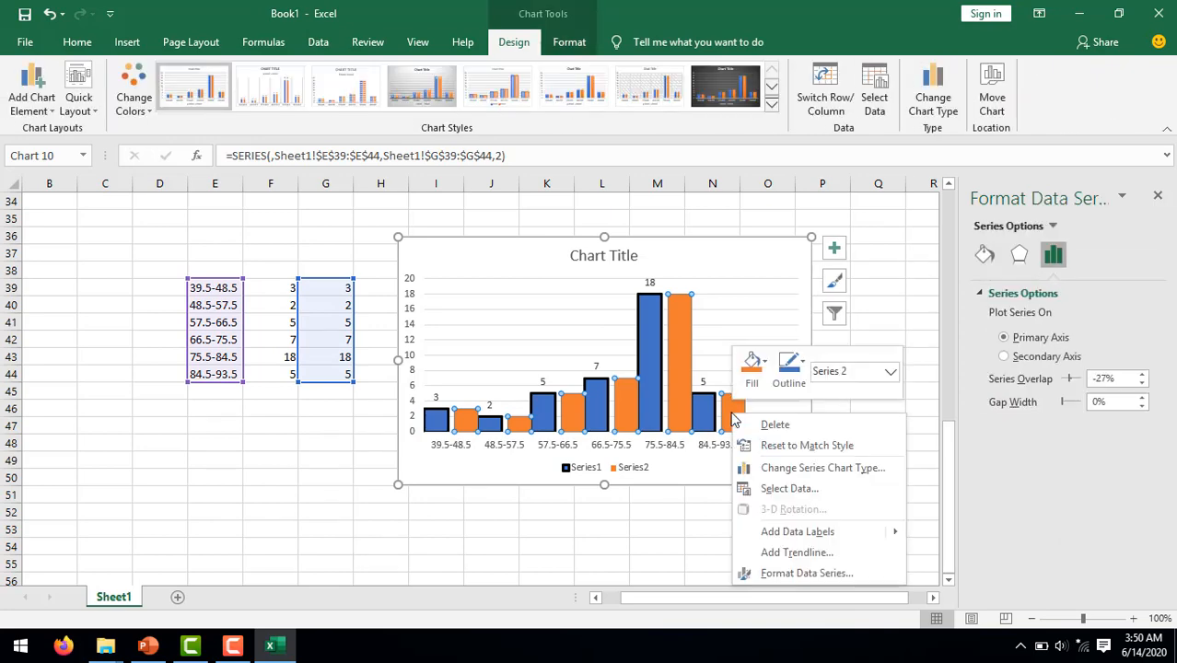
left_click(792, 471)
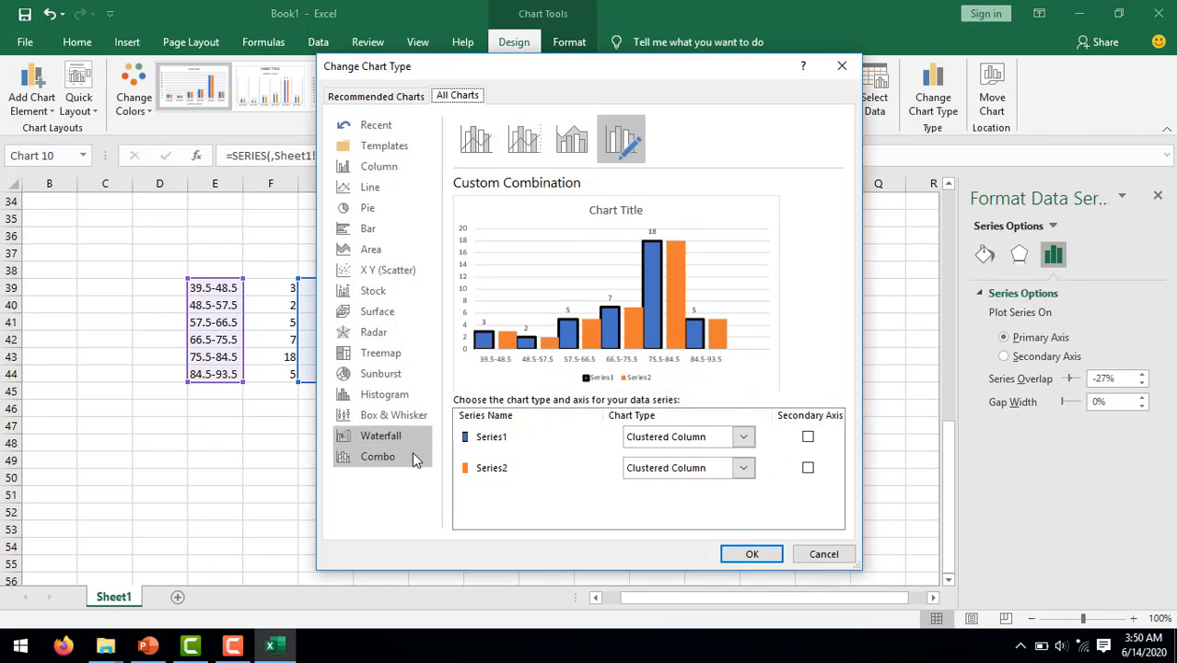
left_click(746, 467)
left_click(649, 361)
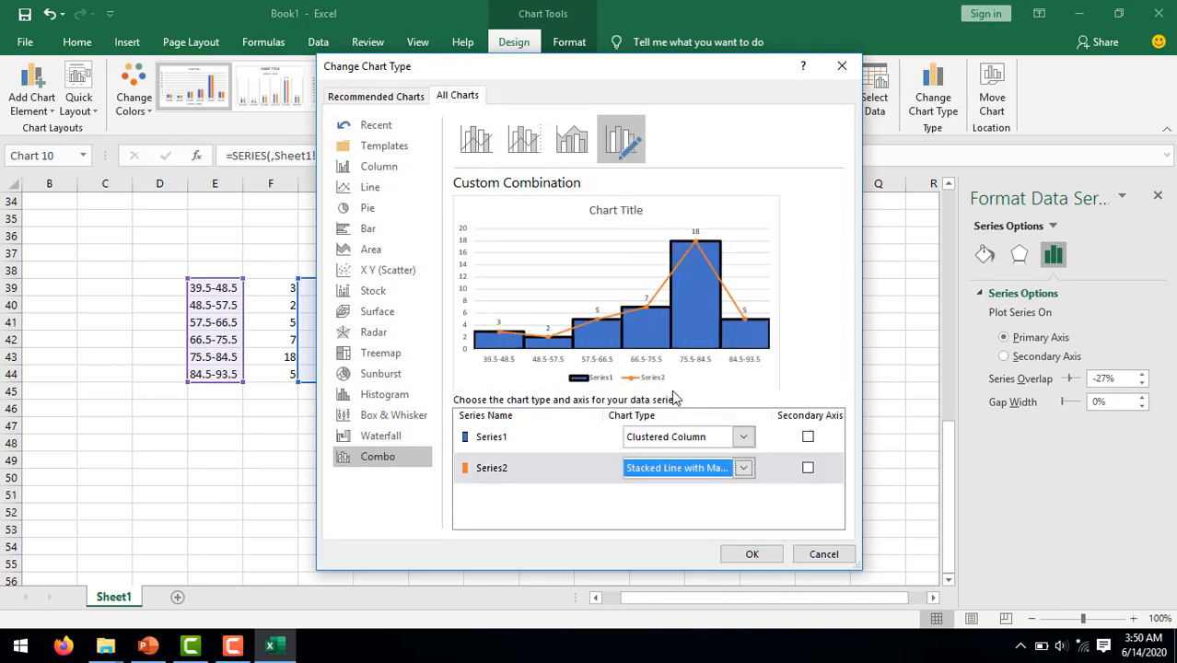
left_click(808, 439)
left_click(807, 438)
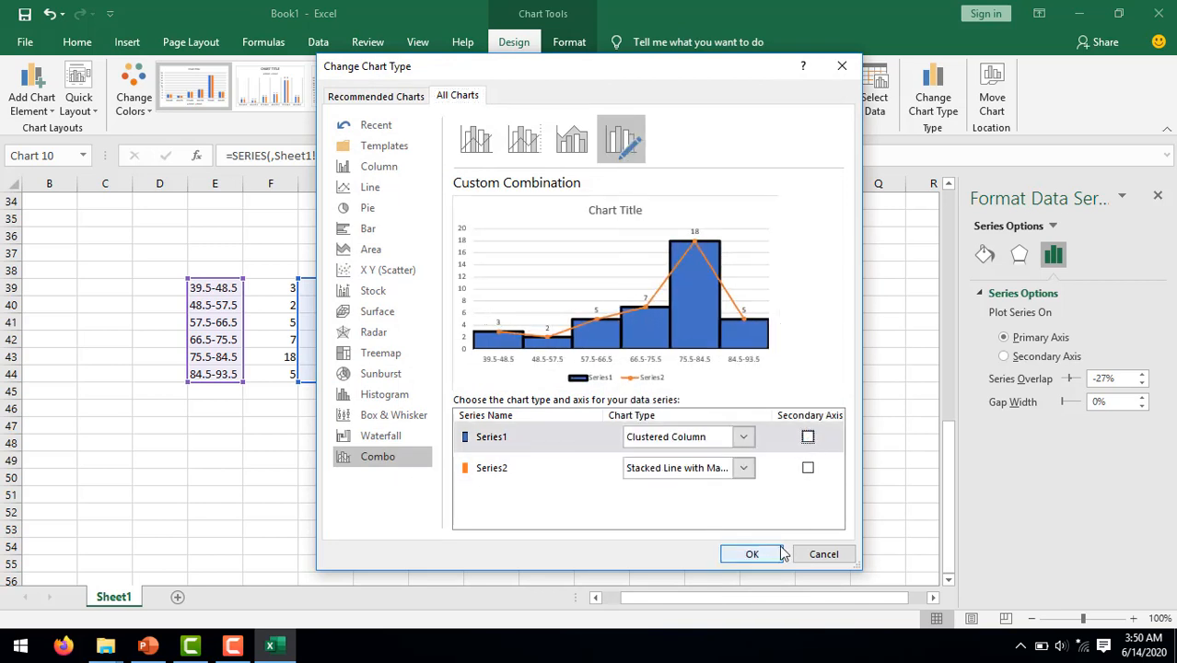
left_click(752, 555)
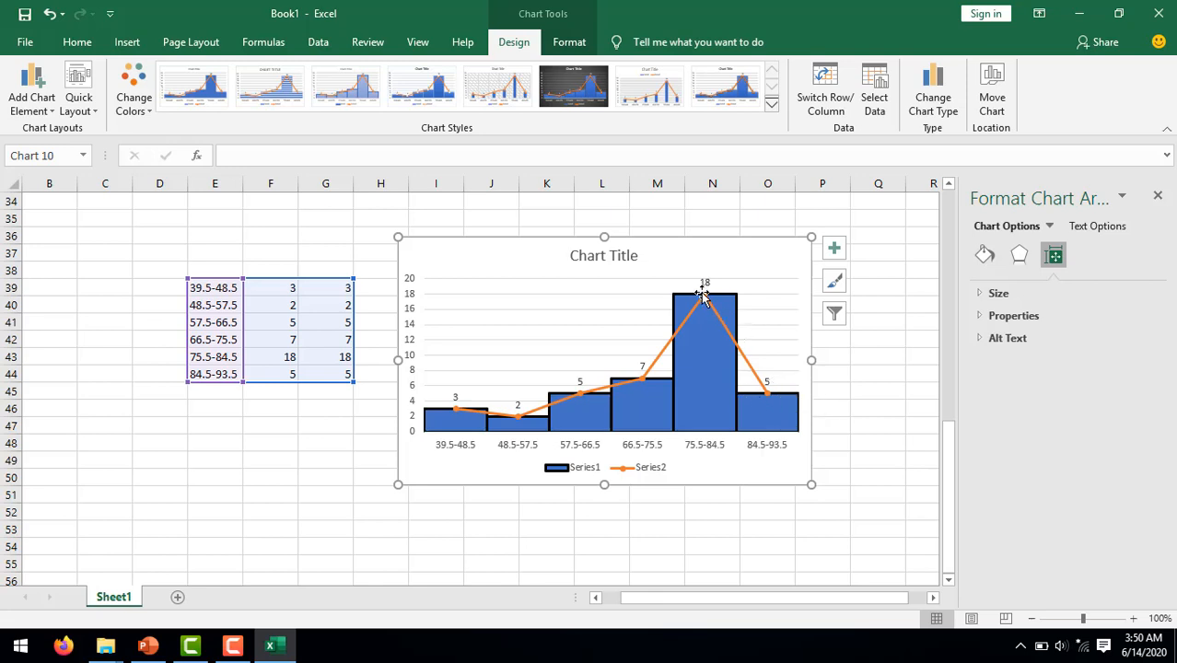
Give the orange Series2 line built-in triangle markers with size 10.
left_click(717, 321)
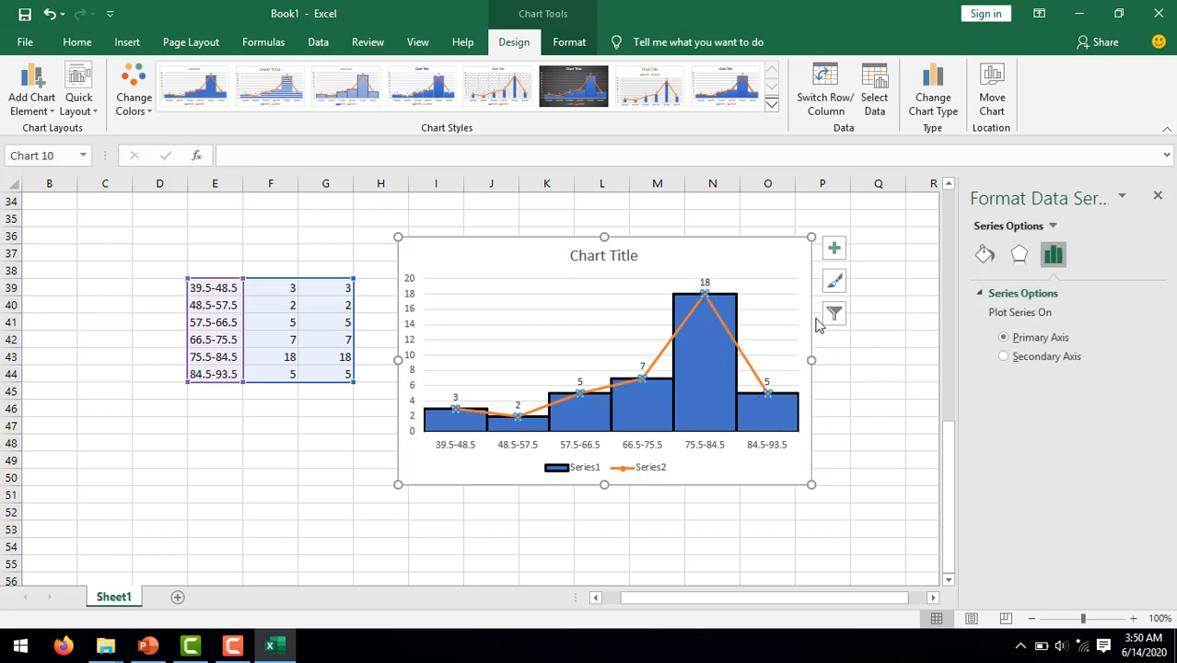
left_click(984, 255)
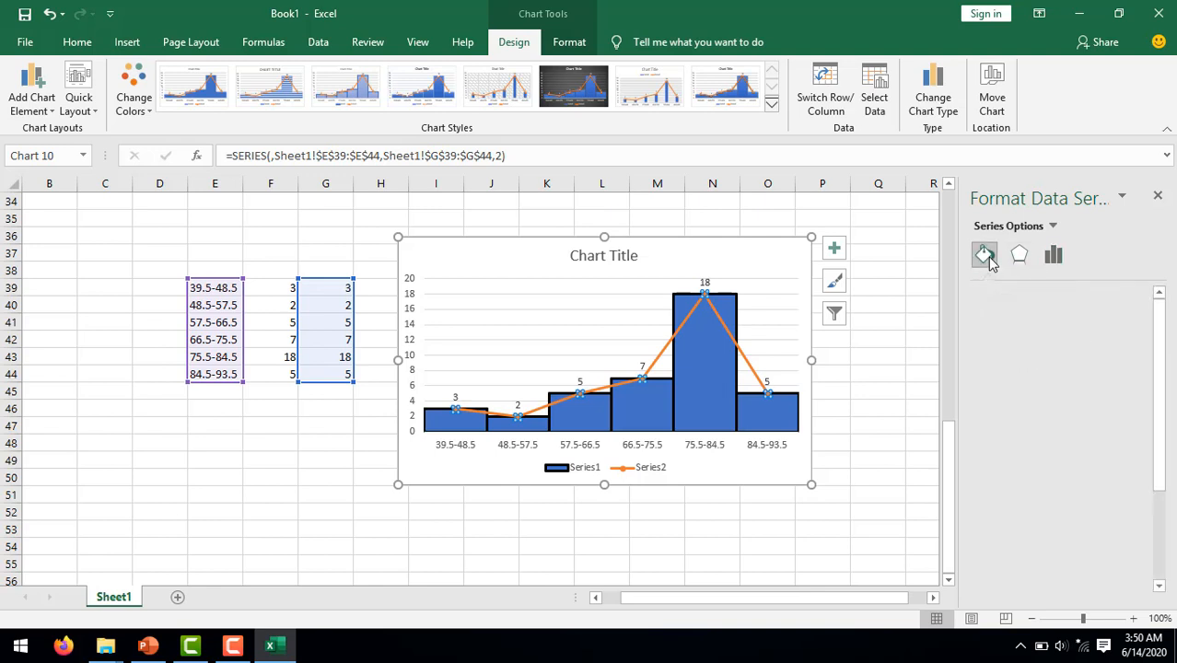
left_click(1042, 298)
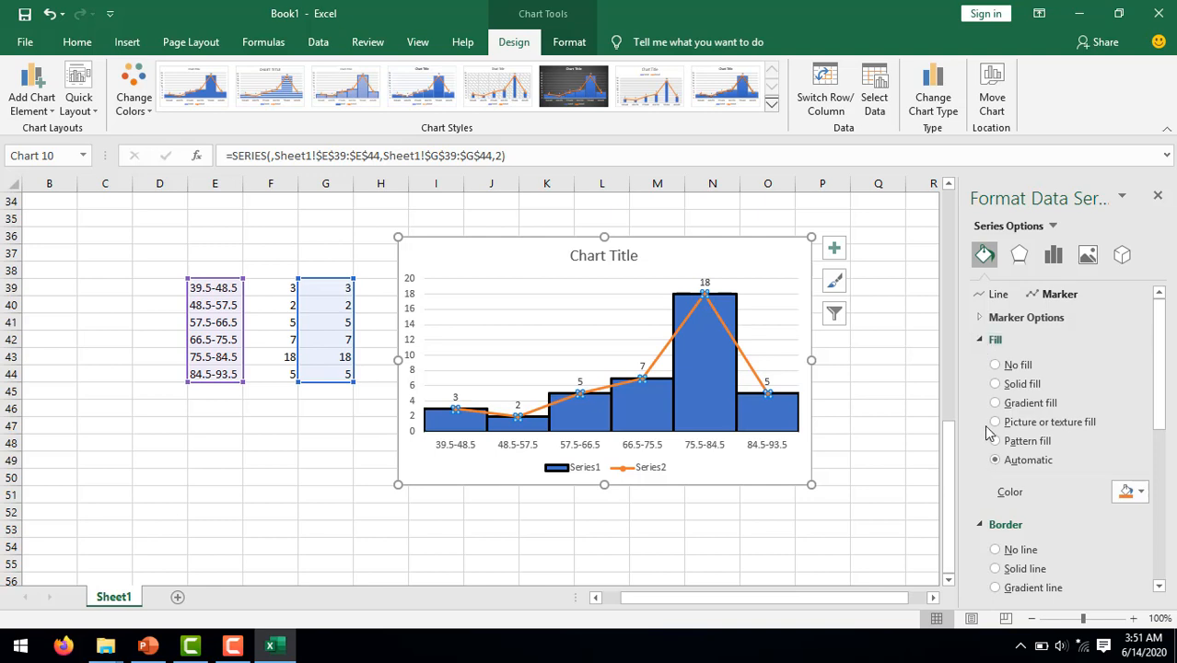
left_click(980, 318)
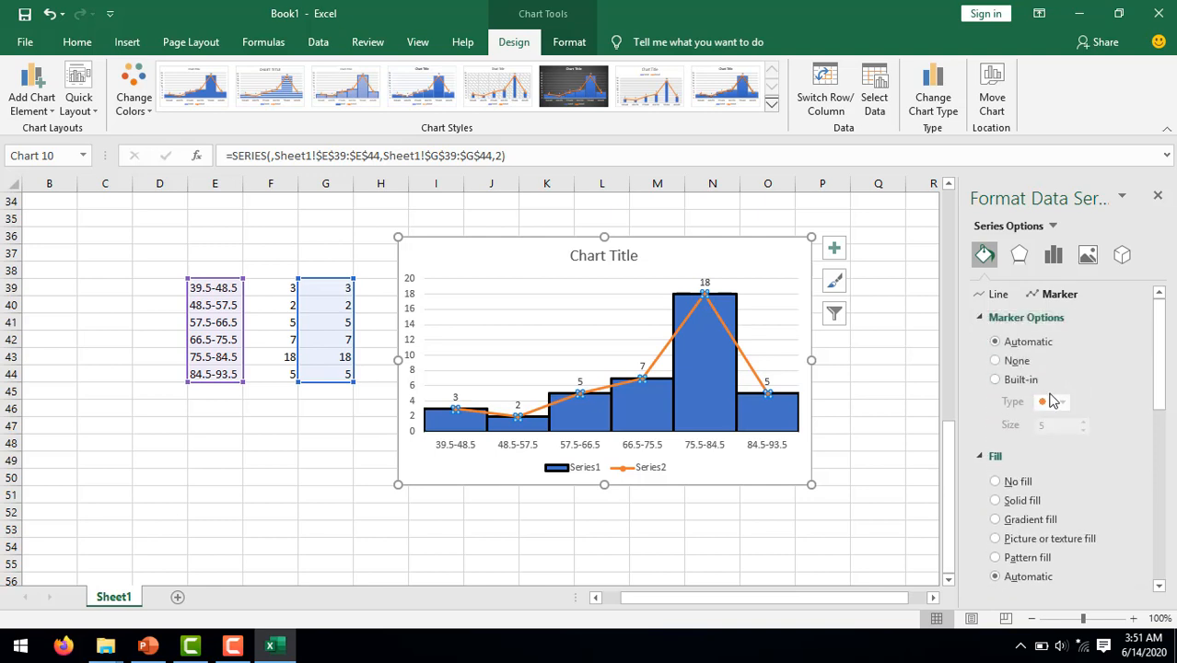
left_click(994, 379)
left_click(1062, 401)
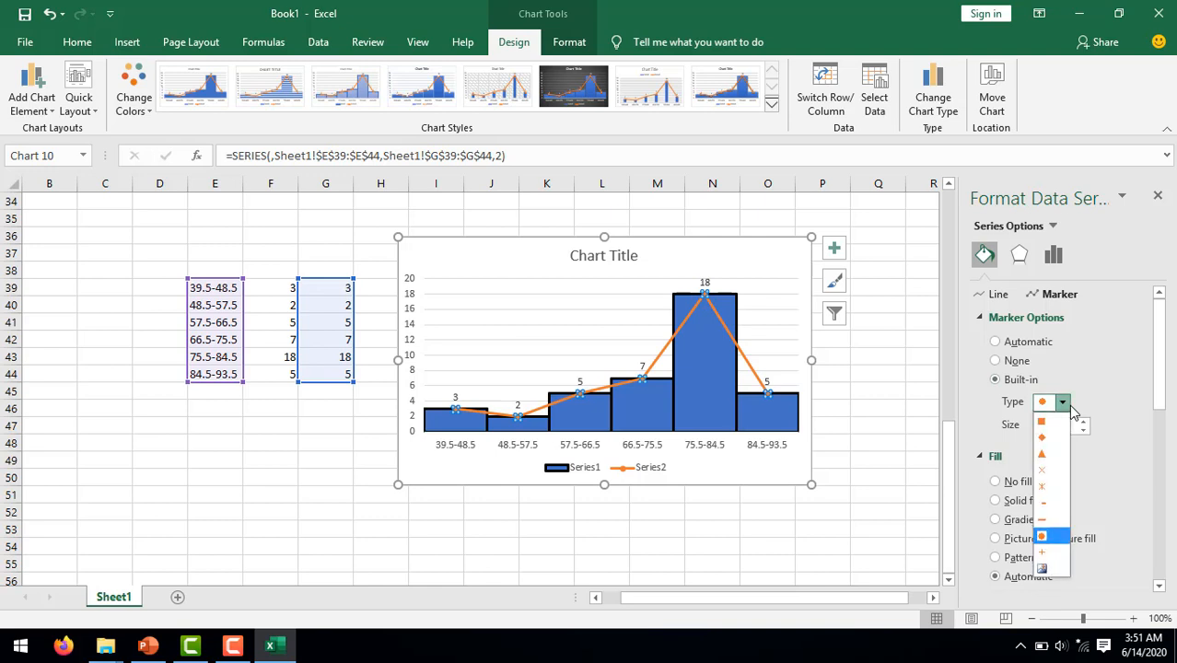
left_click(1046, 454)
left_click(1085, 421)
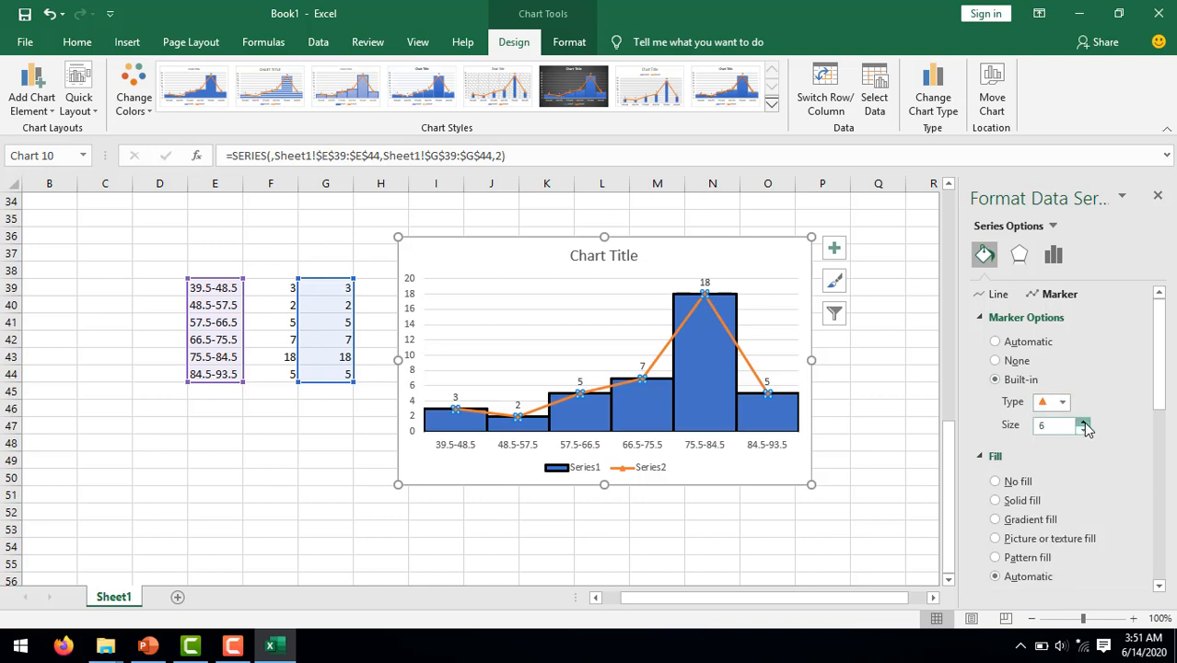
left_click(1084, 421)
left_click(1084, 420)
left_click(1085, 421)
Set the solid fill colour of the Series2 triangle markers to red and close the formatting options.
scroll(1077, 431, "down", 2)
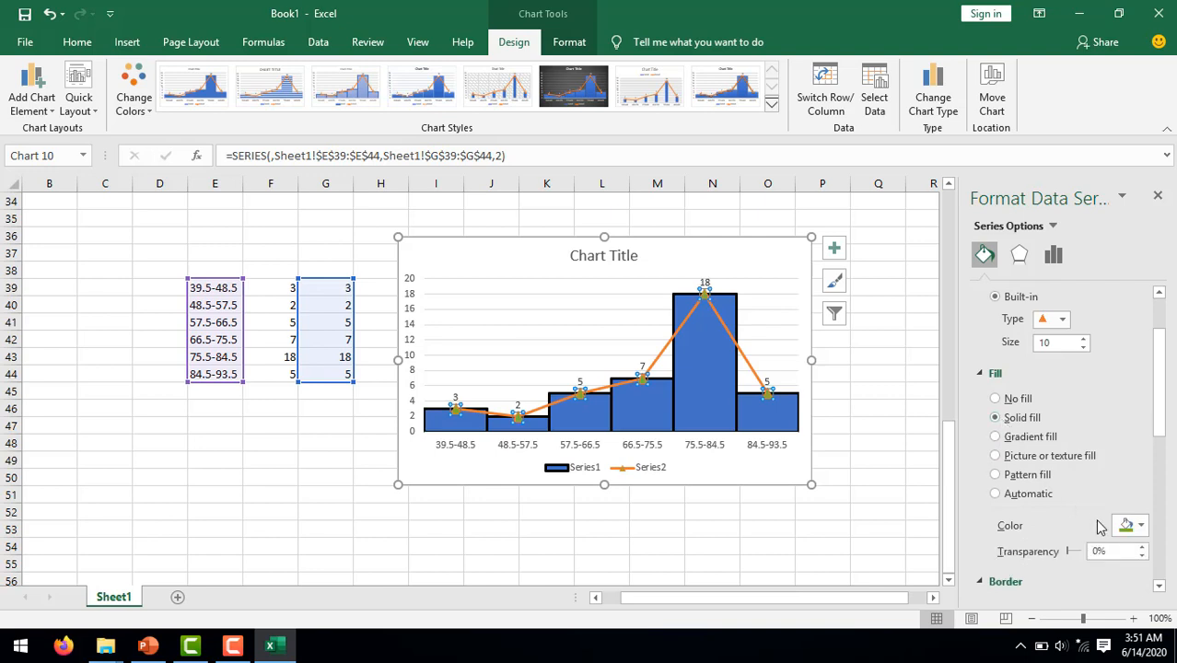
scroll(1100, 525, "down", 1)
left_click(1139, 486)
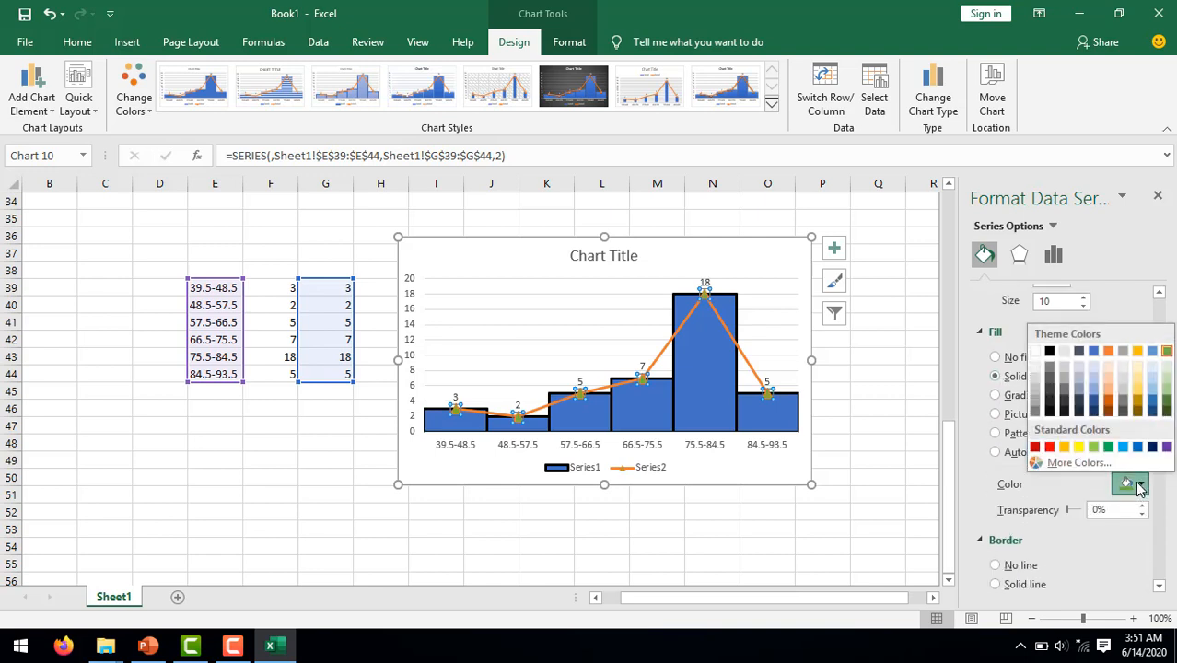
left_click(1049, 447)
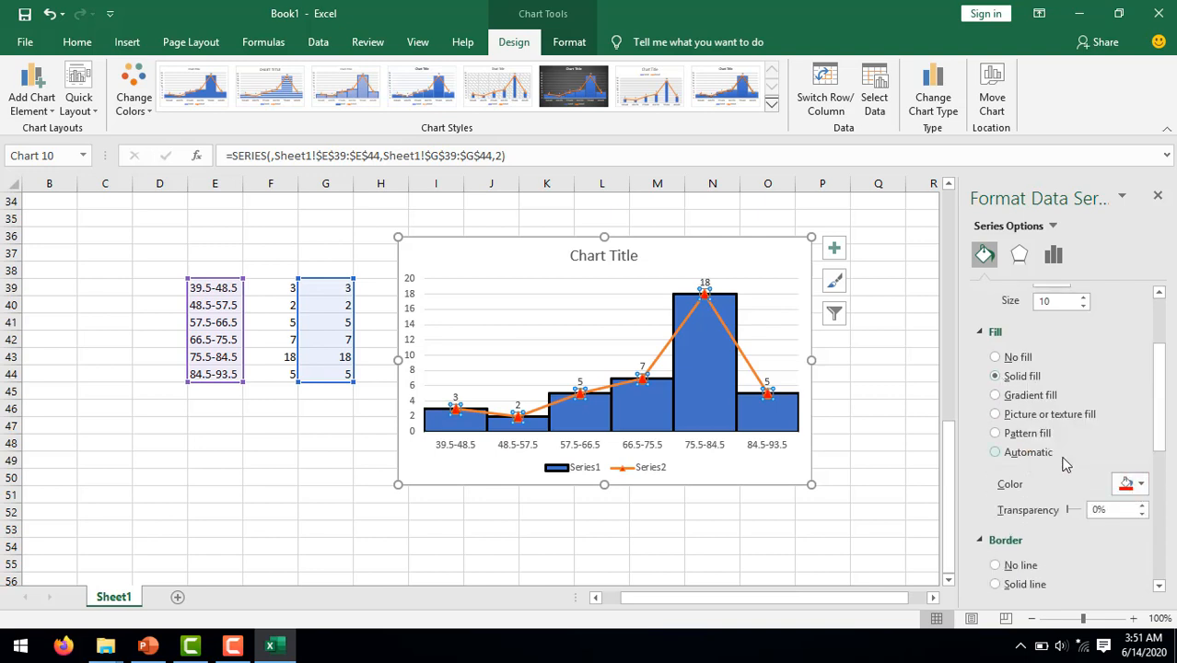
scroll(1097, 500, "down", 1)
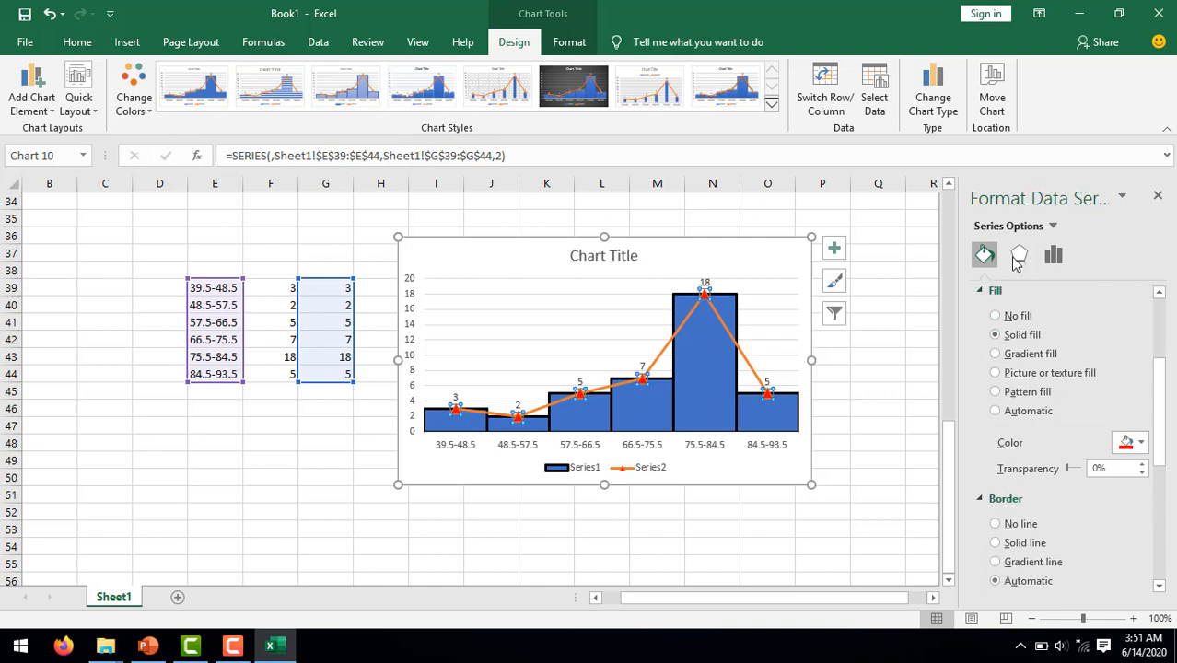
left_click(1157, 196)
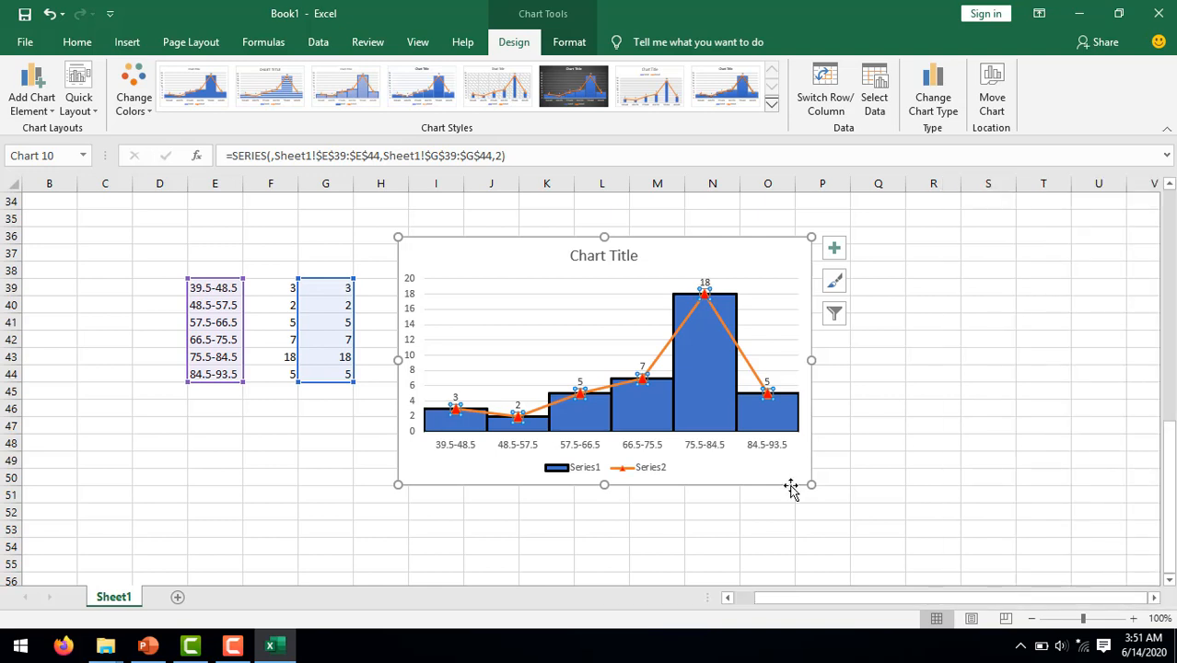
left_click(733, 479)
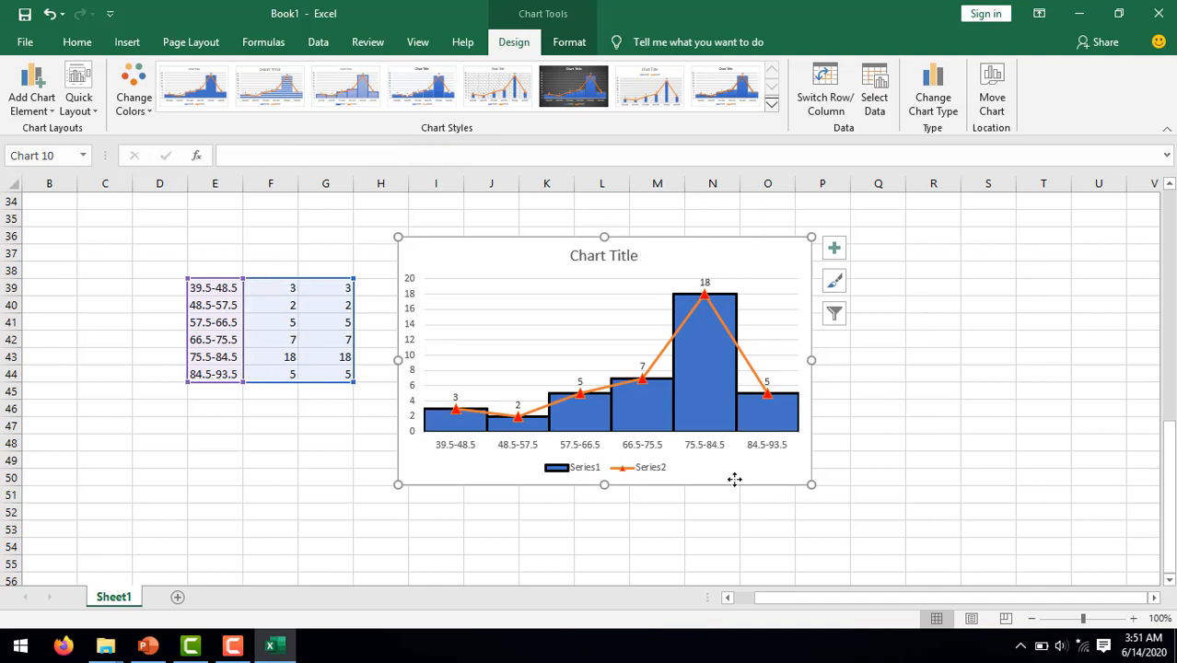
right_click(626, 471)
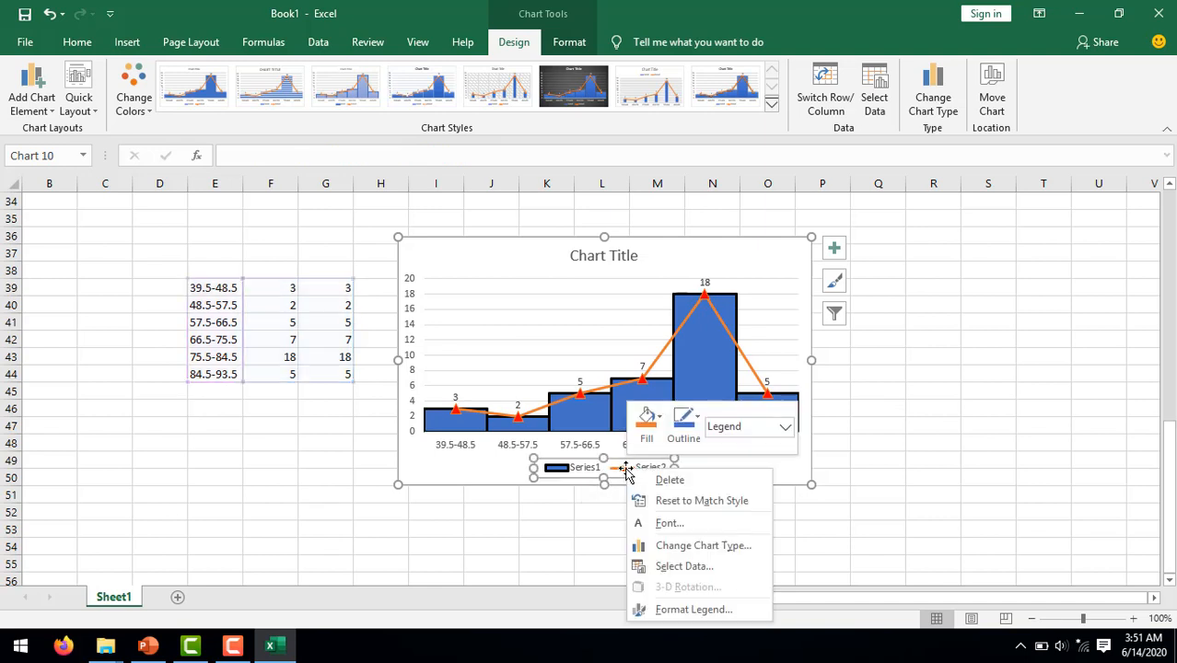
left_click(680, 612)
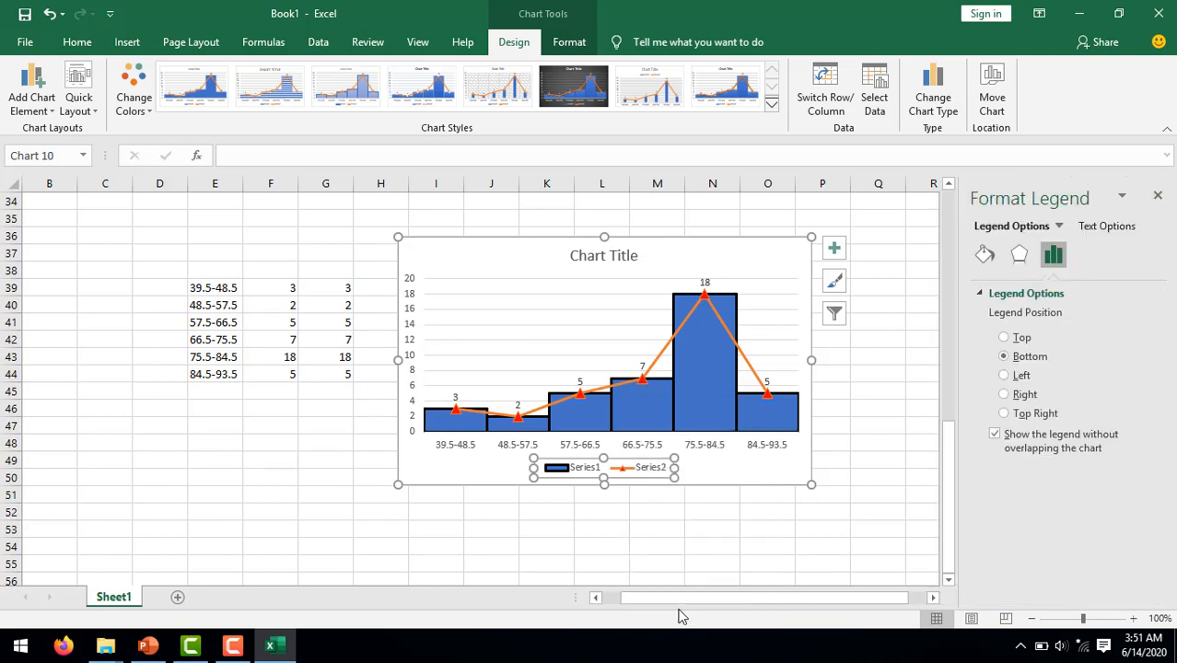
left_click(723, 465)
Rename Series1 as Histogram in the chart's data source.
right_click(660, 471)
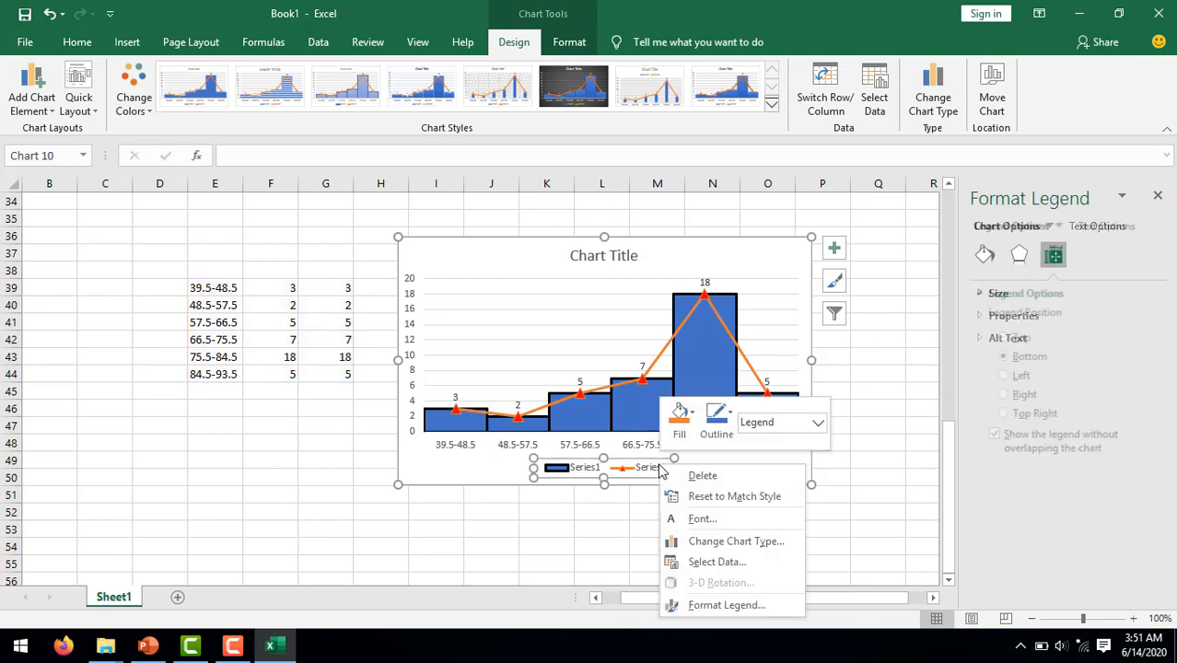
left_click(702, 560)
left_click(466, 332)
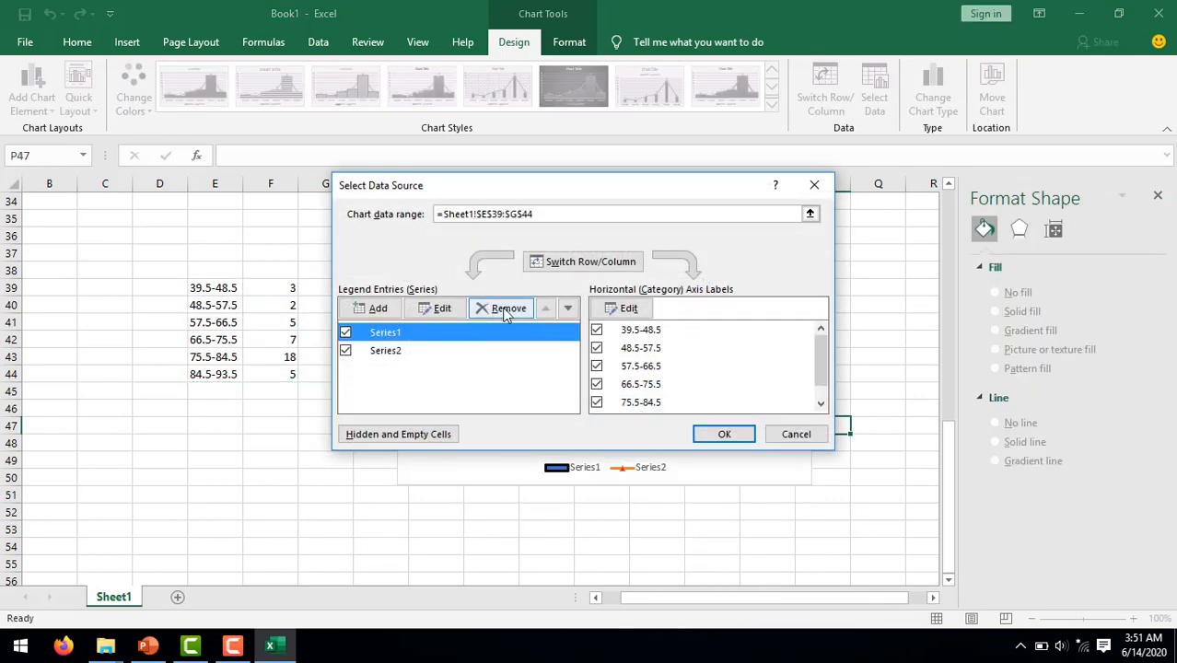
left_click(436, 308)
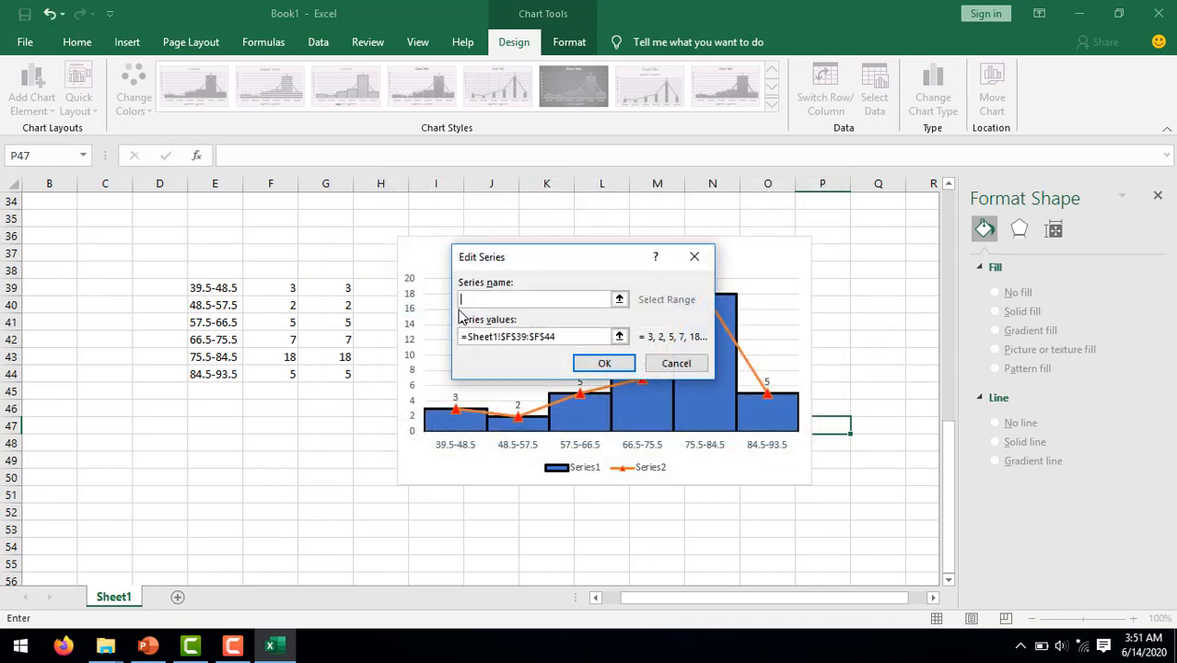
type("Histogram")
left_click(594, 365)
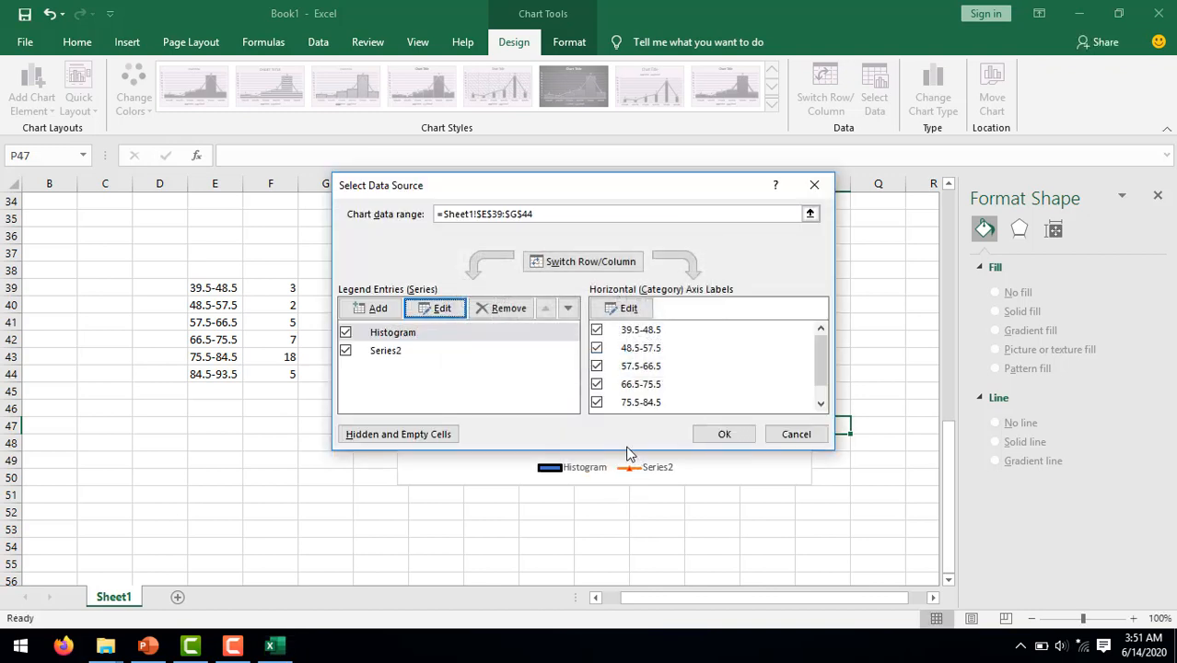
Rename Series2 as Polygon Frekuensi and apply the data source changes.
left_click(413, 351)
left_click(446, 311)
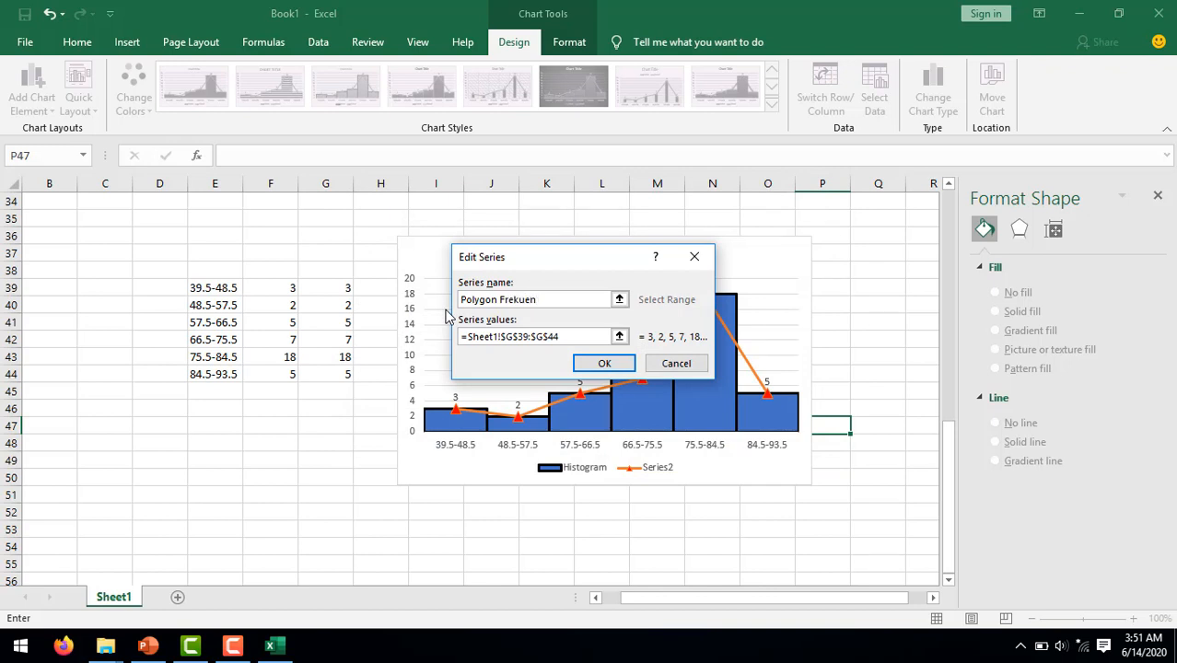
left_click(603, 365)
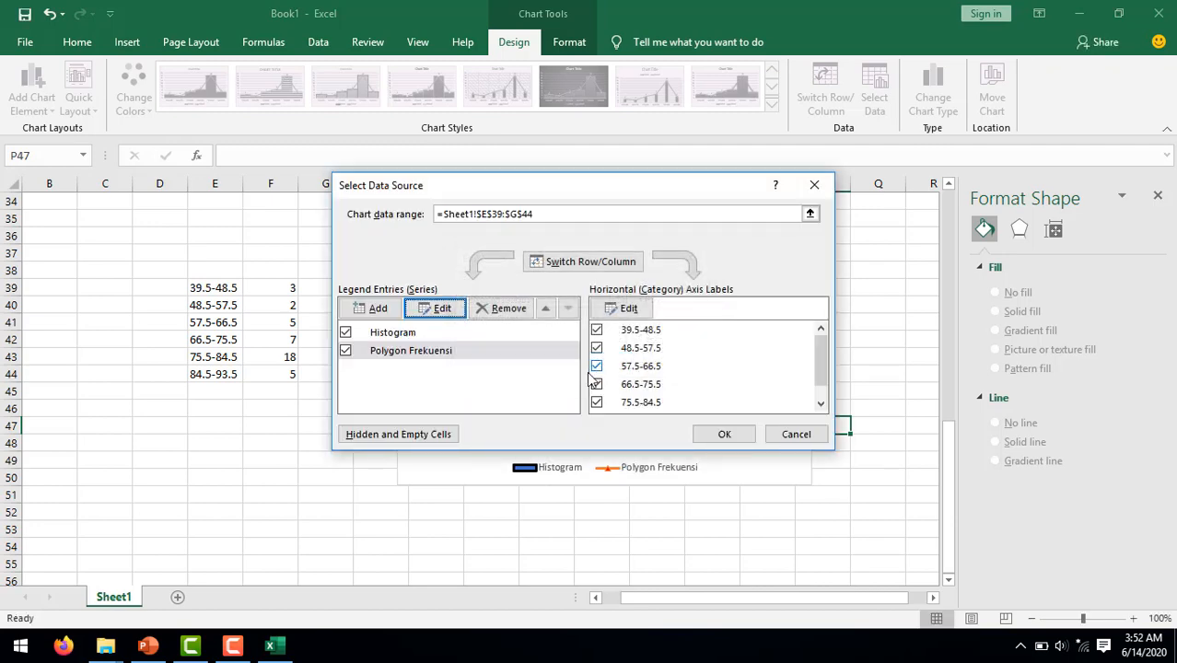
left_click(704, 435)
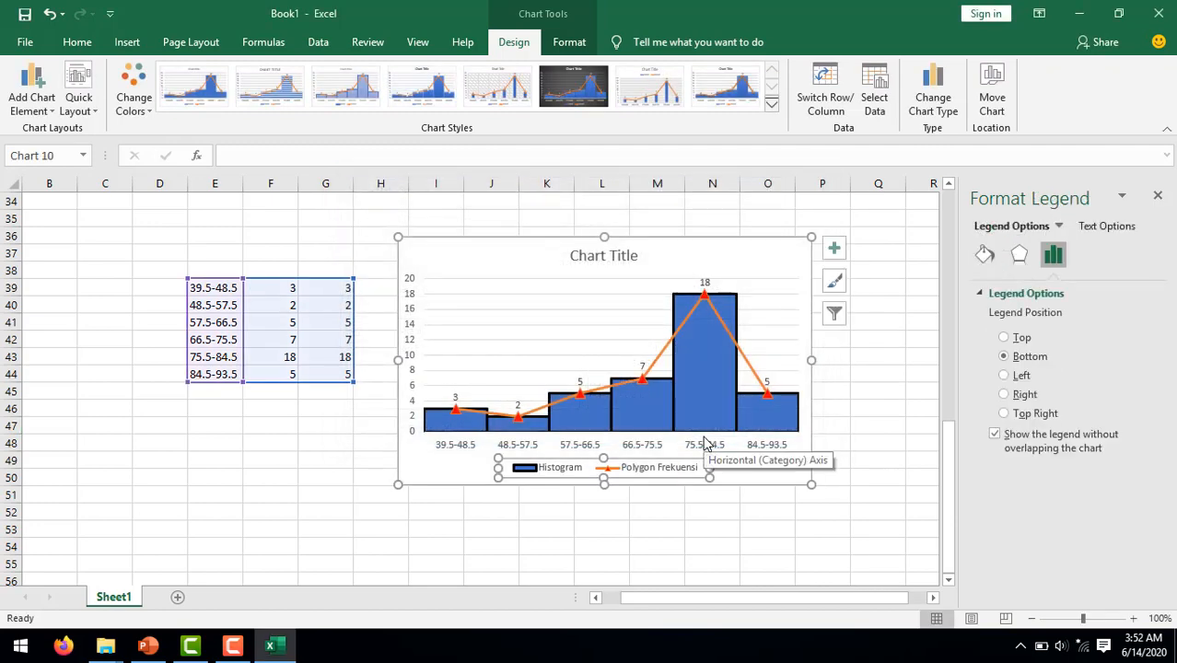
Replace the combined chart's placeholder title with Nilai Matematika, leave title editing and select the whole chart.
left_click(636, 263)
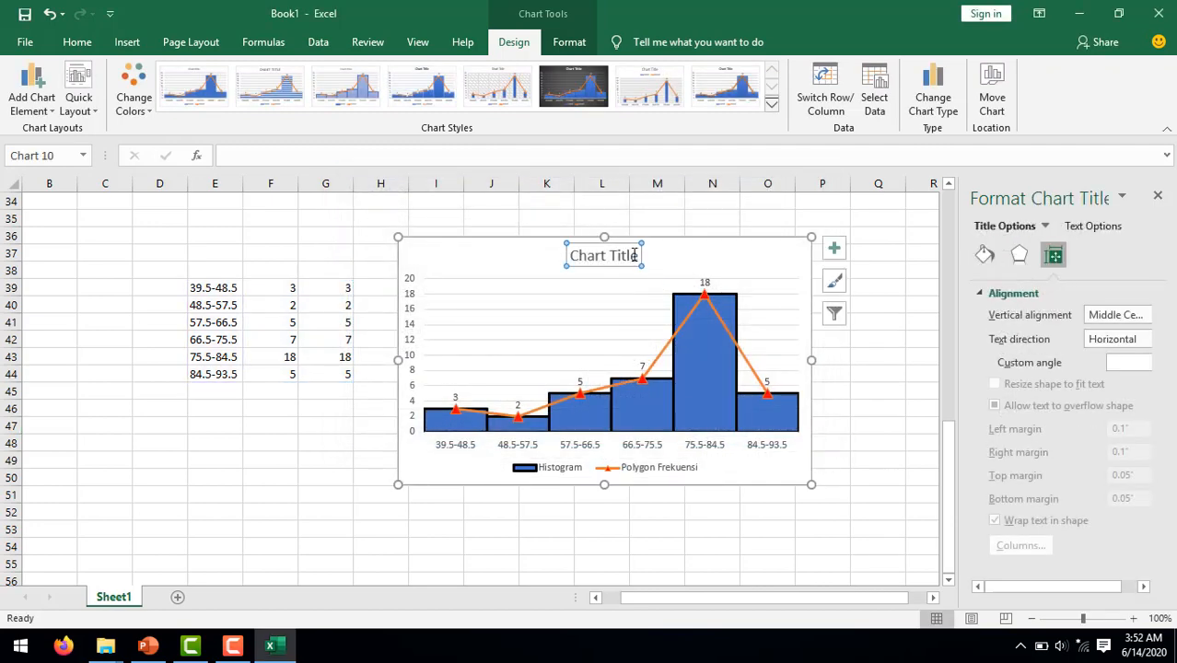
left_click_drag(637, 256, 564, 257)
type("Ni")
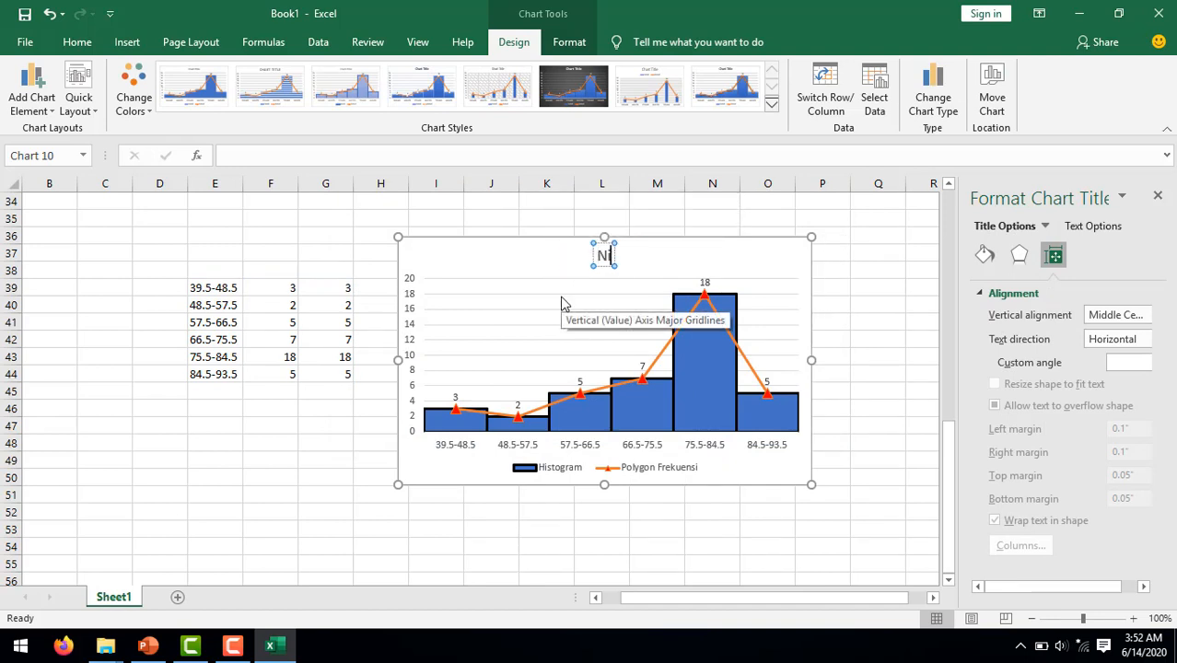
type("lai Ujian")
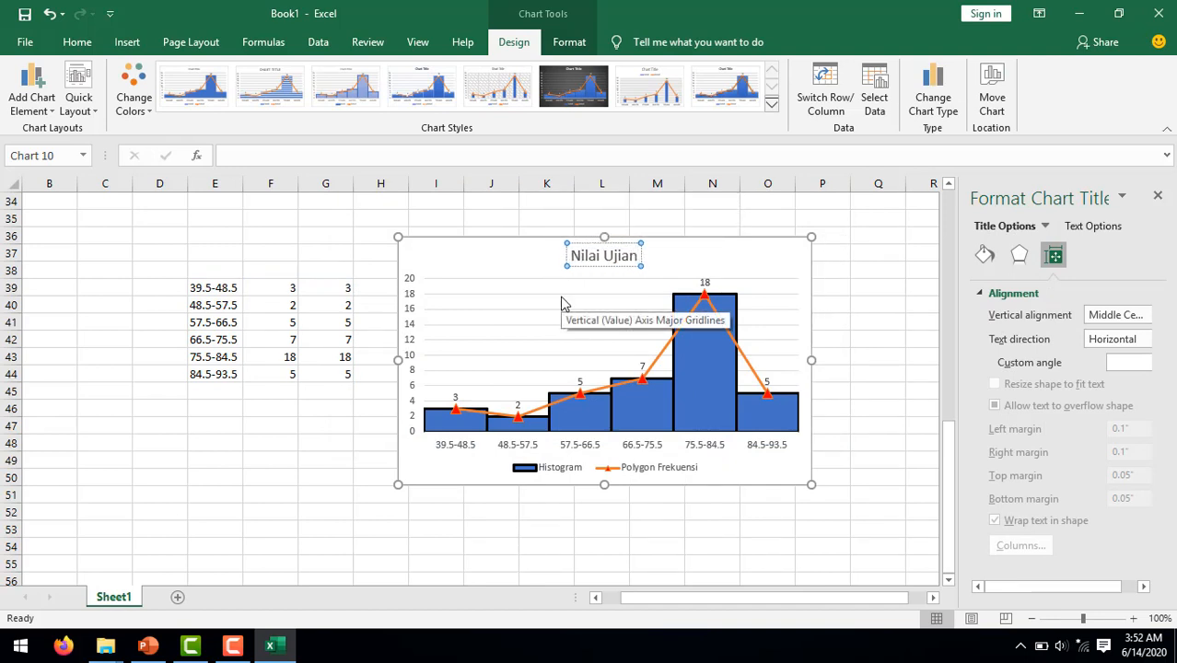
key("BackSpace")
key("BackSpace")
key("BackSpace")
key("BackSpace")
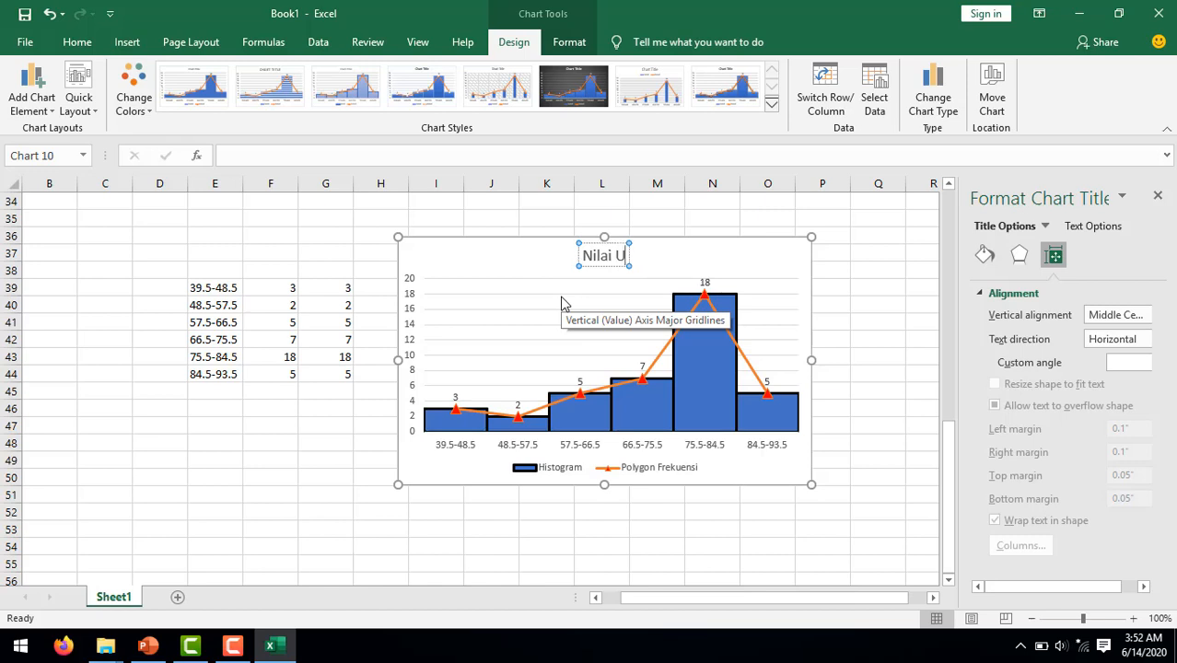
type("Mate")
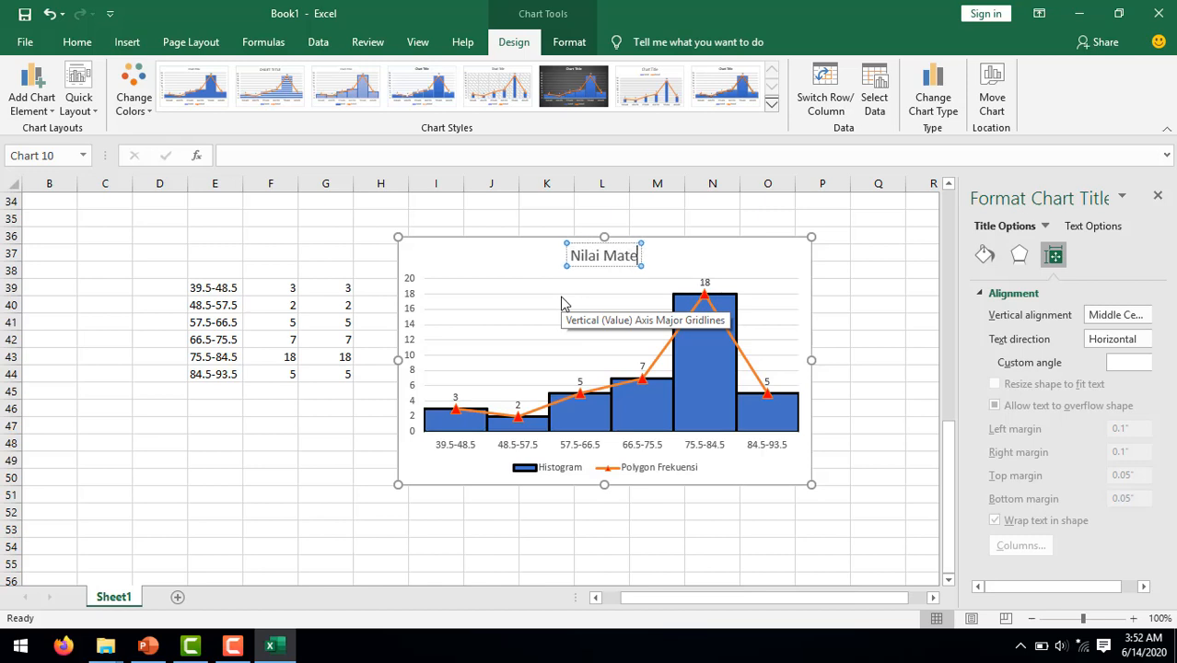
type("matika")
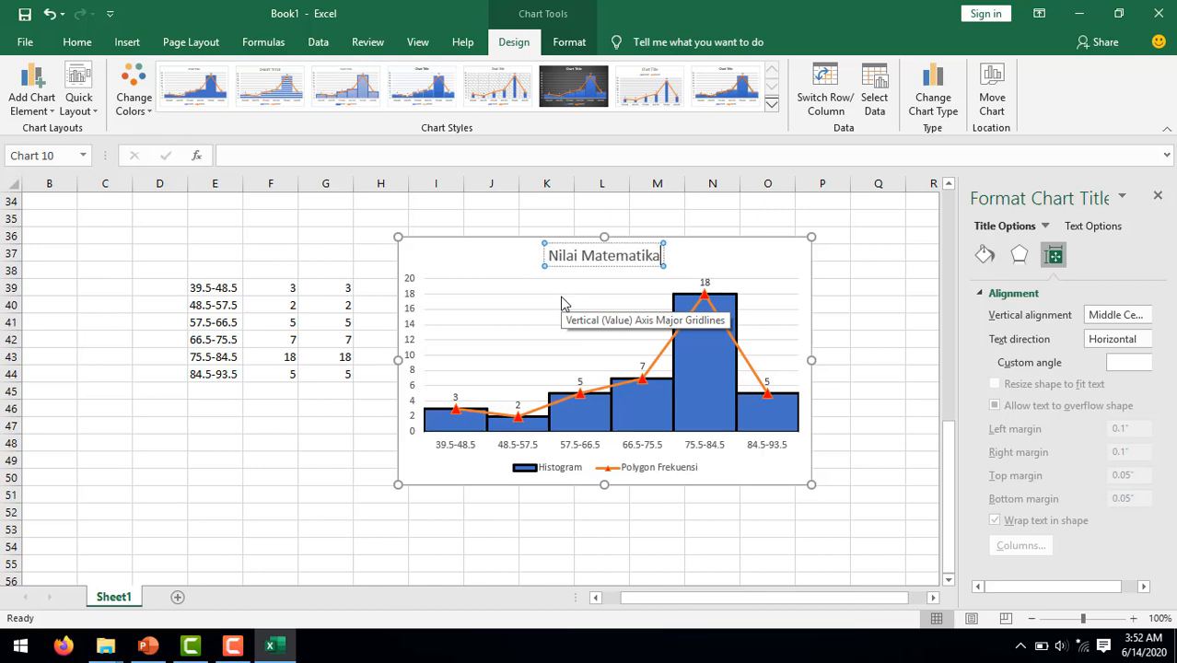
left_click(857, 307)
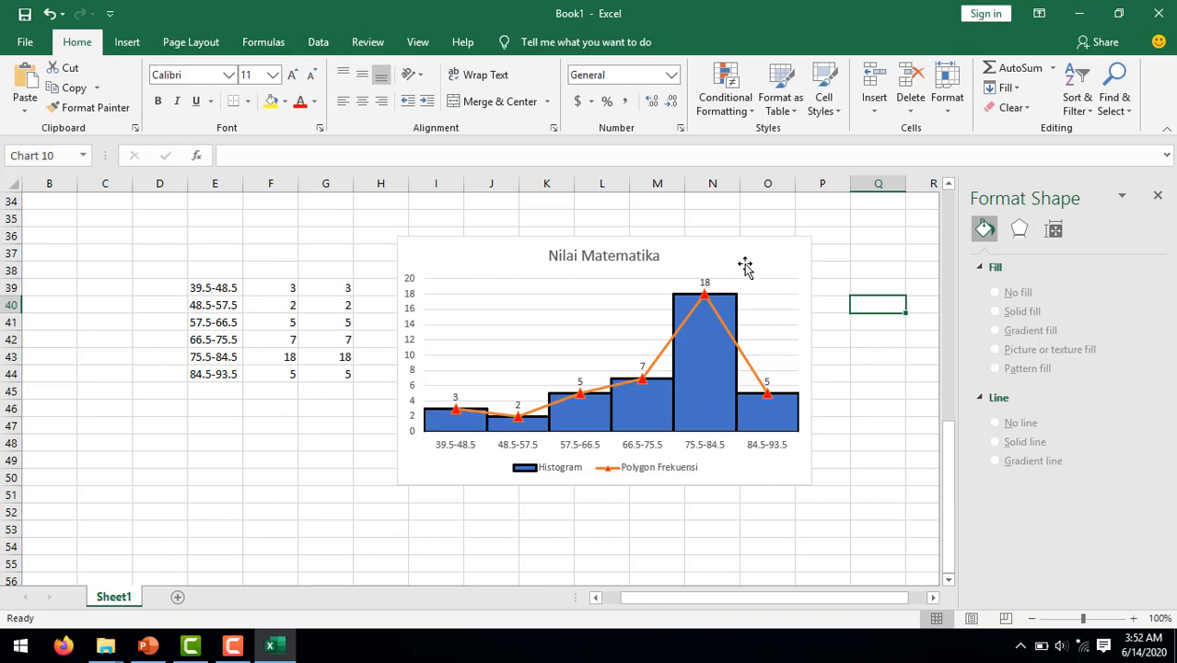
left_click(745, 265)
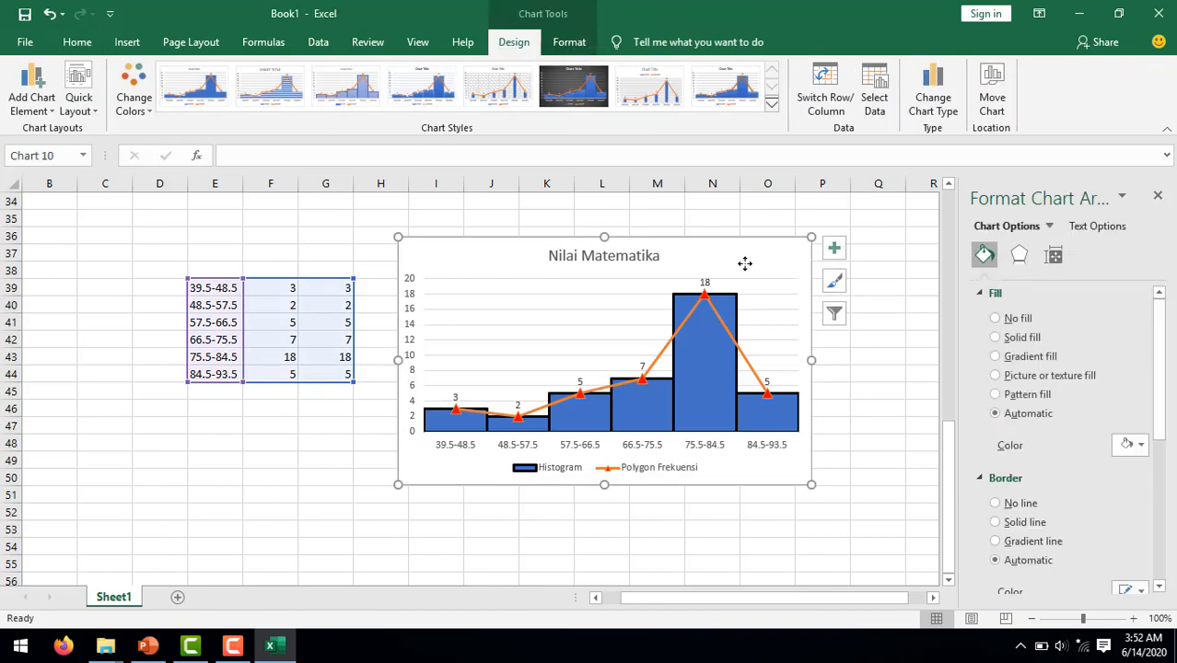